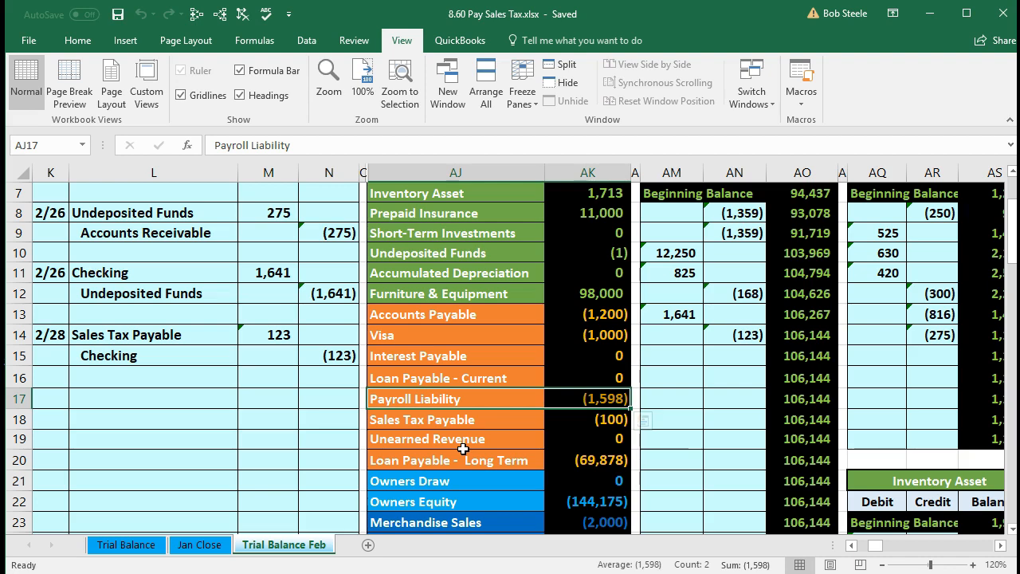
# - Examine the Payroll Liability account in the general ledger and the source of its beginning balance
pyautogui.press('Right')
pyautogui.press('Right')
pyautogui.press('Right')
pyautogui.press('Right')
pyautogui.press('Right')
pyautogui.press('Right')
pyautogui.press('Right')
pyautogui.press('Right')
pyautogui.press('Right')
pyautogui.press('Right')
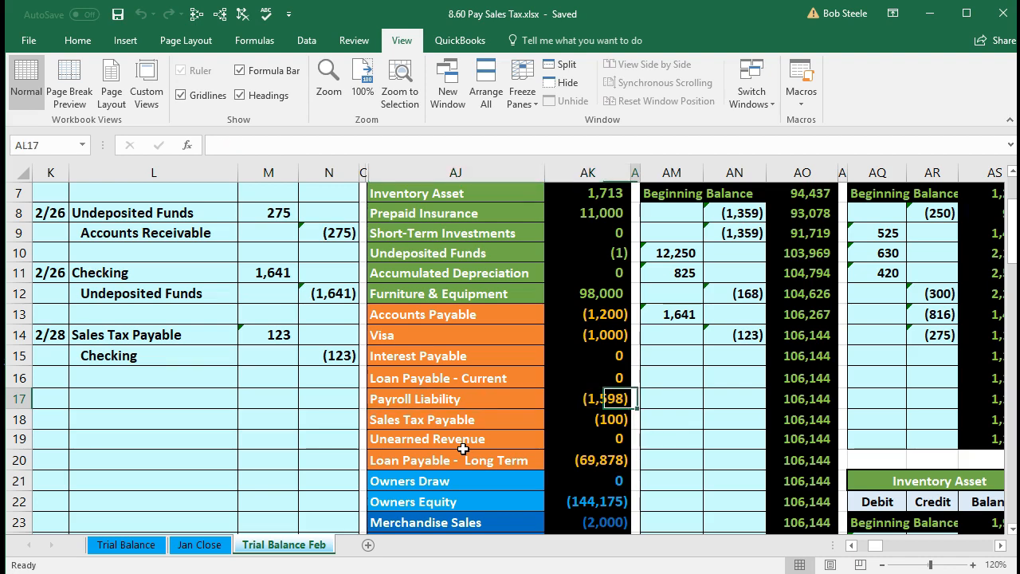
pyautogui.press('Right')
pyautogui.press('Right')
pyautogui.press('Right')
pyautogui.press('Right')
pyautogui.press('Right')
pyautogui.press('Right')
pyautogui.press('Right')
pyautogui.press('Right')
pyautogui.press('Right')
pyautogui.press('Right')
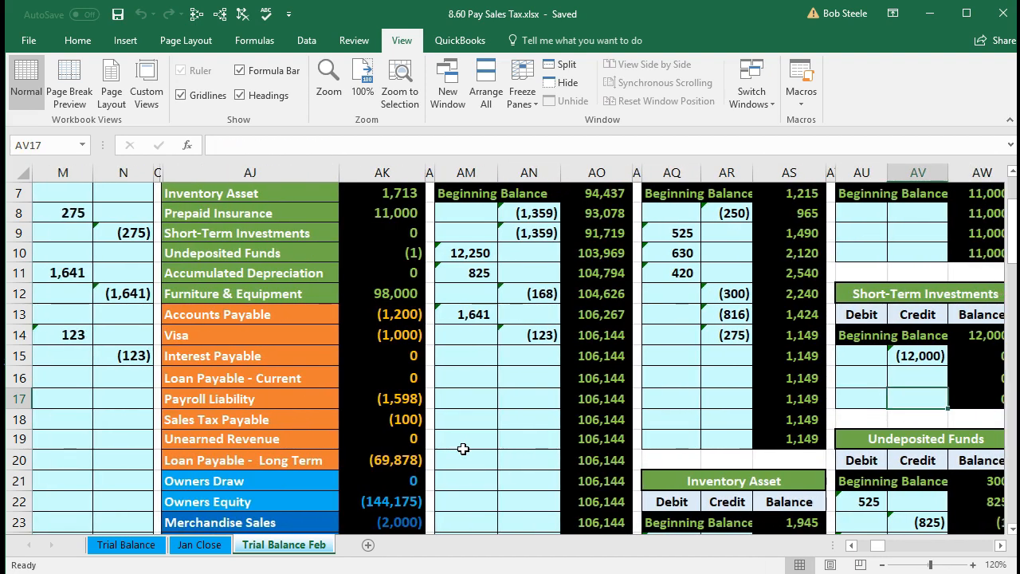
pyautogui.press('Right')
pyautogui.press('Right')
pyautogui.press('Right')
pyautogui.press('Right')
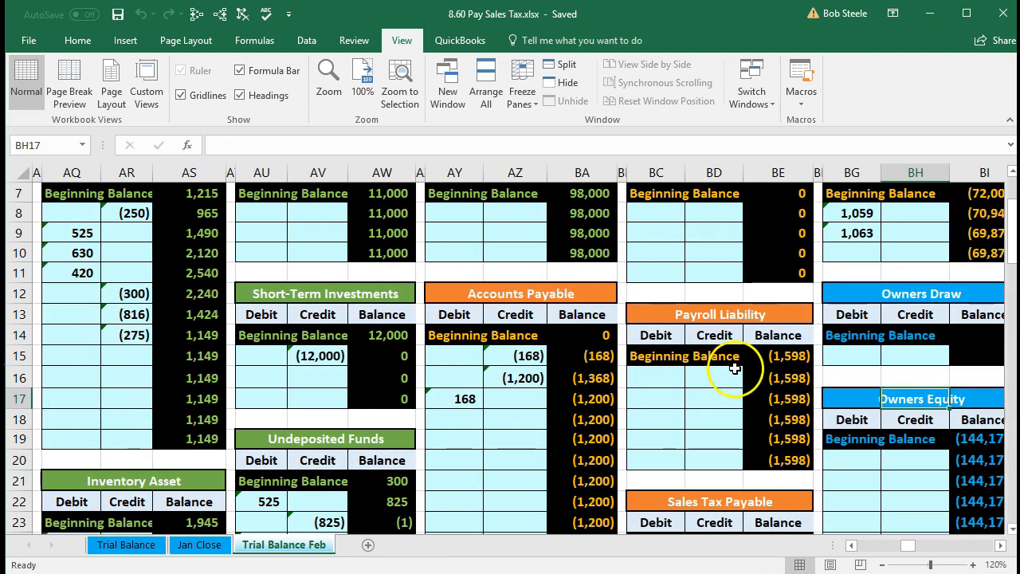
pyautogui.click(765, 356)
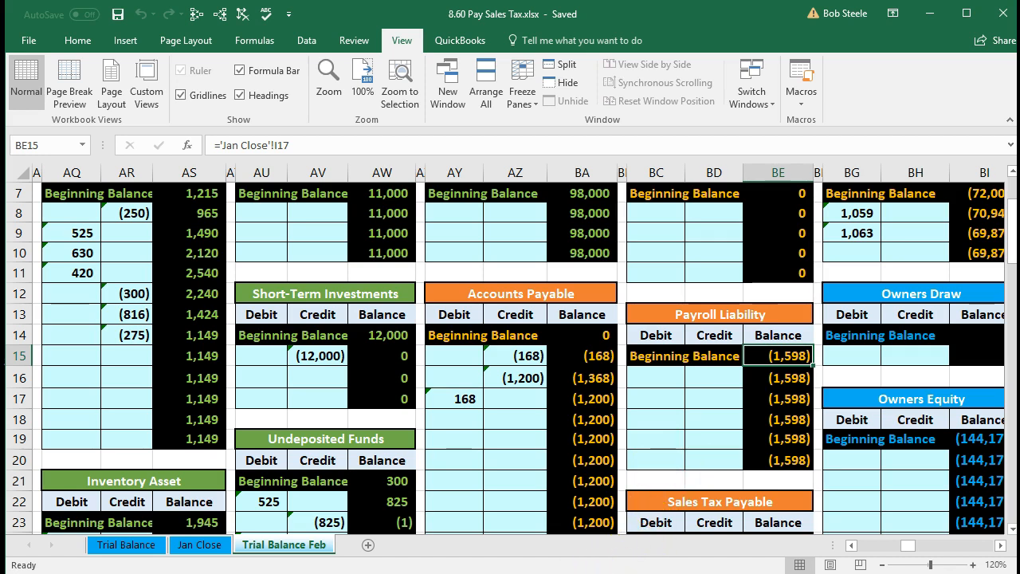
# - Check the Payroll Liability balance on the Trial Balance sheet and return to the Trial Balance Feb sheet
pyautogui.click(133, 551)
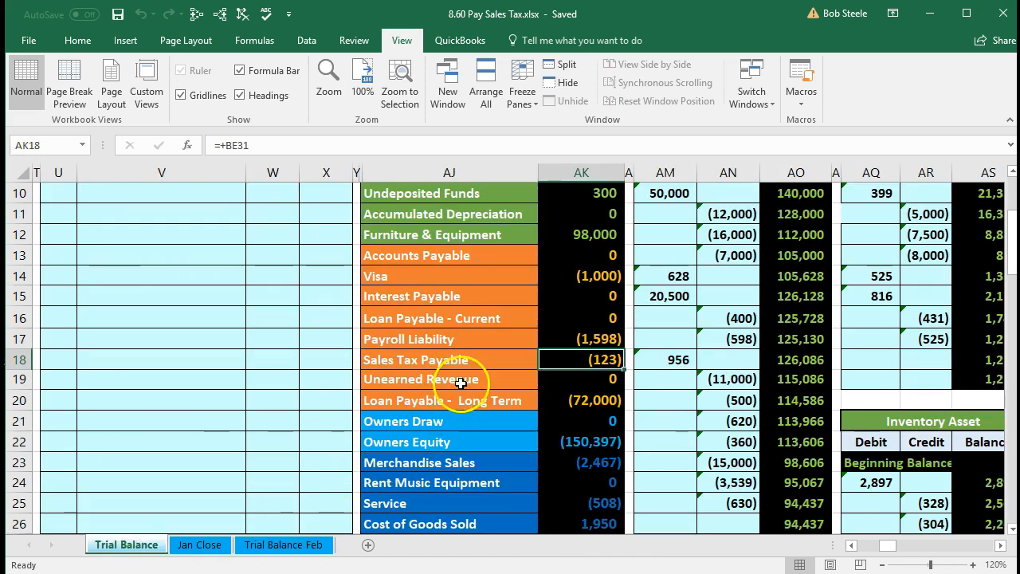
pyautogui.click(542, 338)
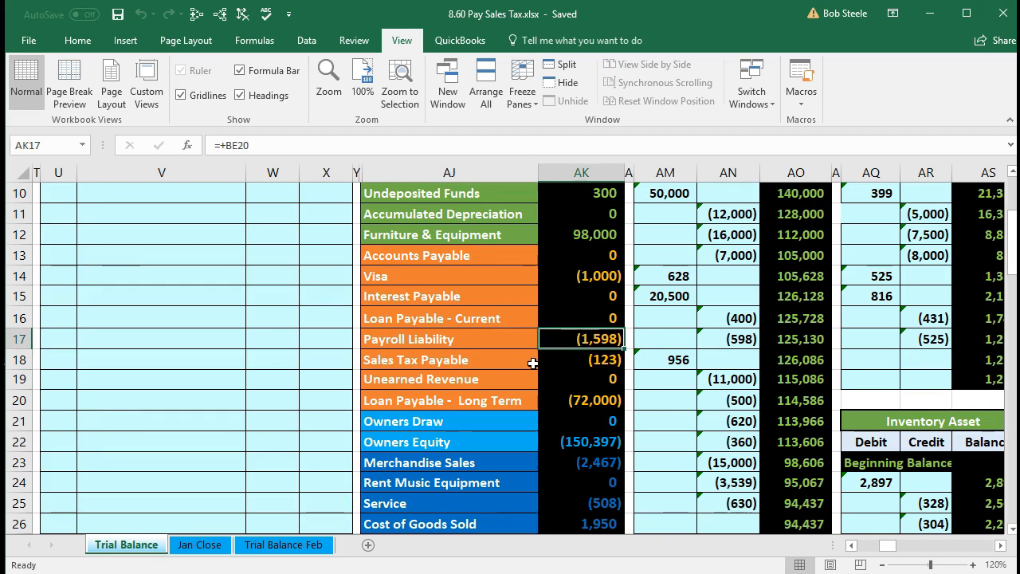
pyautogui.click(318, 550)
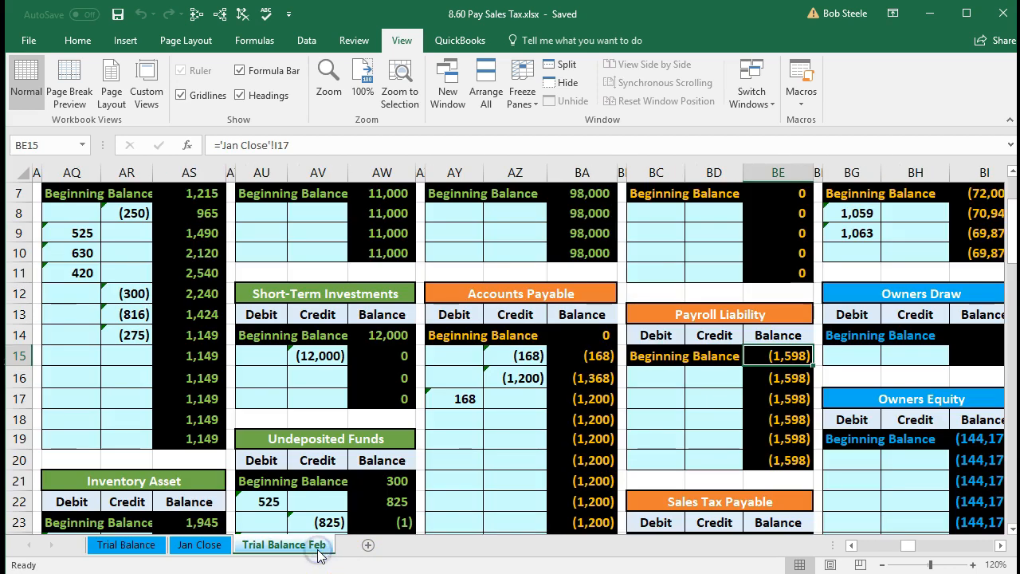
# - Copy the Checking account name from cell AJ5 of the February trial balance
pyautogui.click(333, 437)
pyautogui.press('Left')
pyautogui.press('Left')
pyautogui.press('Left')
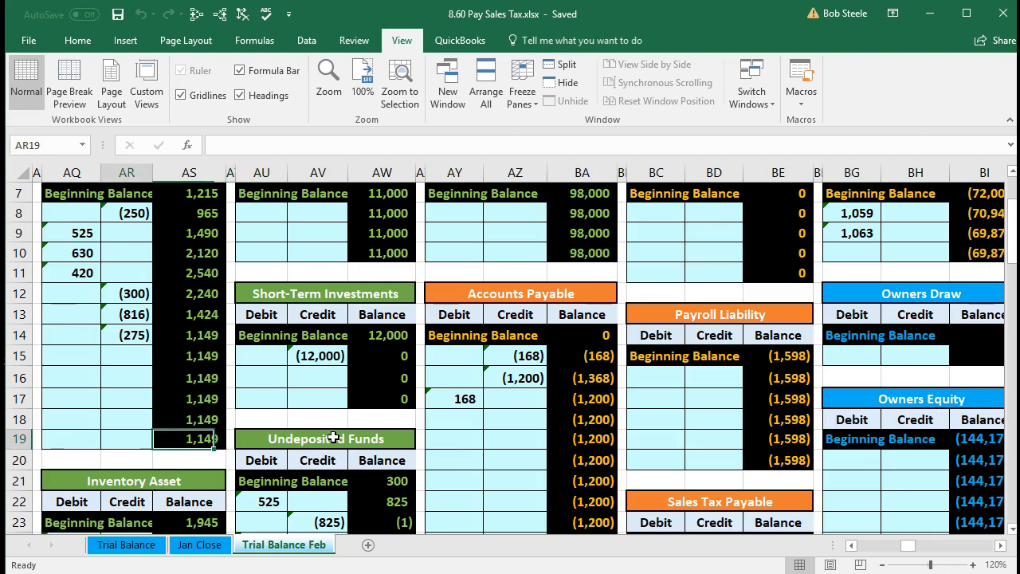
pyautogui.press('Home')
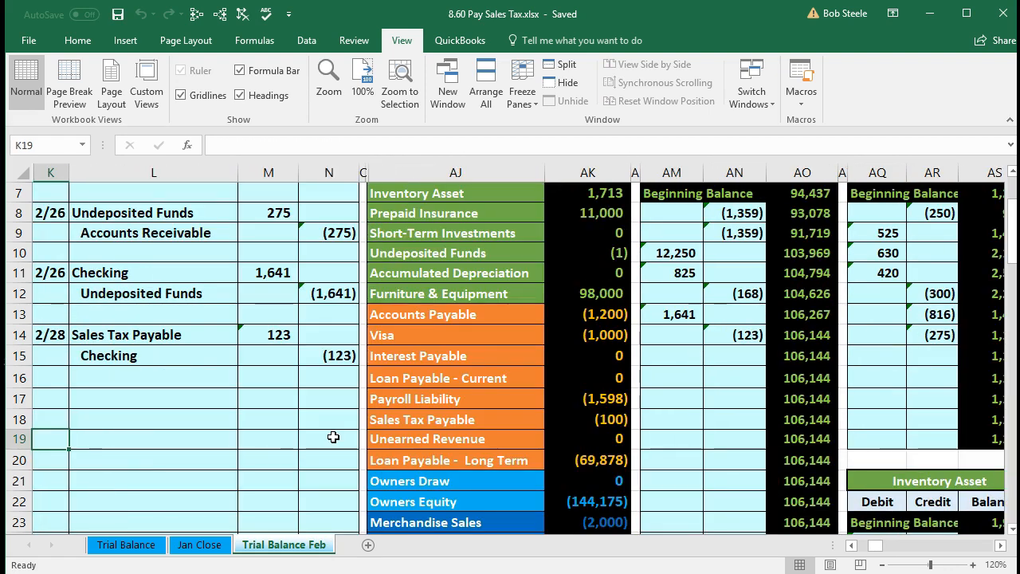
pyautogui.scroll(2, 333, 437)
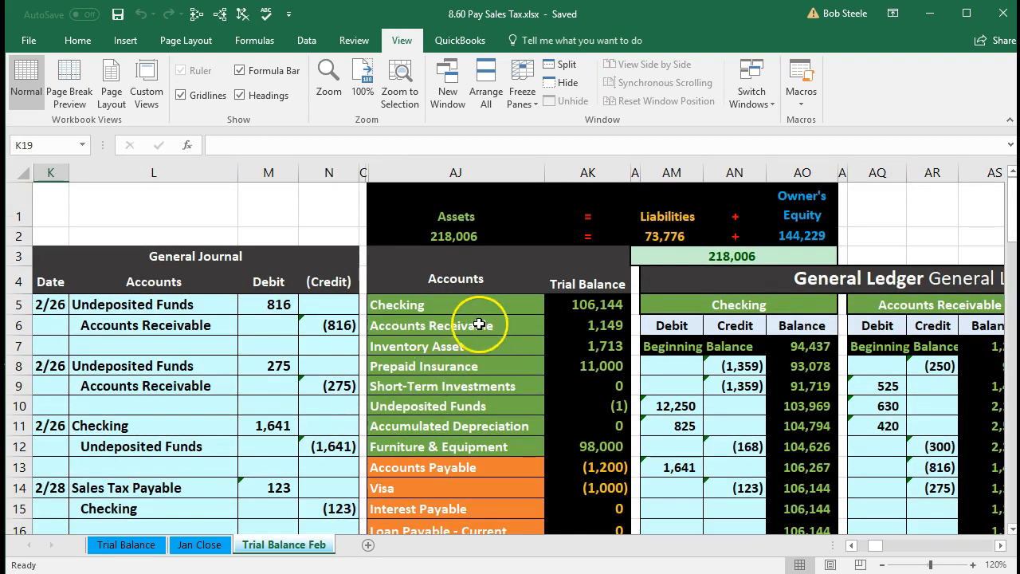
pyautogui.moveTo(476, 312); pyautogui.dragTo(597, 304)
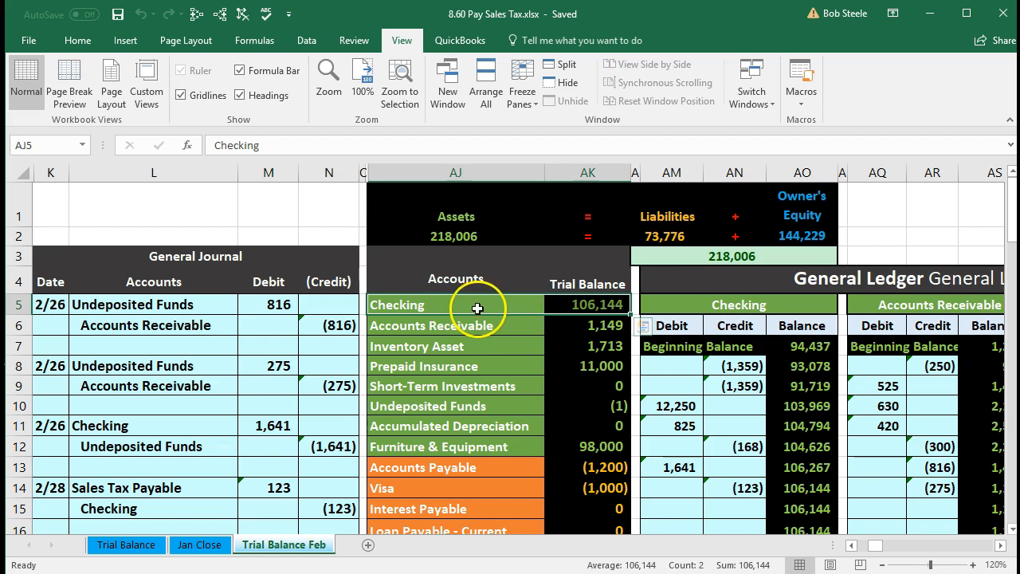
pyautogui.click(476, 304)
pyautogui.rightClick(476, 304)
pyautogui.click(485, 333)
# - Enter the date 2/28 in cell K17 to start a new general journal entry below the sales tax payment
pyautogui.scroll(-1, 409, 381)
pyautogui.scroll(-1, 409, 380)
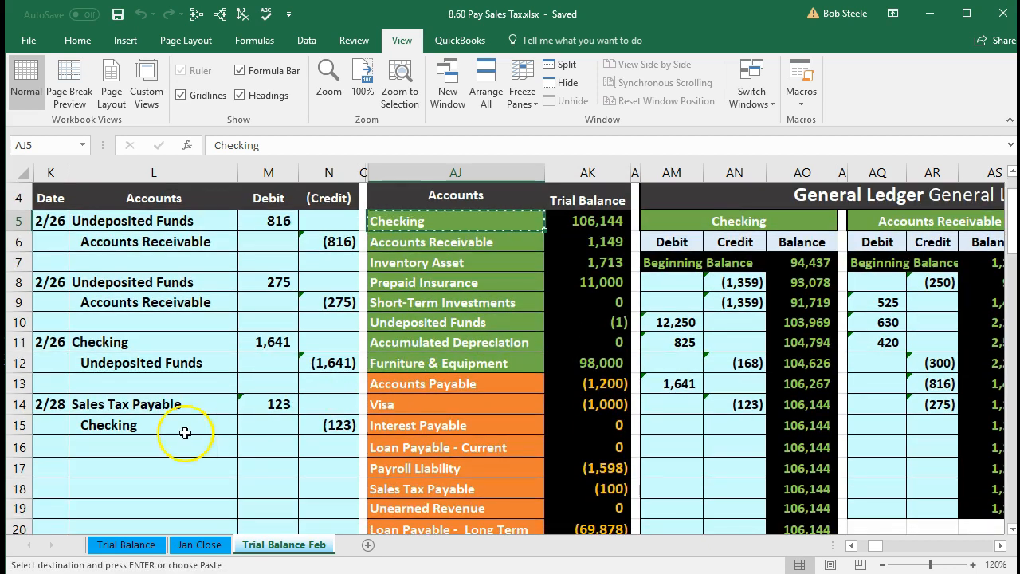
pyautogui.click(49, 469)
pyautogui.write('2/28')
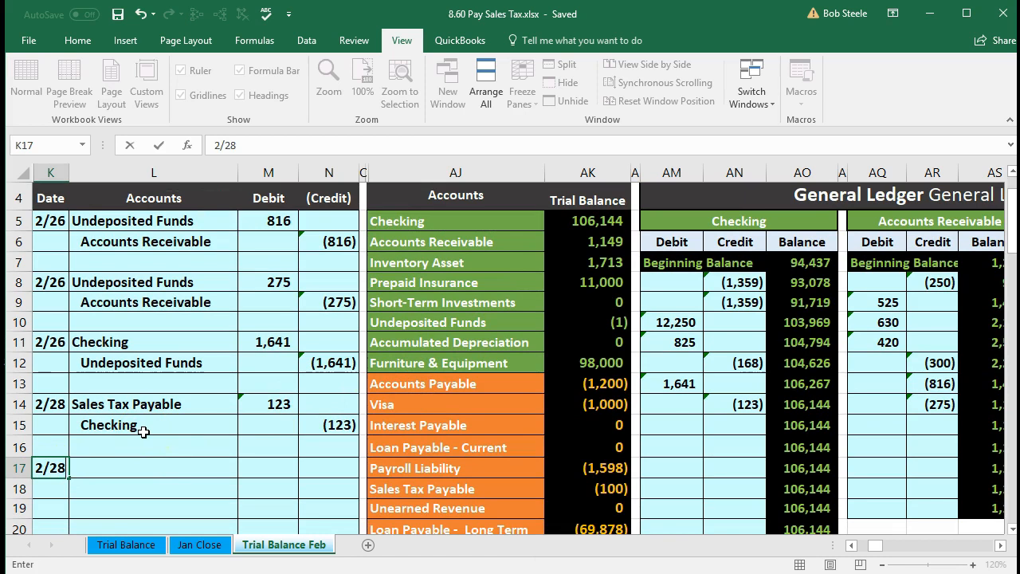
pyautogui.press('Return')
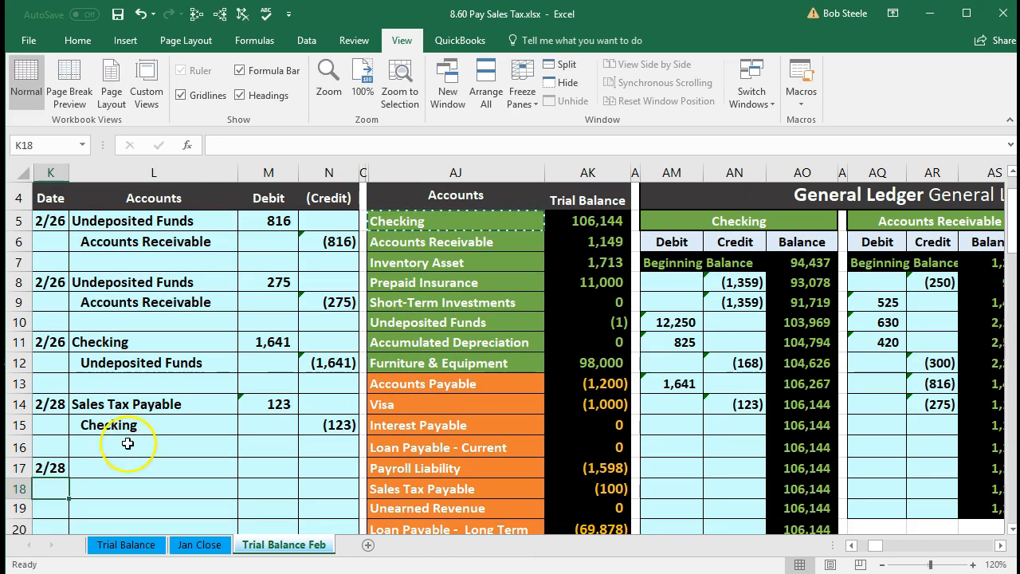
# - Paste the copied Checking account name into L18 as values only and indent it as the credit line
pyautogui.click(113, 487)
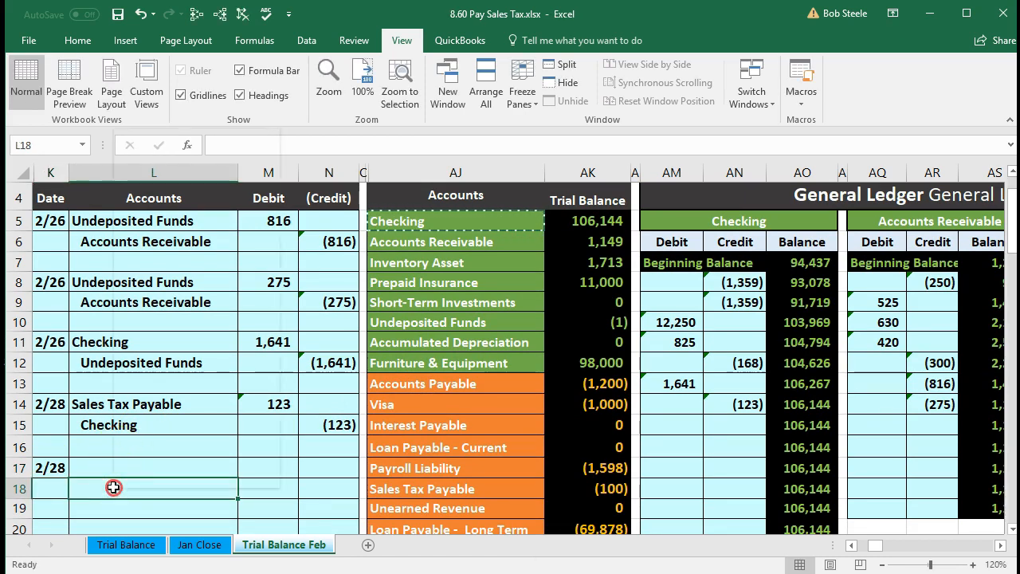
pyautogui.rightClick(113, 487)
pyautogui.click(172, 199)
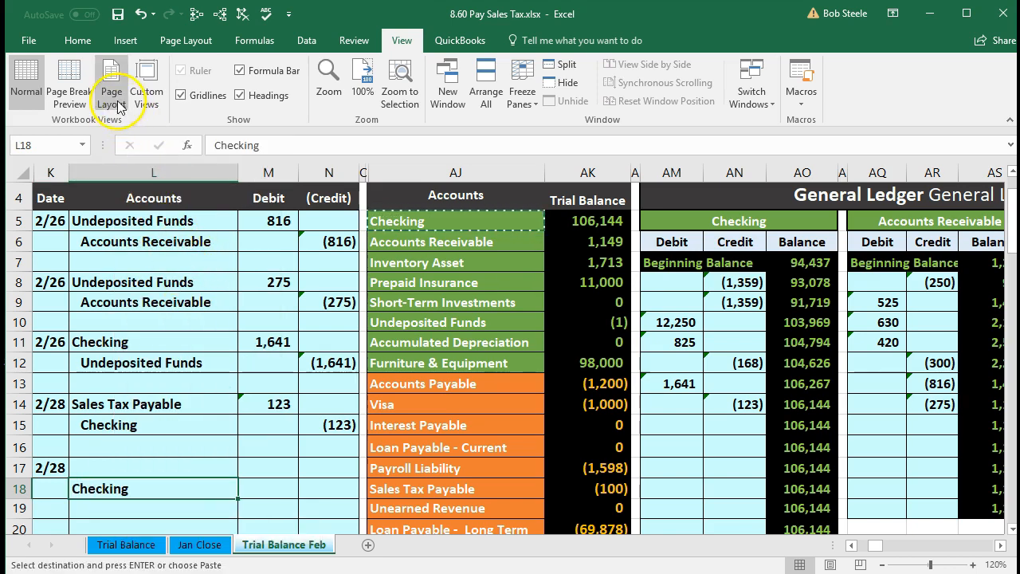
pyautogui.click(82, 44)
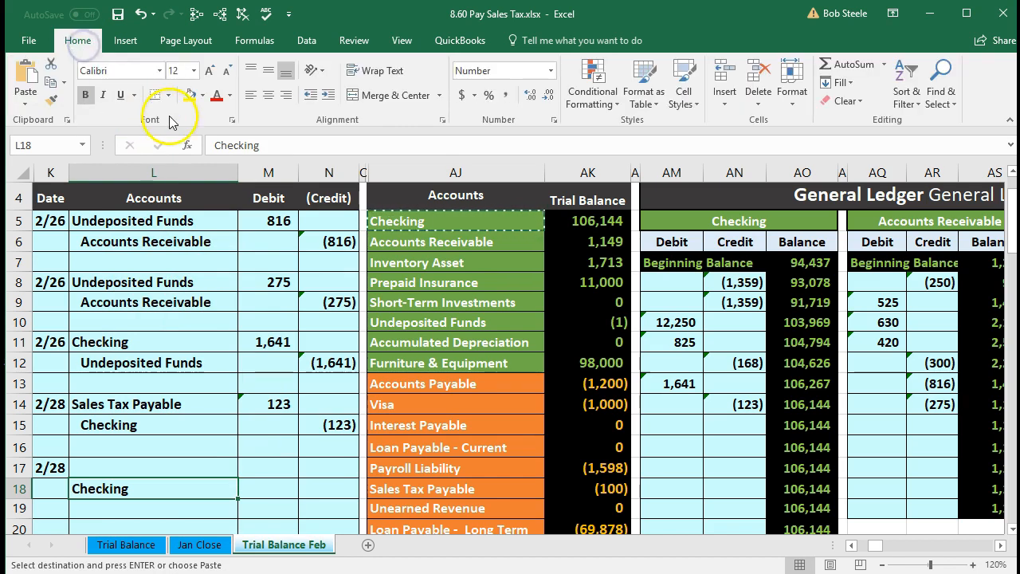
pyautogui.click(328, 95)
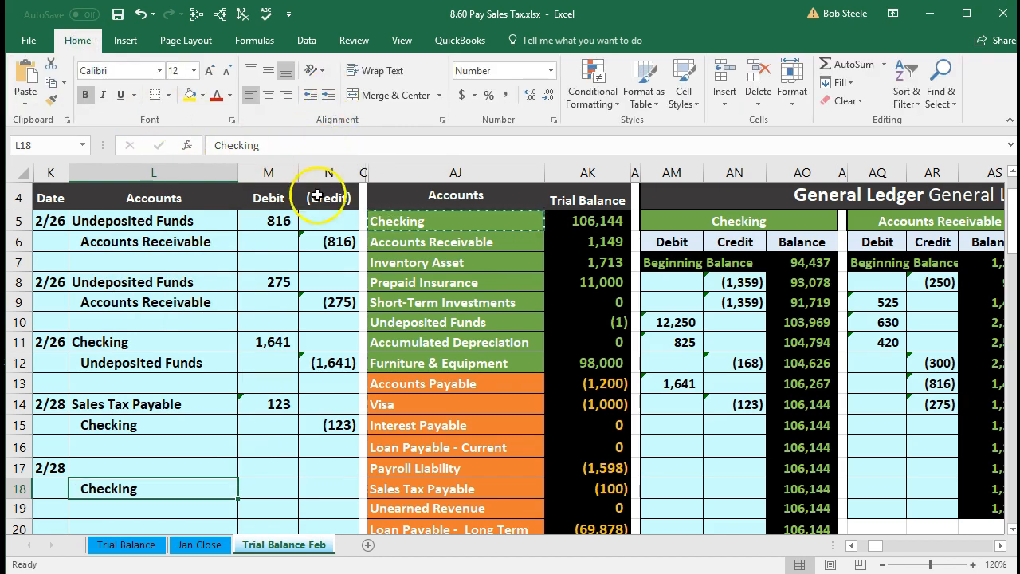
# - Enter a credit of -1598 for Checking in cell N18
pyautogui.click(313, 483)
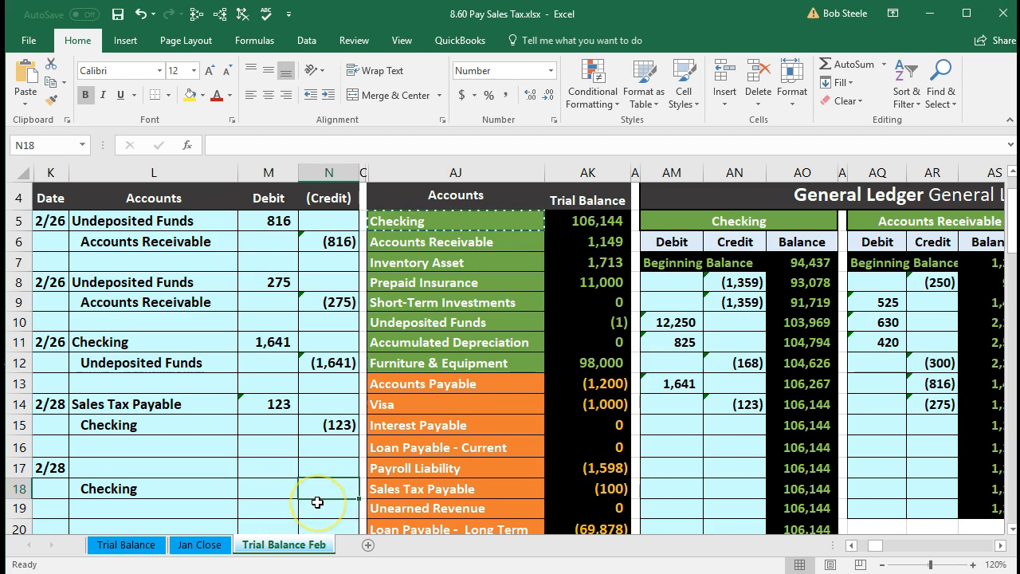
pyautogui.write('-1598')
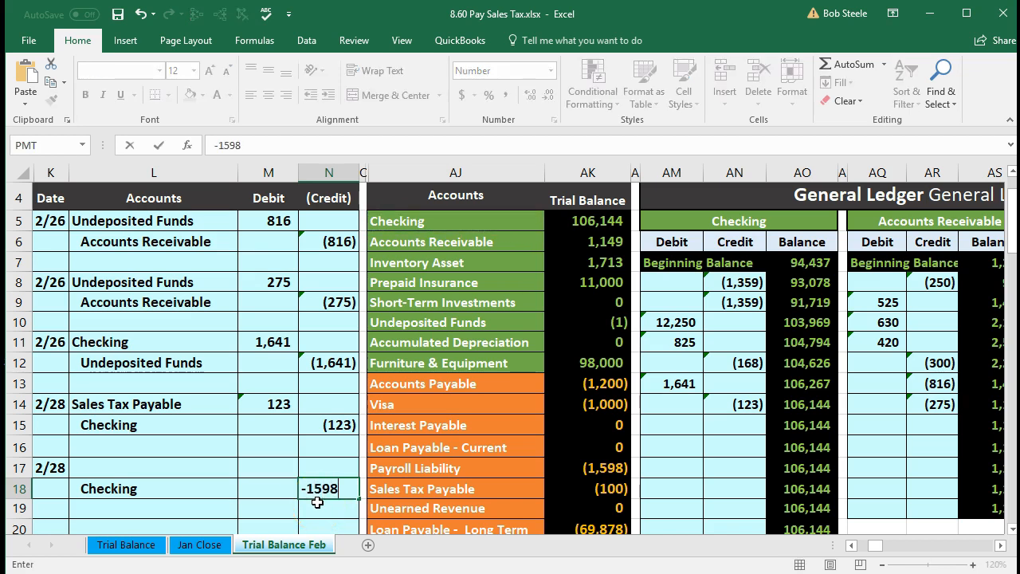
pyautogui.press('Return')
# - Set the debit in cell M17 to the formula -N18 so it mirrors the Checking credit
pyautogui.click(271, 470)
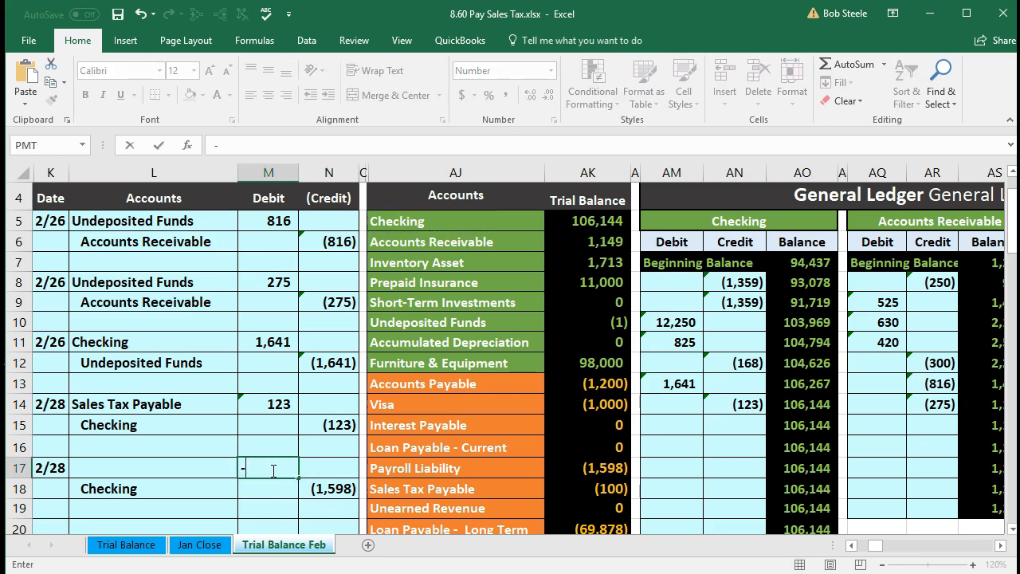
pyautogui.write('-')
pyautogui.press('Down')
pyautogui.press('Right')
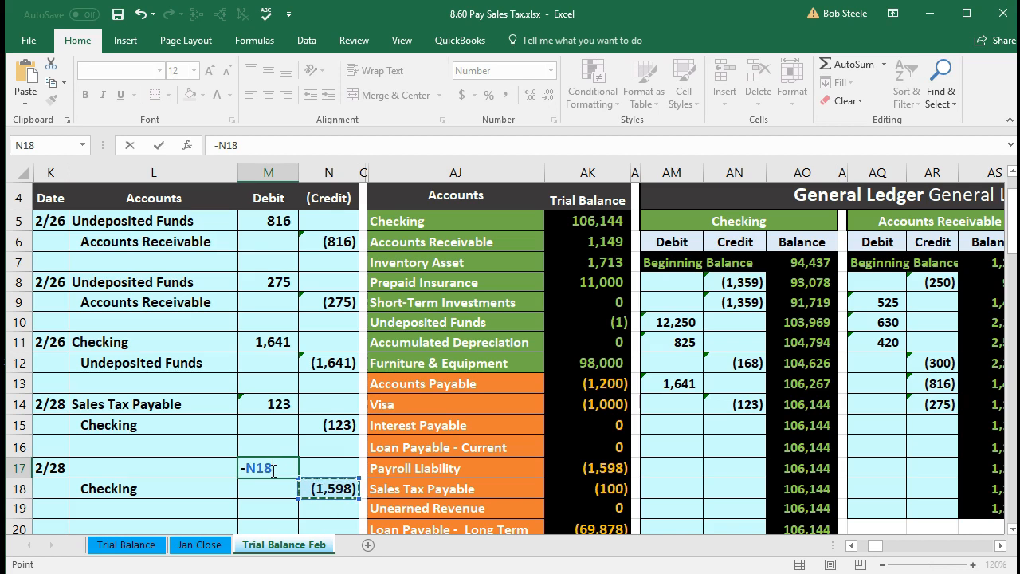
pyautogui.press('Return')
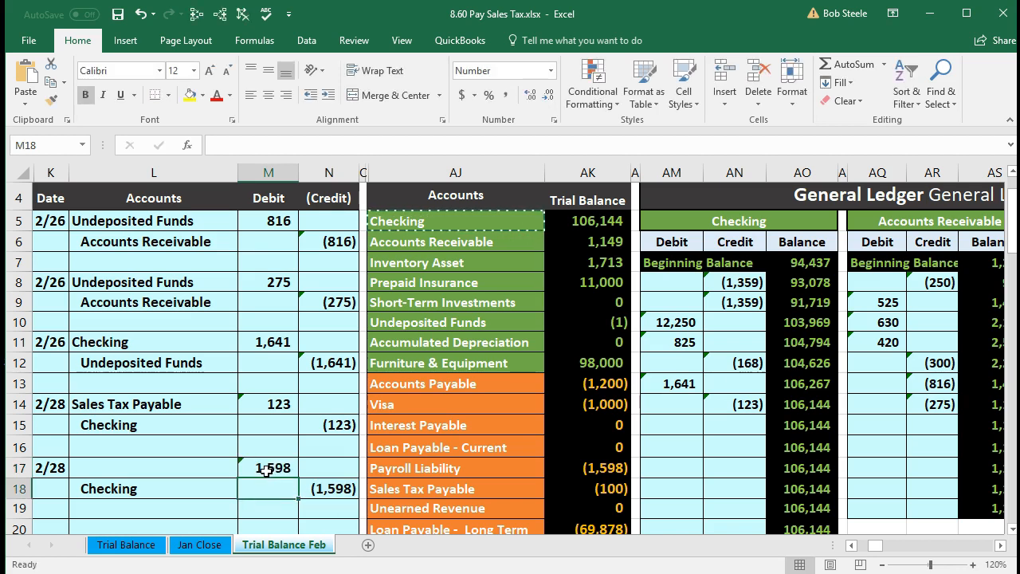
# - Copy the Payroll Liability account name from AJ17 and paste it as values only into L17 as the debit account
pyautogui.click(191, 472)
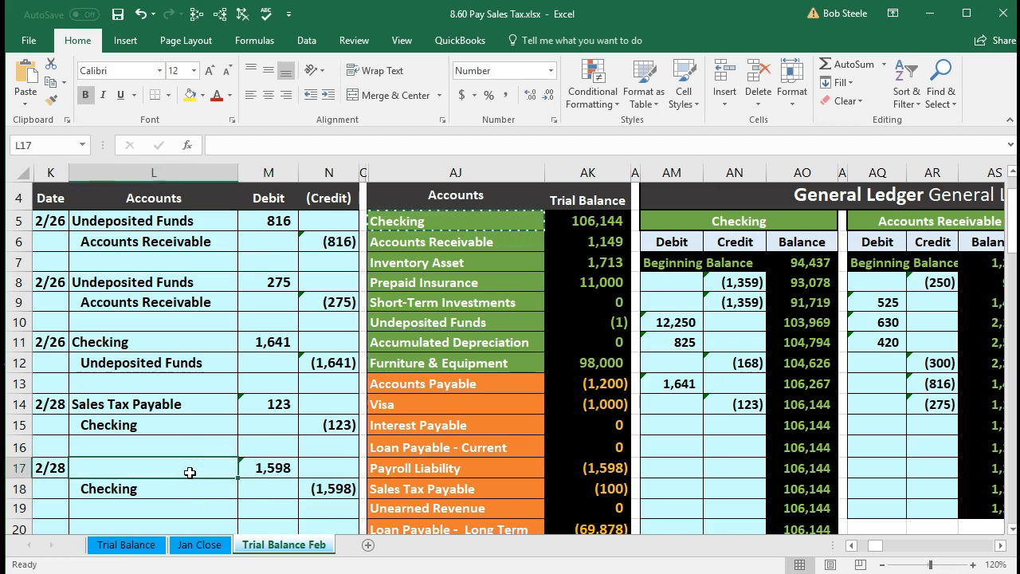
pyautogui.scroll(-1, 190, 472)
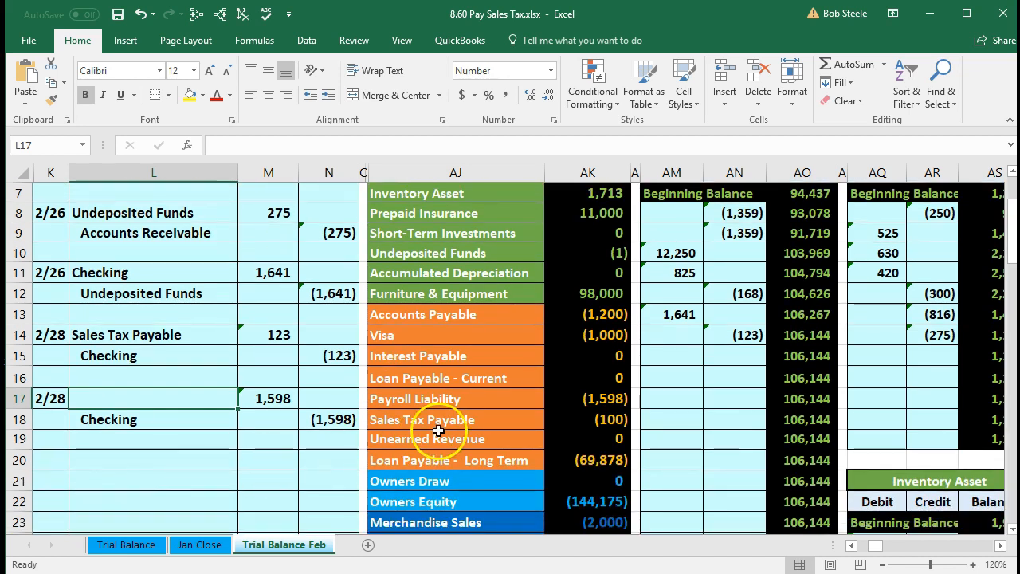
pyautogui.click(455, 397)
pyautogui.click(577, 397)
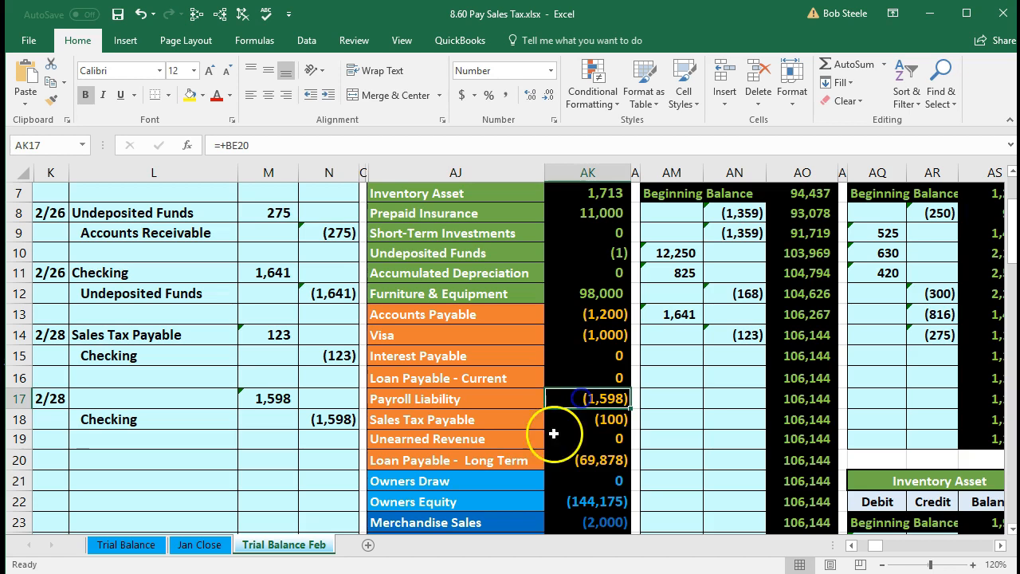
pyautogui.click(508, 396)
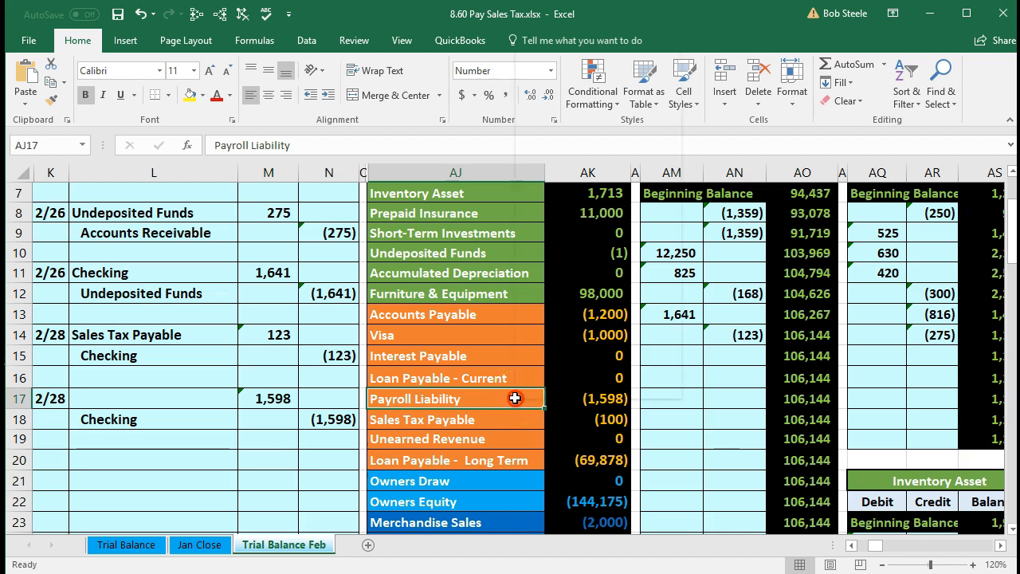
pyautogui.rightClick(514, 398)
pyautogui.click(561, 73)
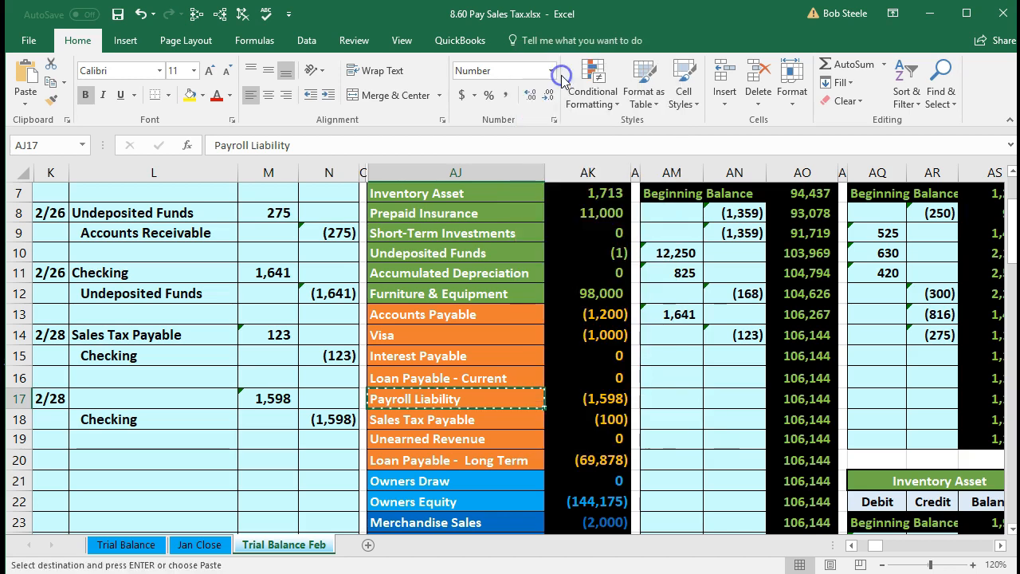
pyautogui.click(158, 398)
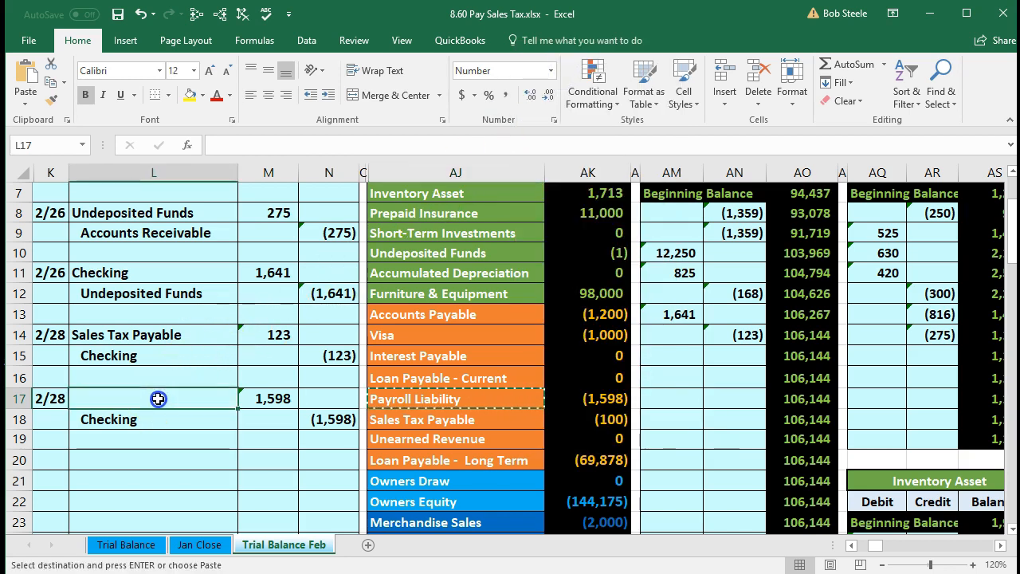
pyautogui.rightClick(158, 399)
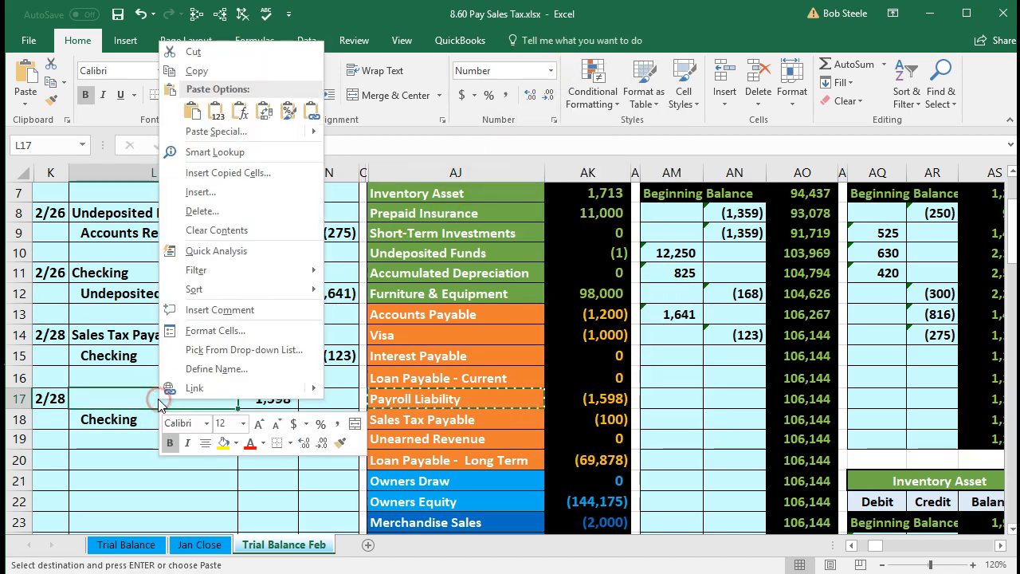
pyautogui.click(217, 121)
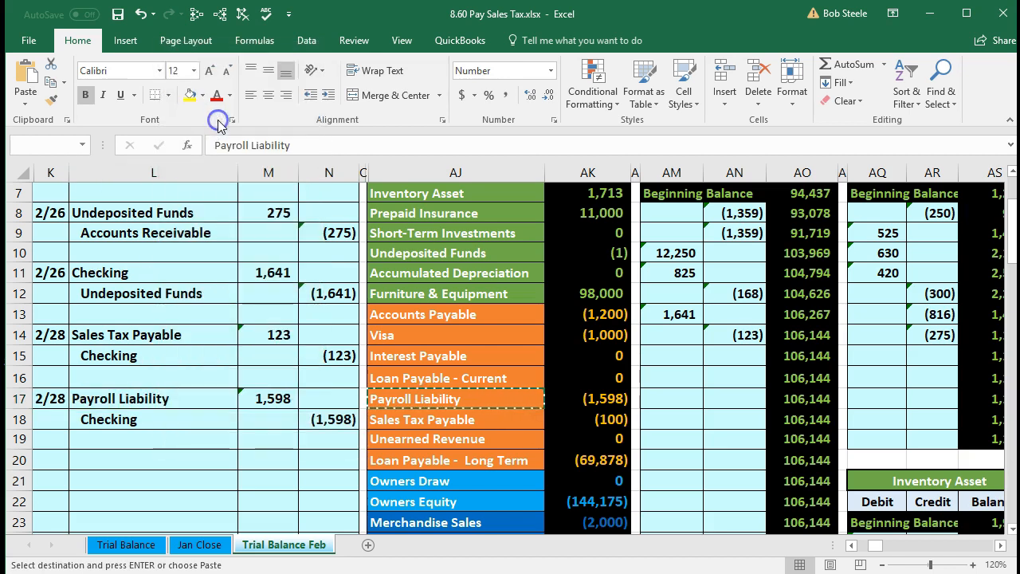
# - Review the Payroll Liability and Checking journal entry, including its debit line, against the accounting equation above the trial balance
pyautogui.moveTo(117, 399)
pyautogui.mouseDown()
pyautogui.moveTo(239, 401)
pyautogui.moveTo(338, 423)
pyautogui.mouseUp()
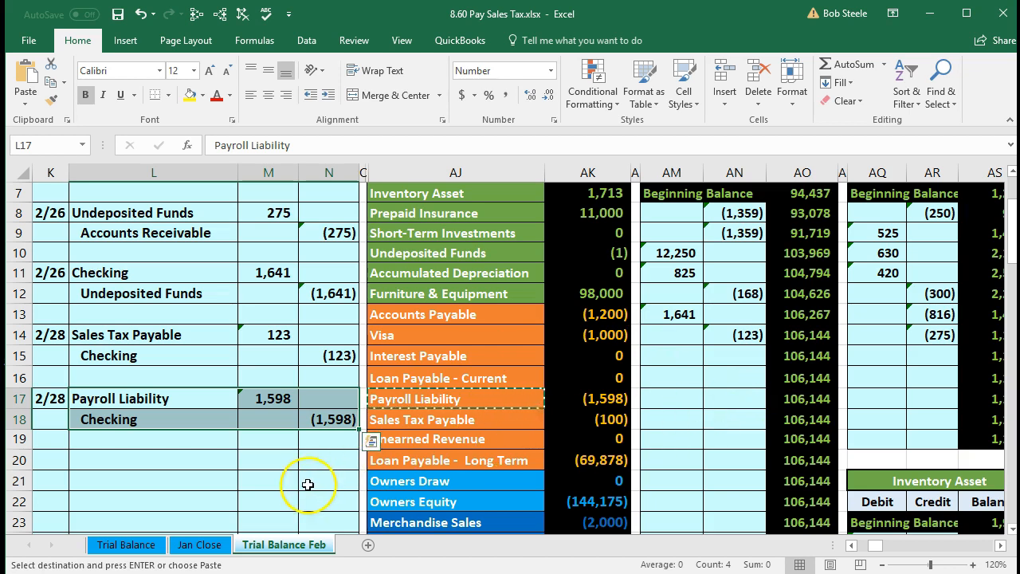
pyautogui.scroll(1, 287, 484)
pyautogui.moveTo(183, 461); pyautogui.dragTo(253, 459)
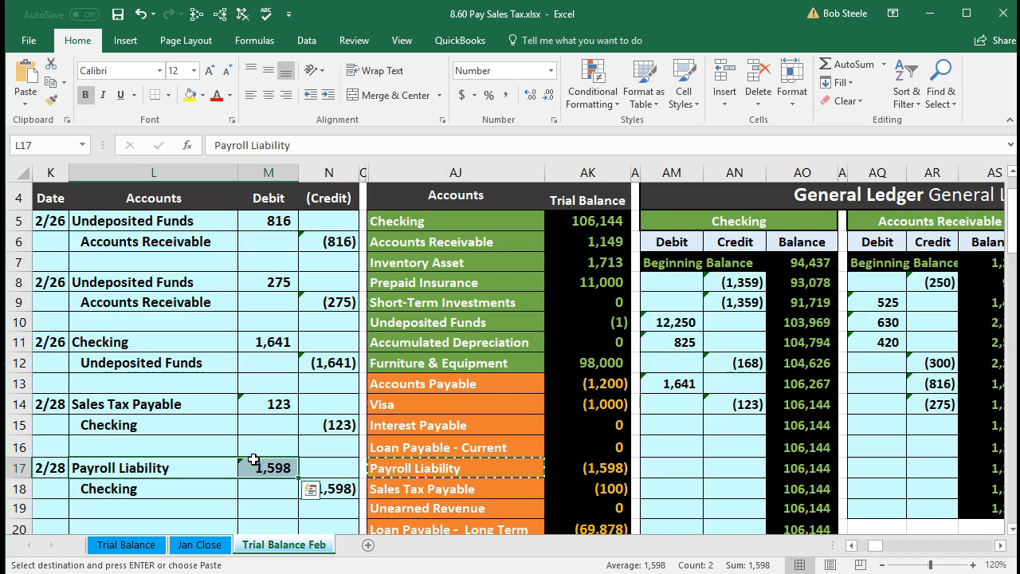
pyautogui.scroll(1, 254, 459)
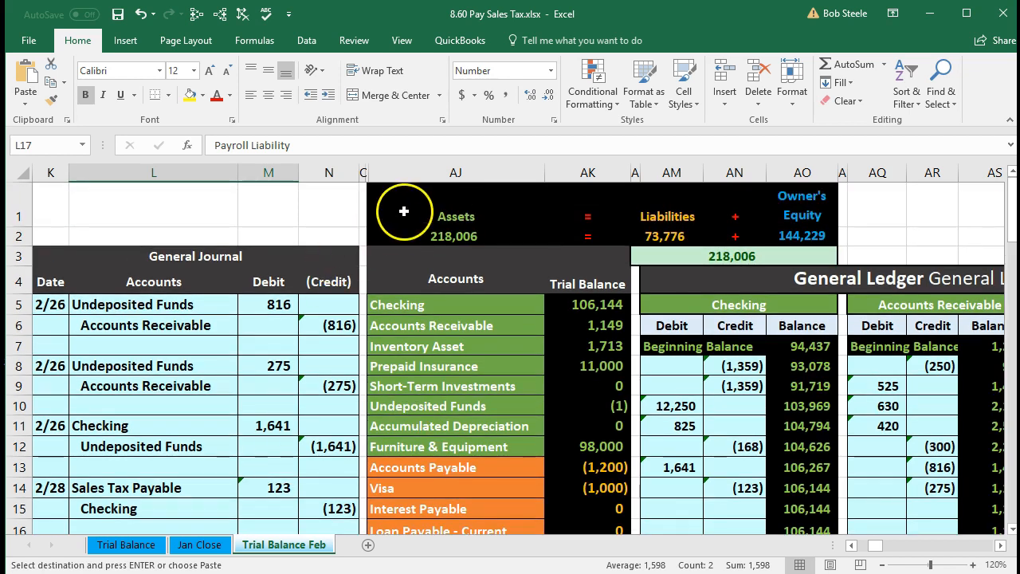
pyautogui.click(404, 212)
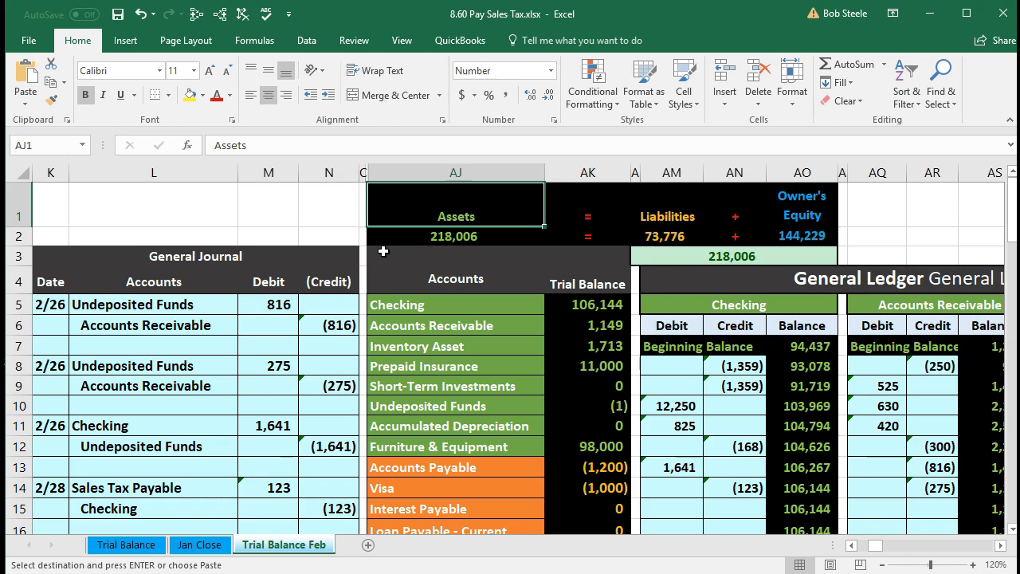
# - Freeze the panes at cell AJ1 so the general journal columns stay visible beside the trial balance and ledger
pyautogui.click(406, 196)
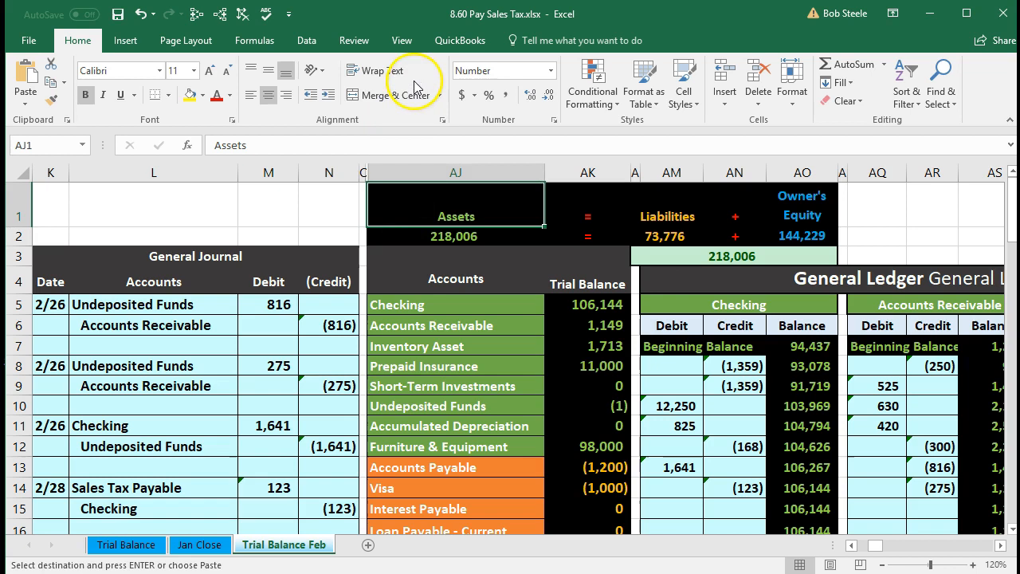
pyautogui.click(401, 41)
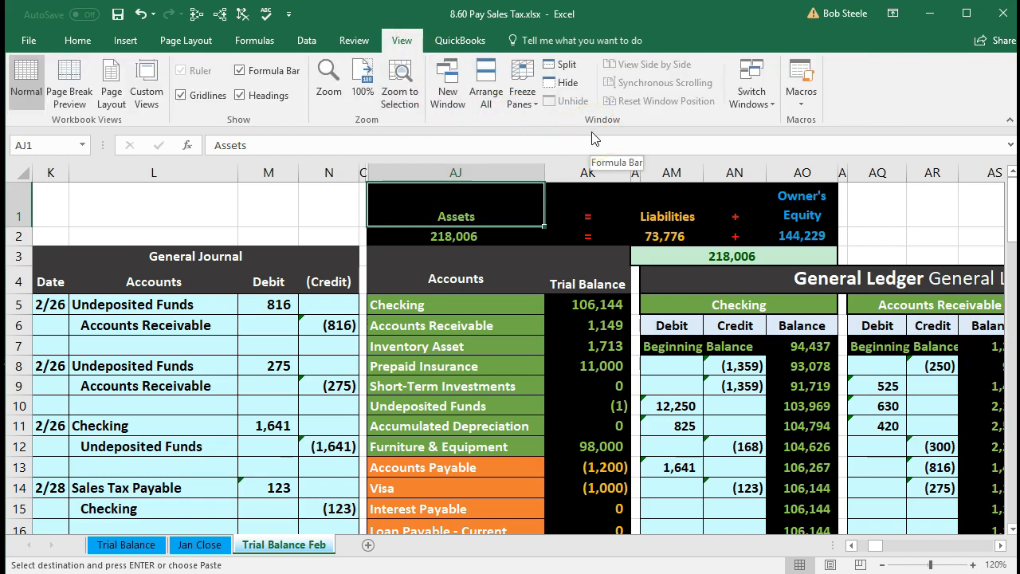
pyautogui.click(516, 103)
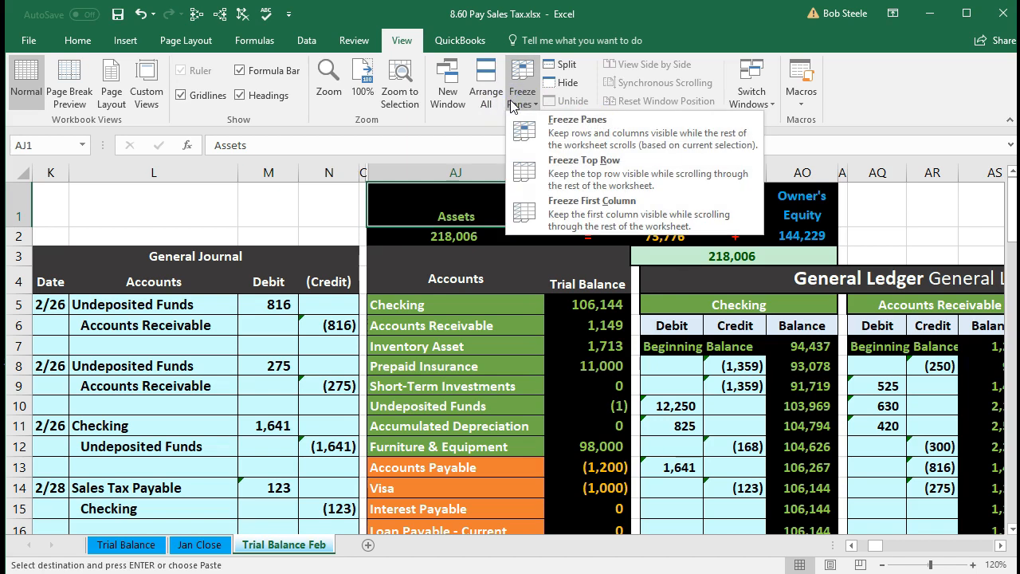
pyautogui.click(638, 134)
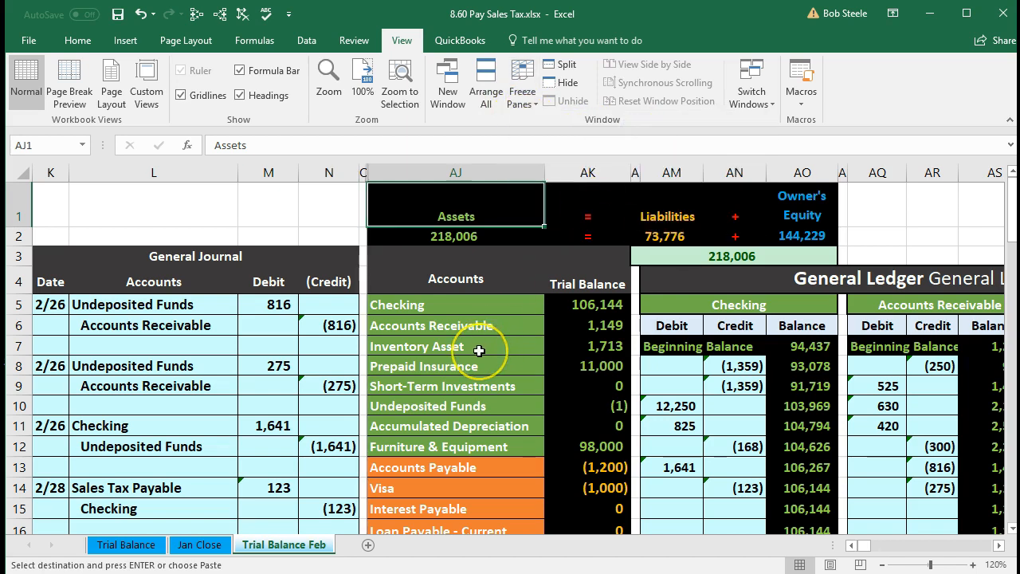
# - Post the payroll payment's debit to the Payroll Liability ledger by entering the formula =M17 in cell BC16
pyautogui.scroll(-2, 479, 350)
pyautogui.click(199, 398)
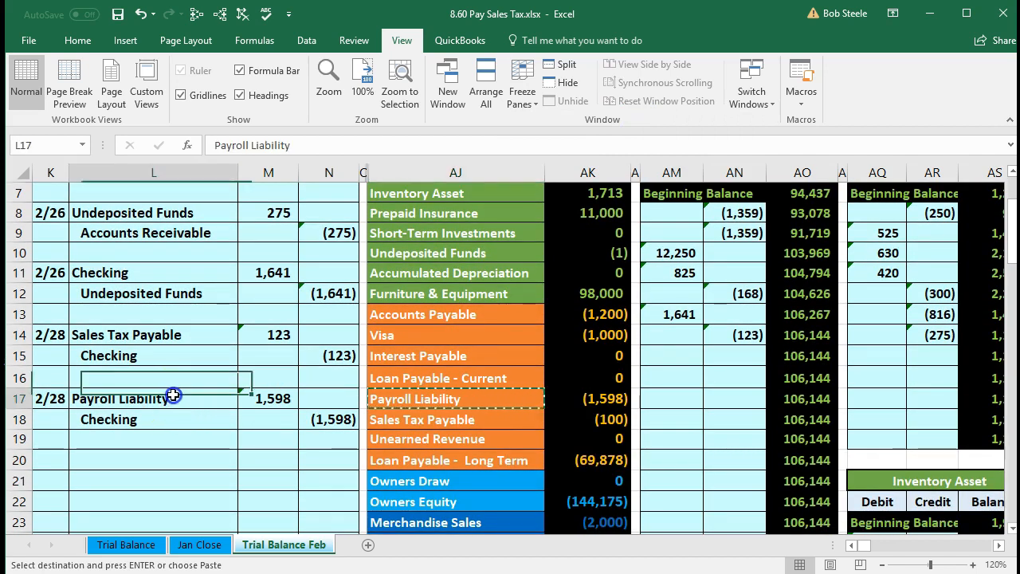
pyautogui.moveTo(223, 396); pyautogui.dragTo(560, 408)
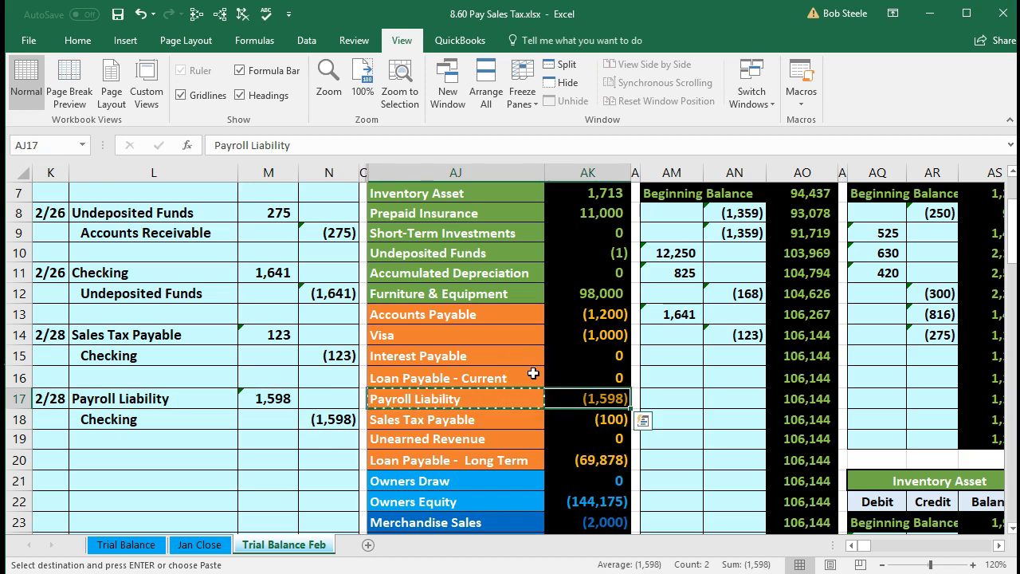
pyautogui.press('Right')
pyautogui.press('Right')
pyautogui.press('Right')
pyautogui.press('Right')
pyautogui.press('Right')
pyautogui.press('Right')
pyautogui.press('Right')
pyautogui.press('Right')
pyautogui.press('Right')
pyautogui.press('Right')
pyautogui.press('Right')
pyautogui.press('Right')
pyautogui.press('Right')
pyautogui.press('Right')
pyautogui.press('Right')
pyautogui.press('Right')
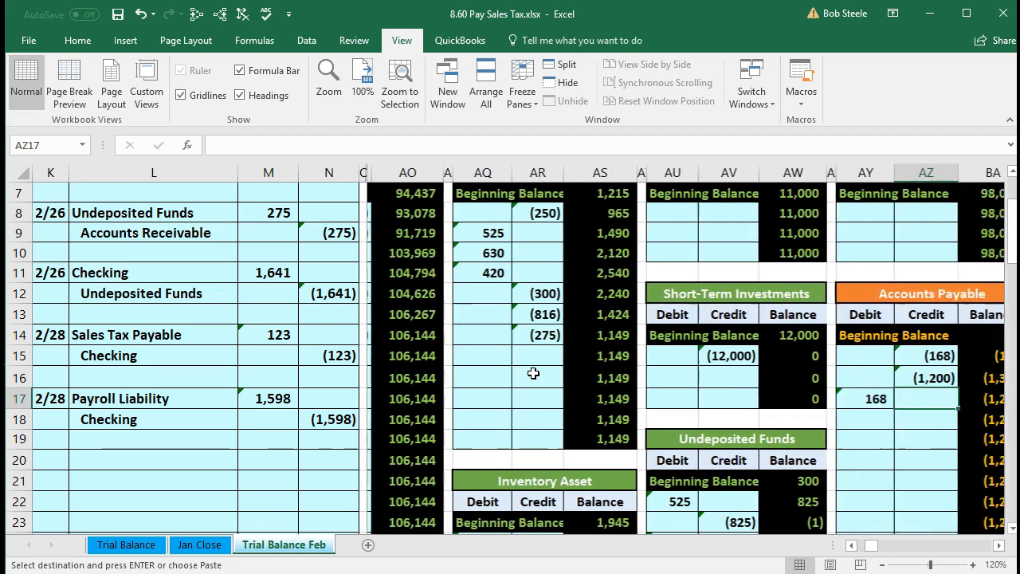
pyautogui.press('Right')
pyautogui.press('Right')
pyautogui.press('Right')
pyautogui.press('Right')
pyautogui.press('Right')
pyautogui.press('Right')
pyautogui.press('Right')
pyautogui.press('Right')
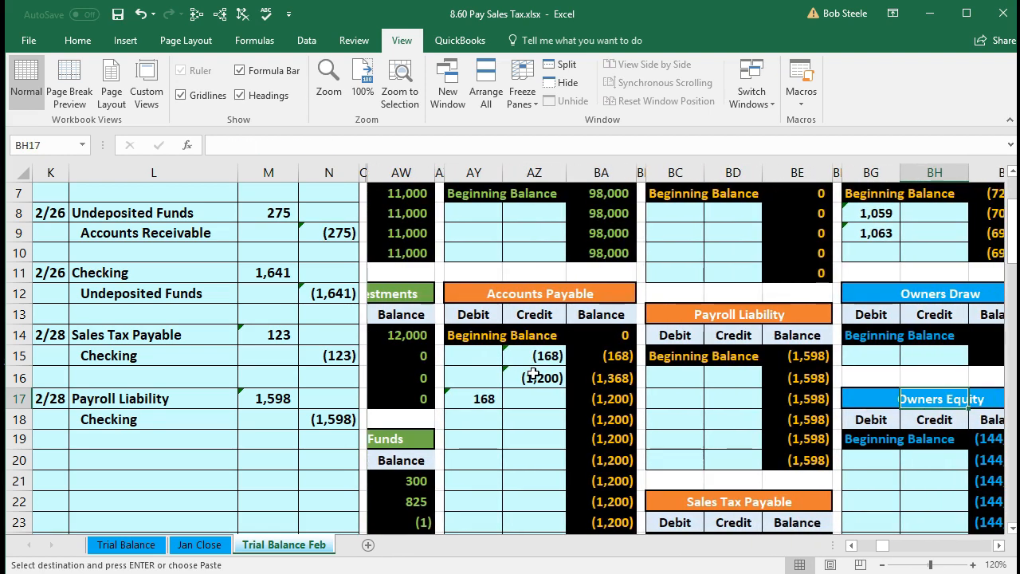
pyautogui.click(725, 377)
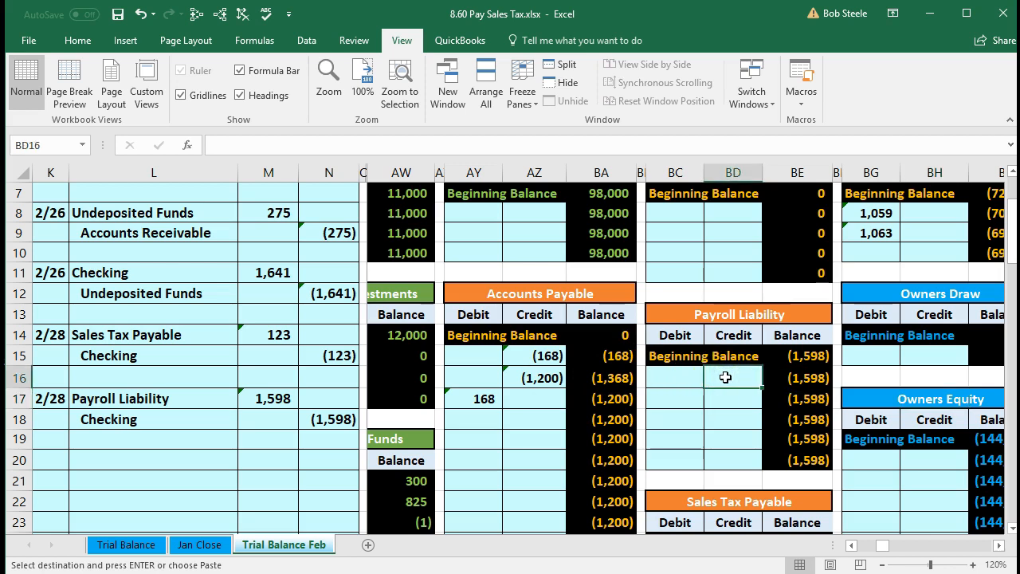
pyautogui.press('Right')
pyautogui.press('Right')
pyautogui.press('Right')
pyautogui.press('Right')
pyautogui.press('Right')
pyautogui.press('Right')
pyautogui.press('Right')
pyautogui.press('Right')
pyautogui.press('Right')
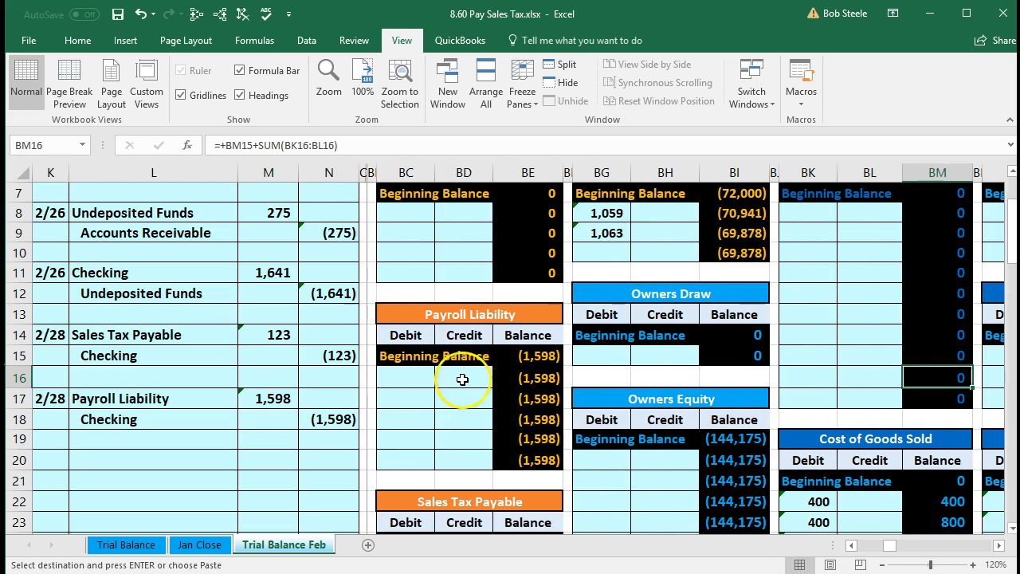
pyautogui.click(462, 379)
pyautogui.click(413, 377)
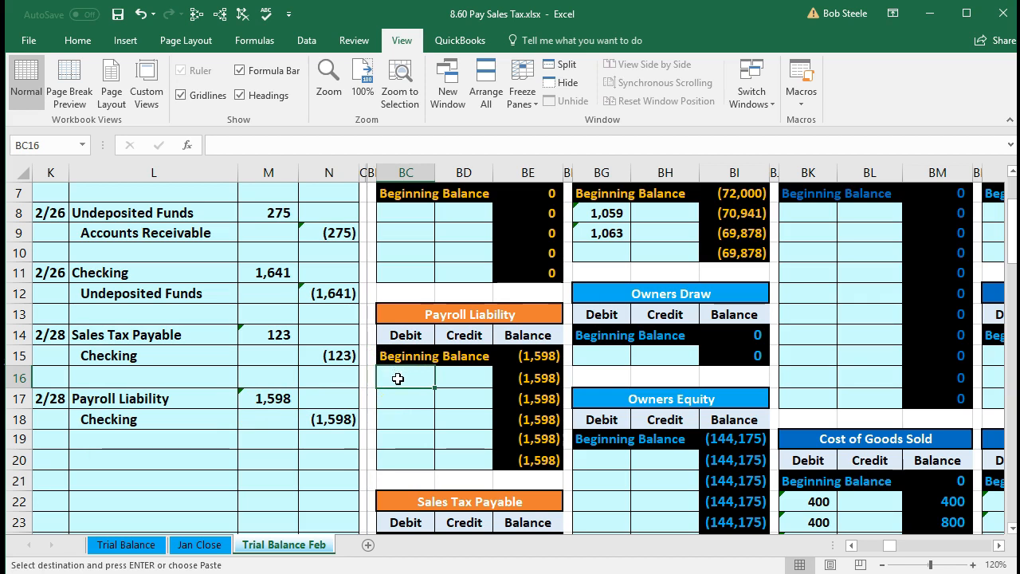
pyautogui.write('=')
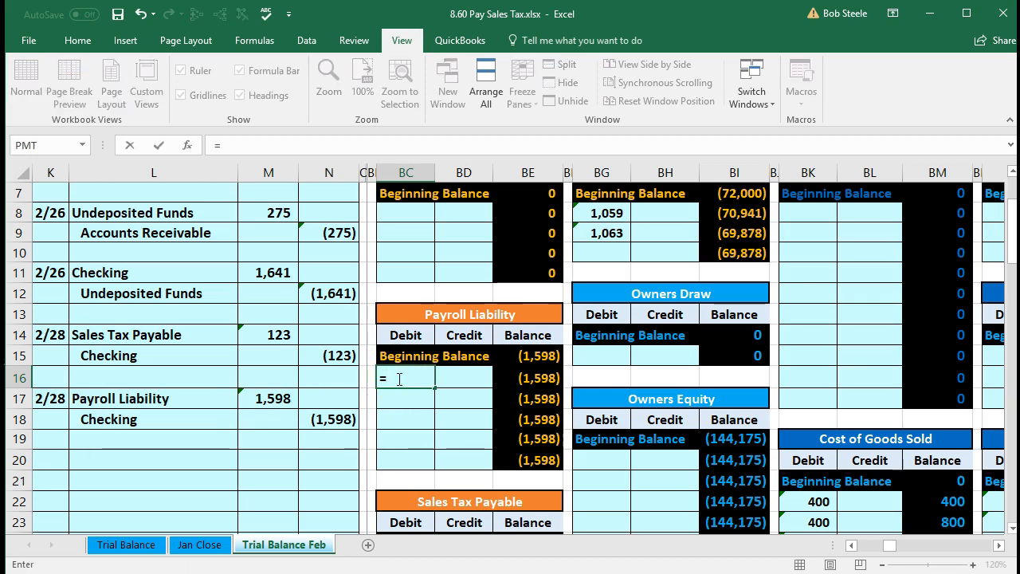
pyautogui.click(269, 398)
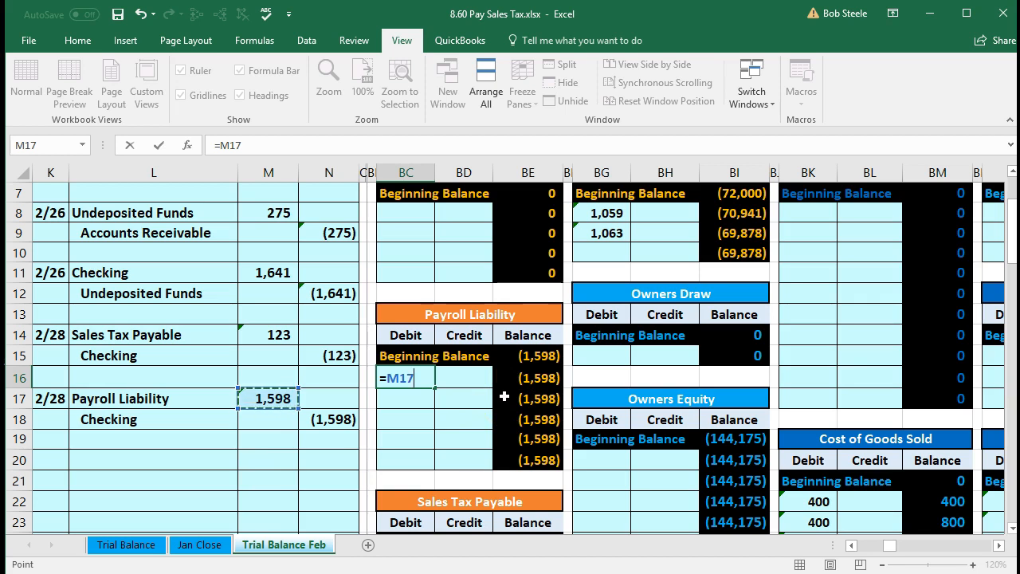
pyautogui.press('Return')
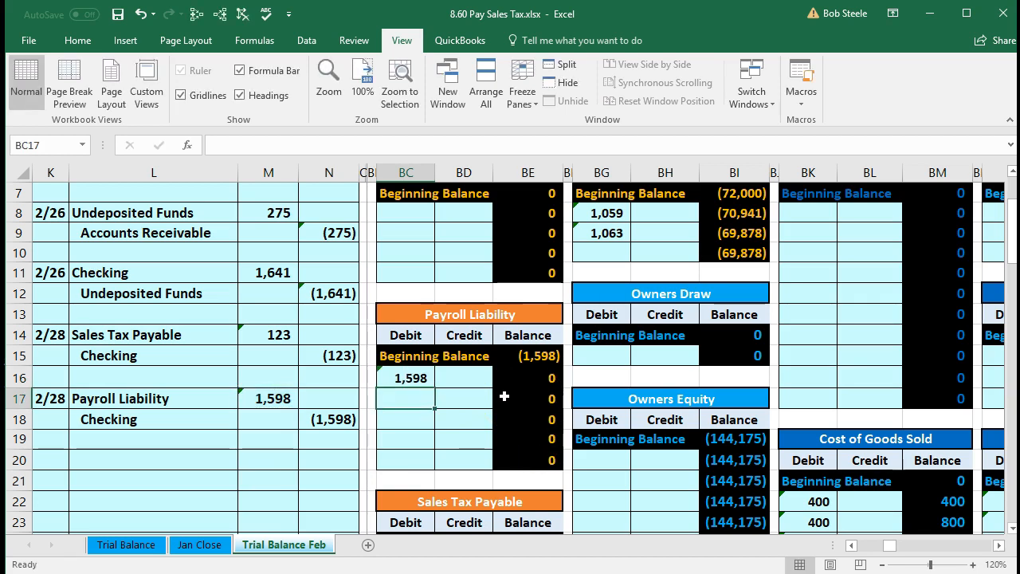
# - Check the Payroll Liability balance in the ledger and trial balance, and the Total Debits - Total (credits) row
pyautogui.click(503, 396)
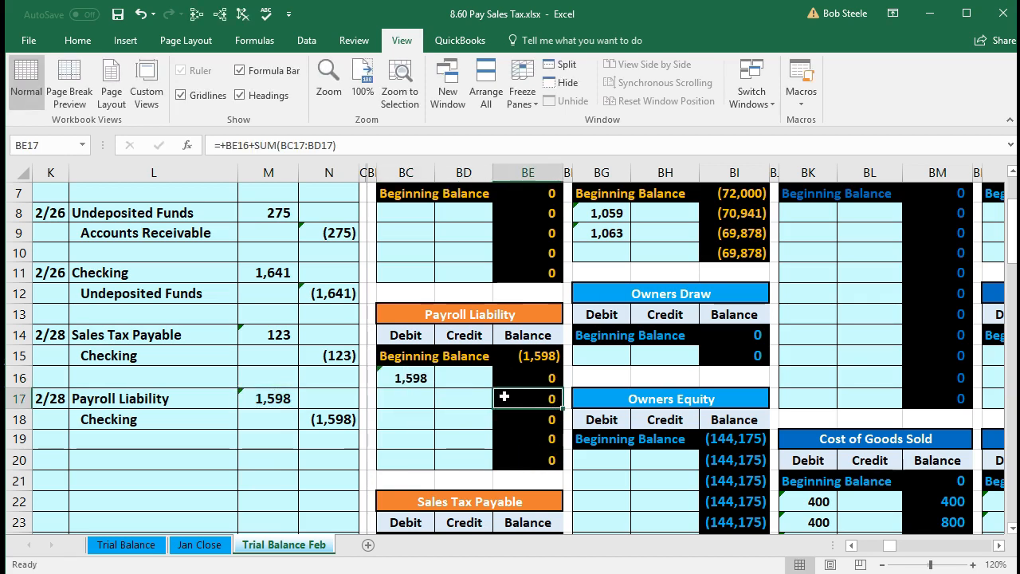
pyautogui.press('Left')
pyautogui.press('Left')
pyautogui.press('Left')
pyautogui.press('Left')
pyautogui.press('Left')
pyautogui.press('Left')
pyautogui.press('Left')
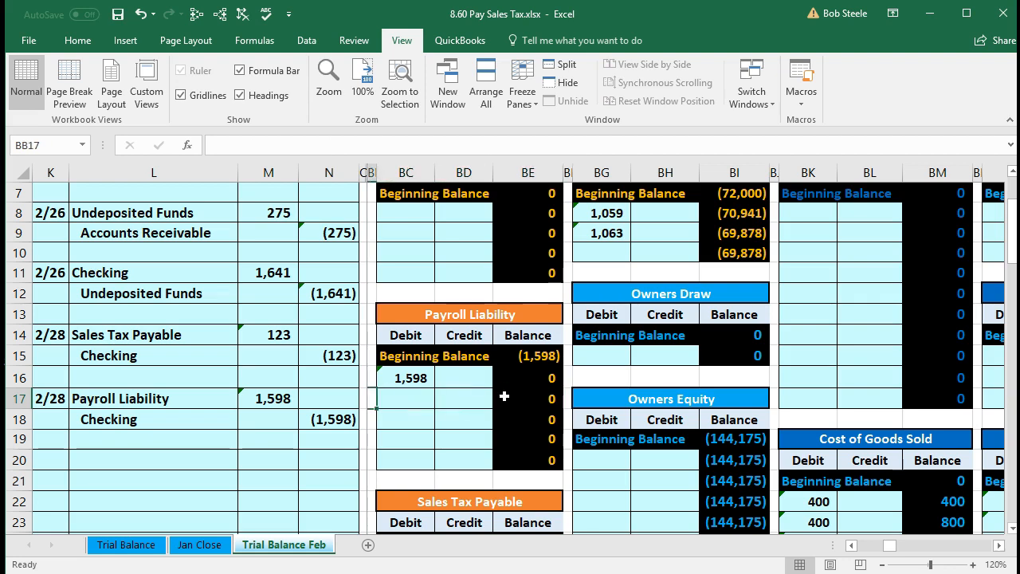
pyautogui.press('Left')
pyautogui.press('Left')
pyautogui.press('Left')
pyautogui.press('Left')
pyautogui.press('Left')
pyautogui.press('Left')
pyautogui.press('Left')
pyautogui.press('Left')
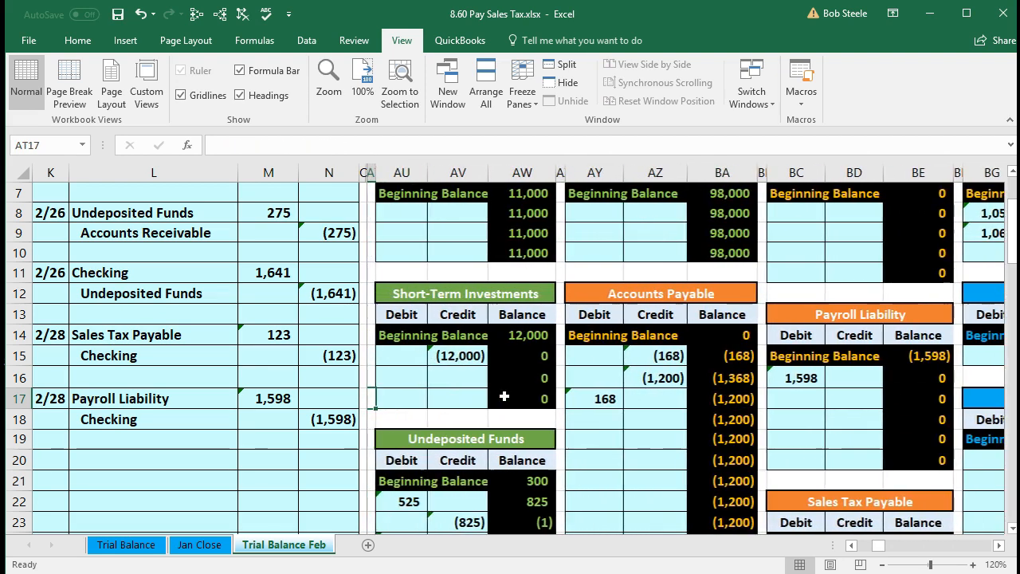
pyautogui.press('Left')
pyautogui.press('Left')
pyautogui.press('Left')
pyautogui.press('Left')
pyautogui.press('Left')
pyautogui.press('Left')
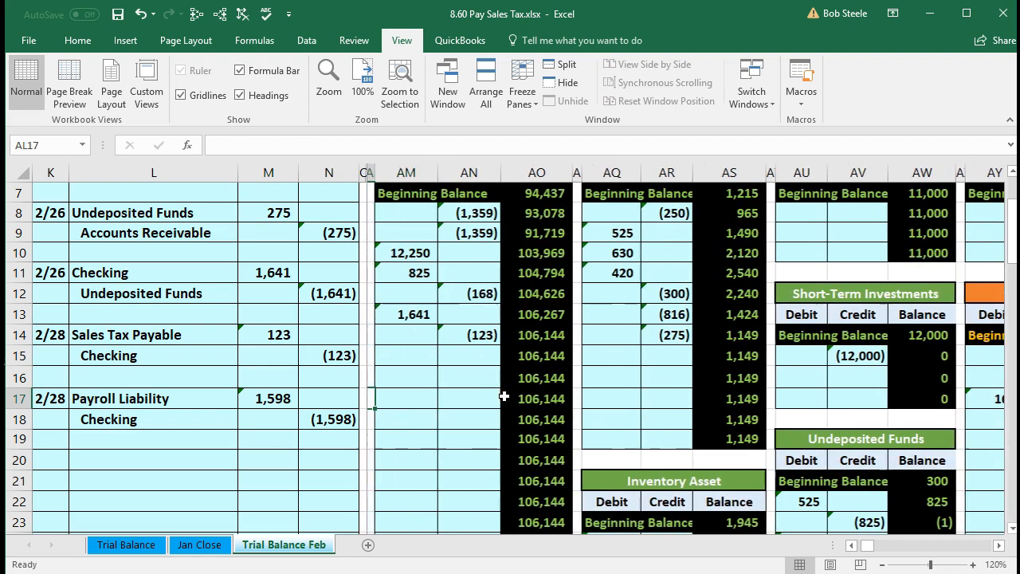
pyautogui.hotkey('ctrl', 'c')
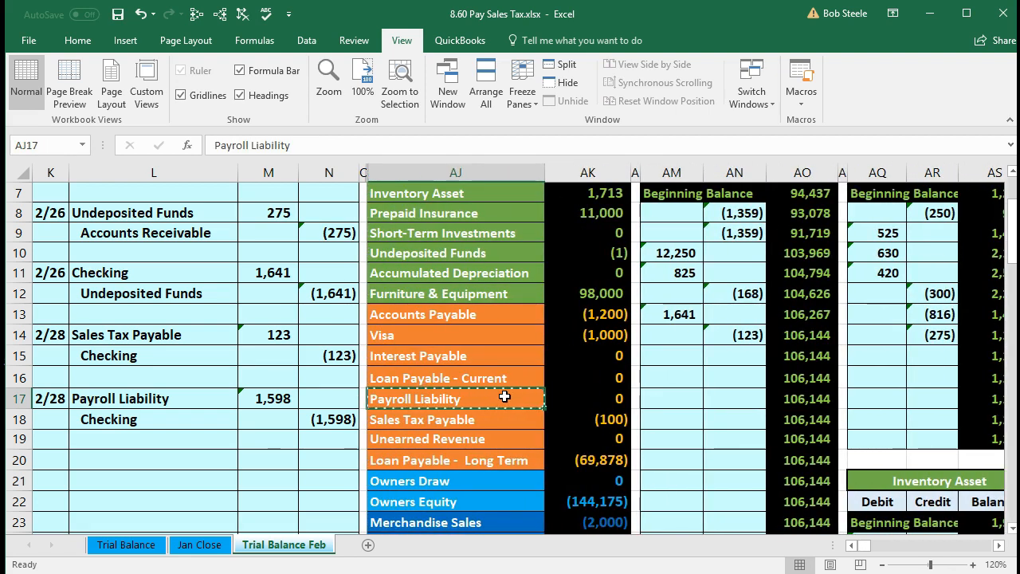
pyautogui.click(603, 398)
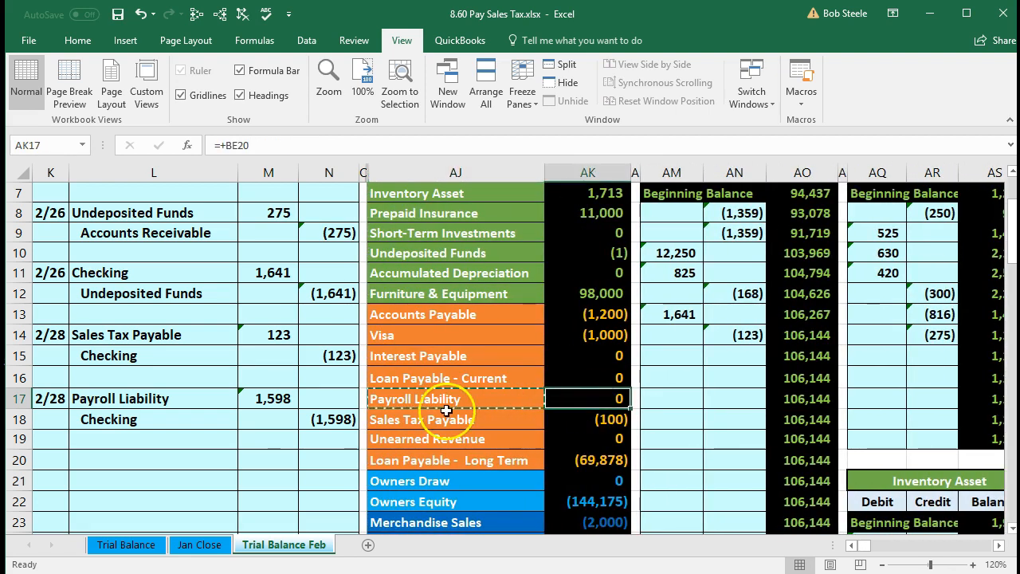
pyautogui.moveTo(203, 416); pyautogui.dragTo(317, 426)
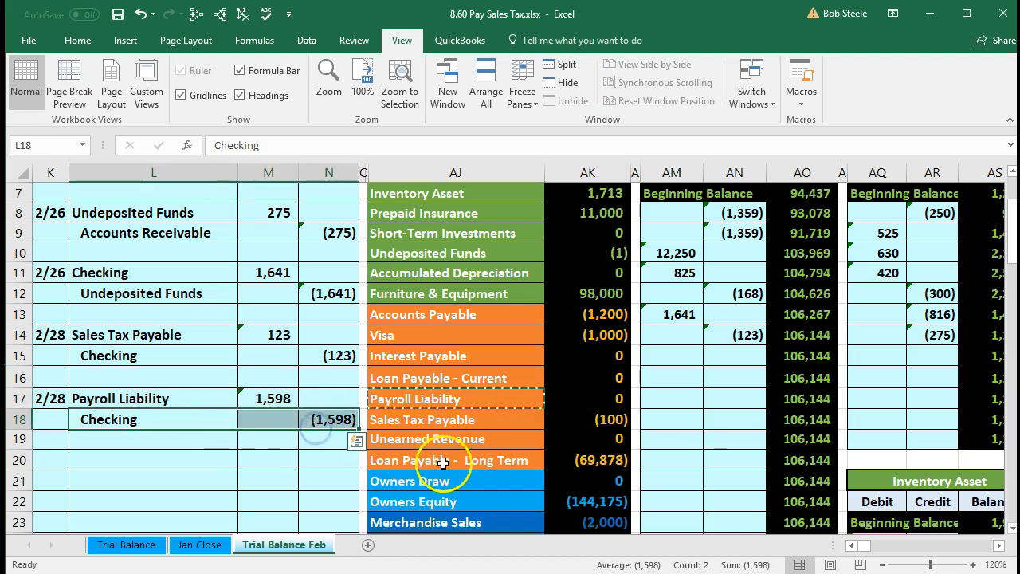
pyautogui.scroll(-6, 431, 462)
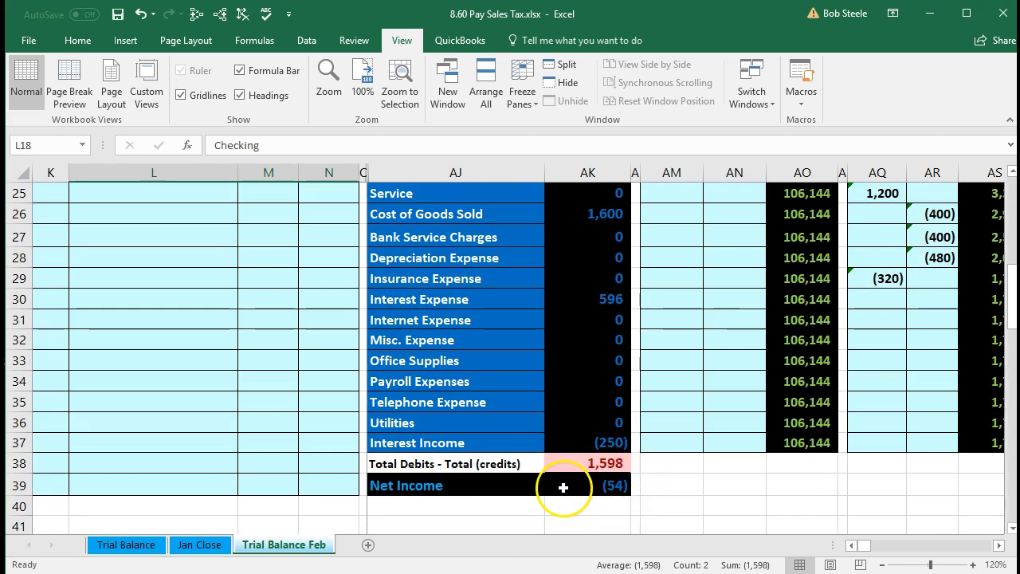
# - Post the payroll payment's credit to the Checking ledger by entering the formula =N18 in cell AN15
pyautogui.scroll(4, 485, 490)
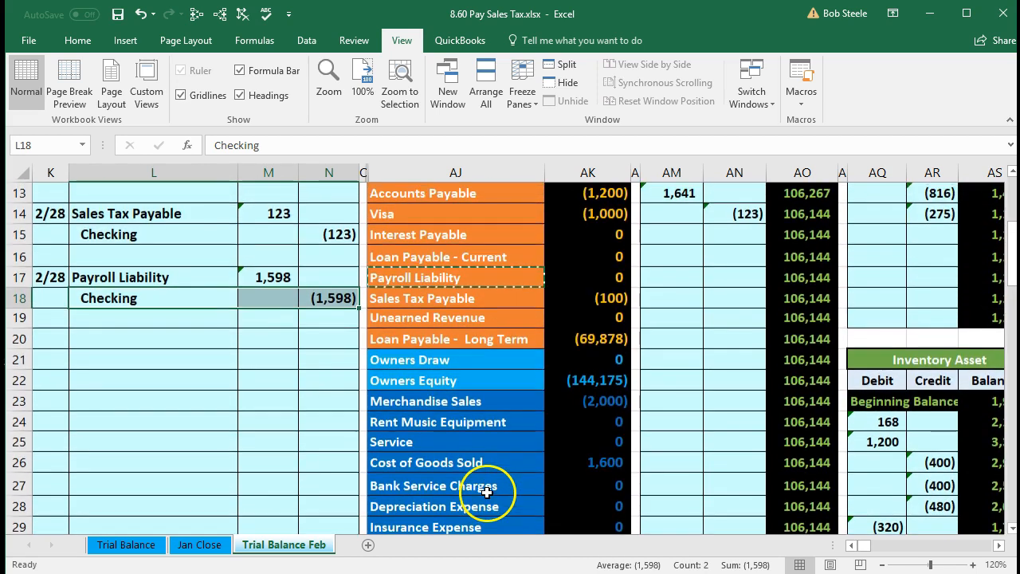
pyautogui.scroll(1, 483, 492)
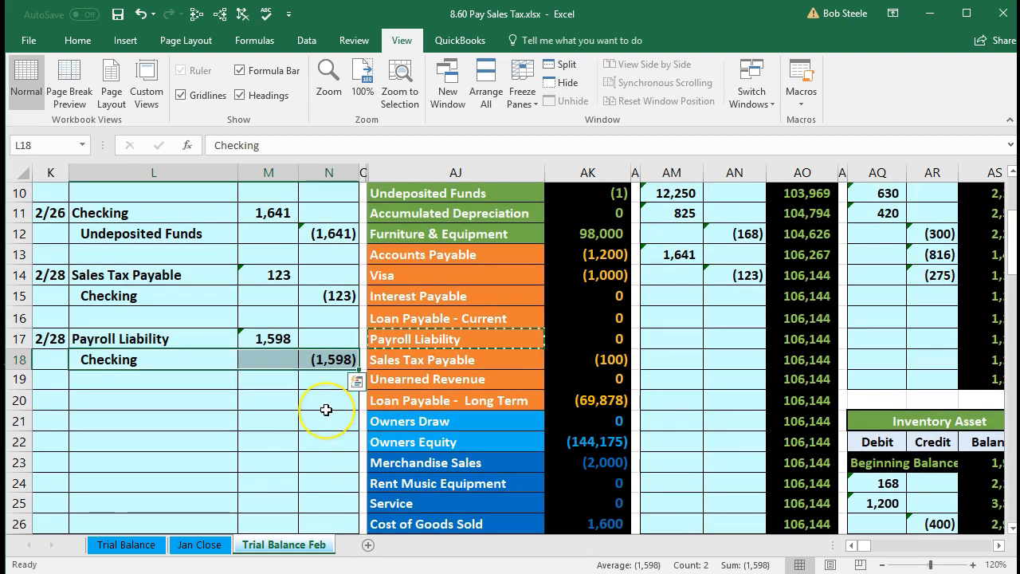
pyautogui.scroll(2, 279, 399)
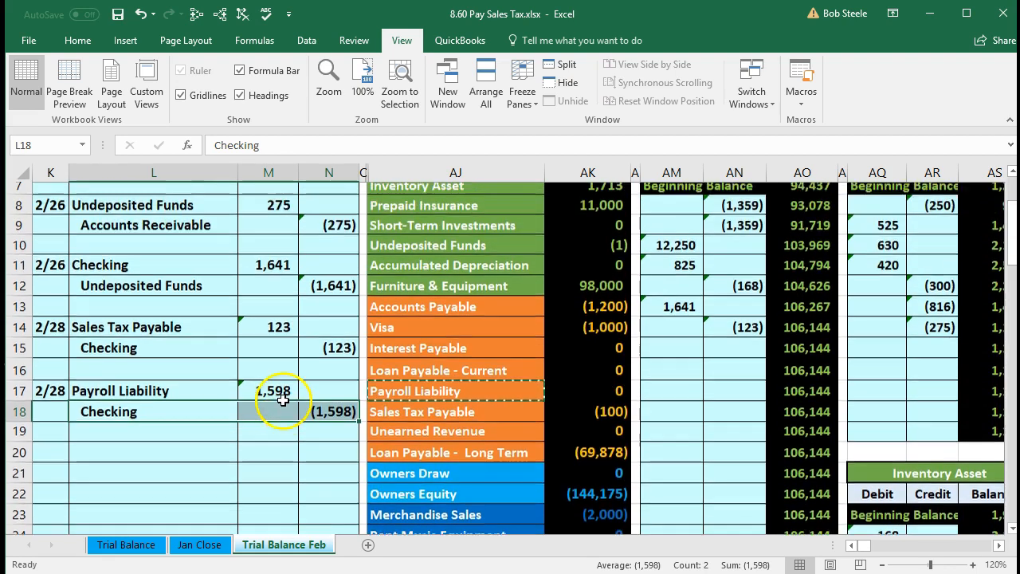
pyautogui.moveTo(395, 221); pyautogui.dragTo(560, 224)
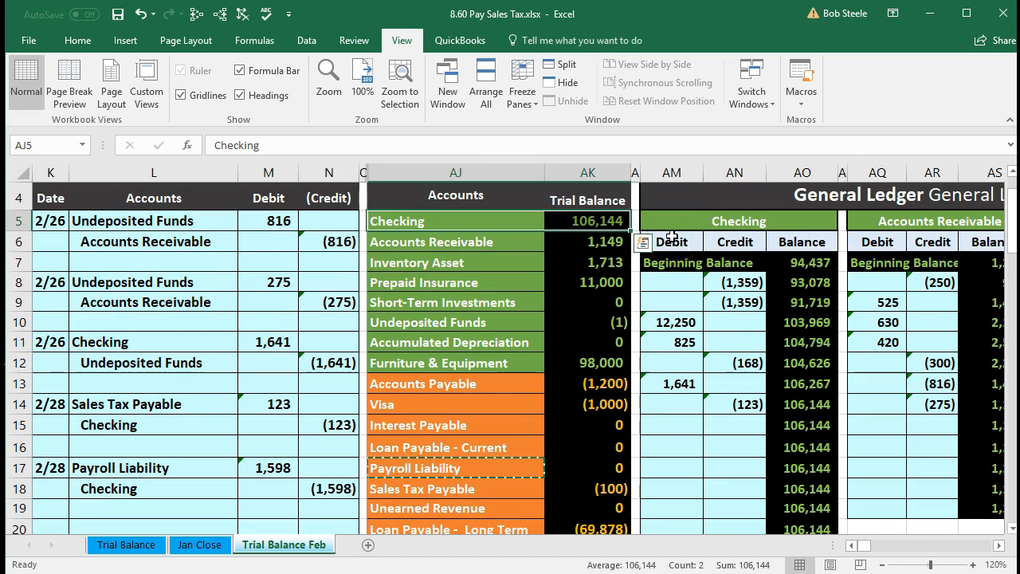
pyautogui.click(725, 424)
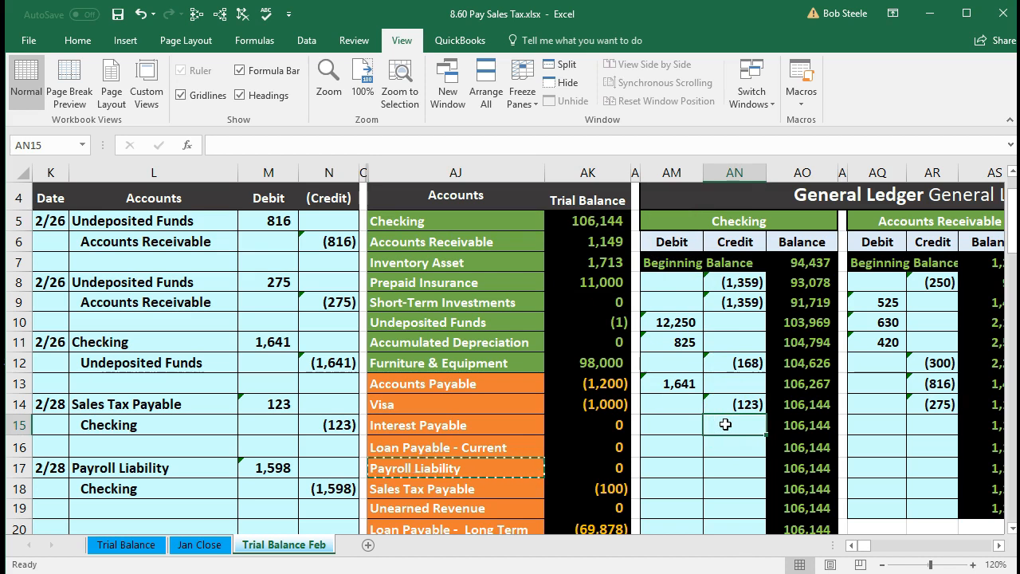
pyautogui.scroll(-1, 726, 425)
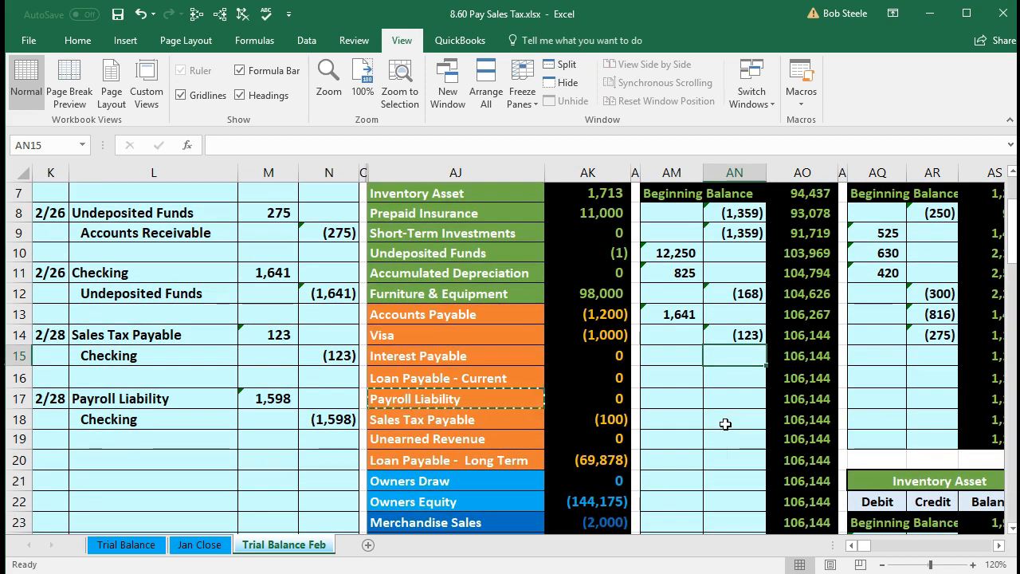
pyautogui.write('=')
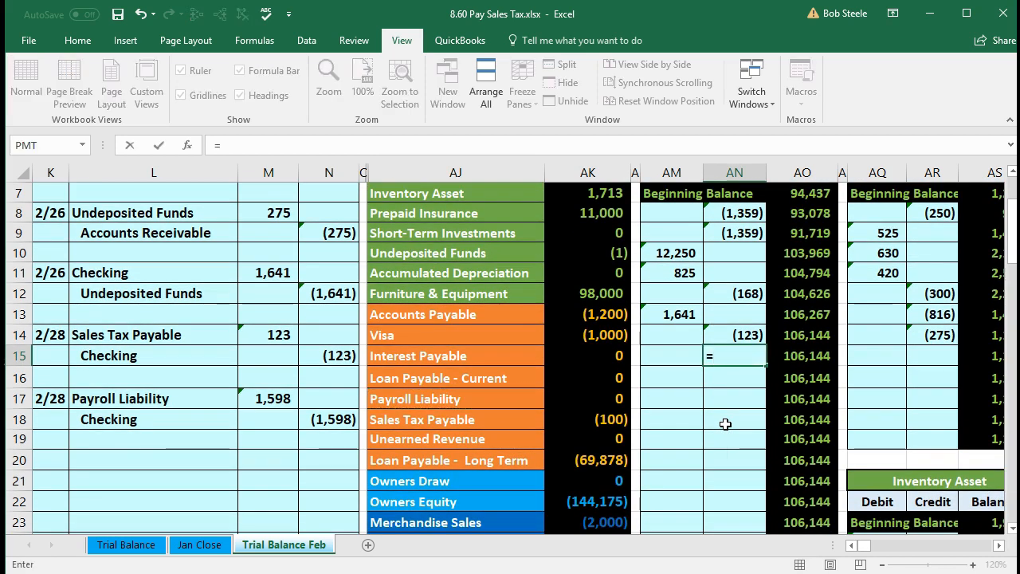
pyautogui.click(329, 420)
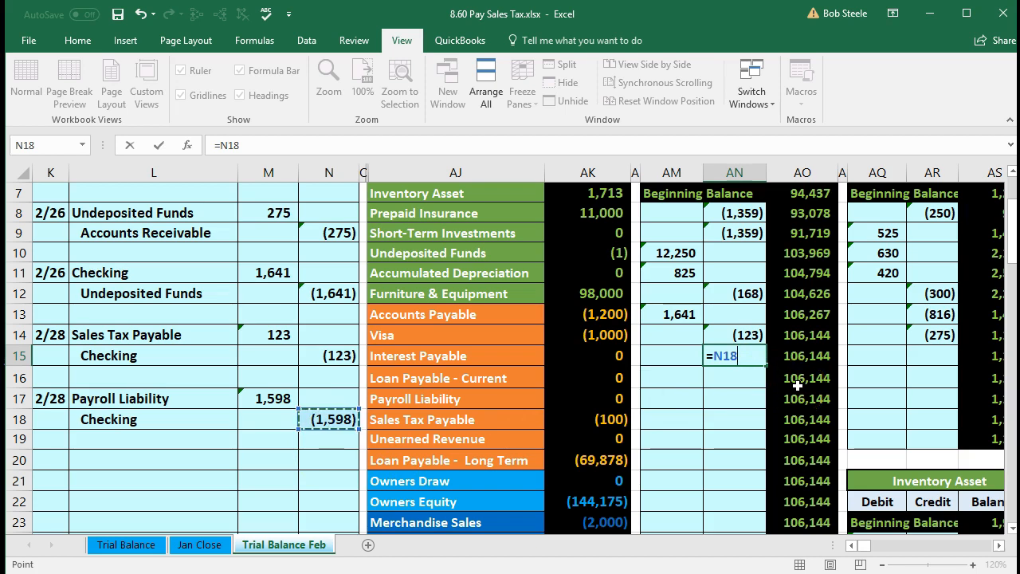
pyautogui.press('Return')
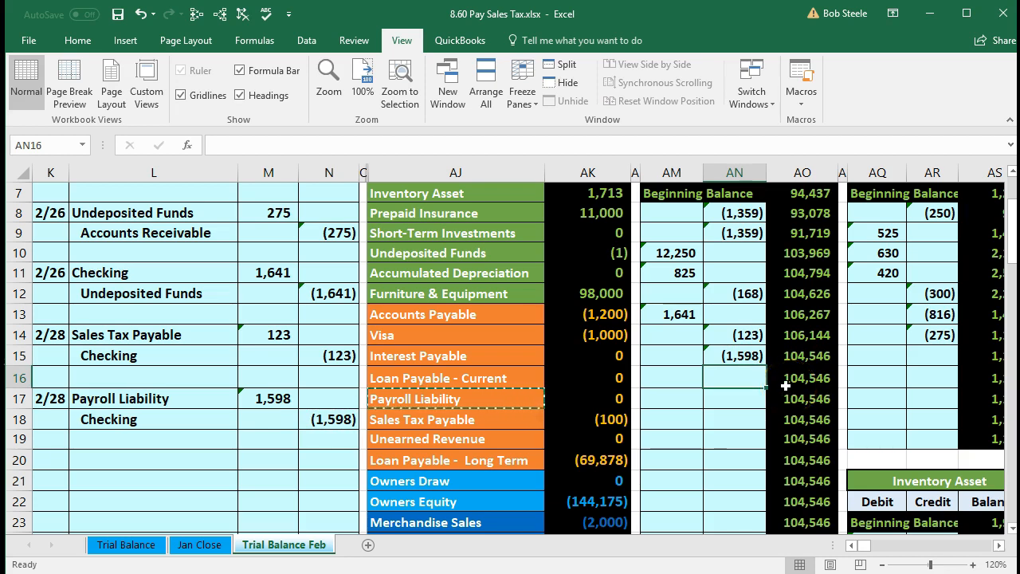
# - Check the Checking balance in the ledger and trial balance, and whether total debits equal total credits in AK38
pyautogui.click(789, 357)
pyautogui.scroll(1, 663, 313)
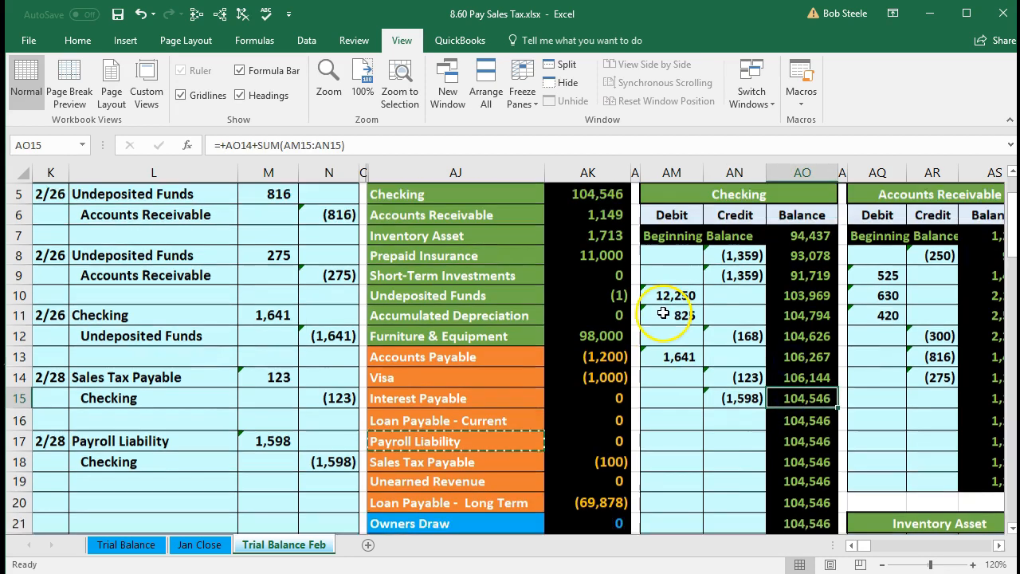
pyautogui.scroll(1, 663, 313)
pyautogui.click(587, 223)
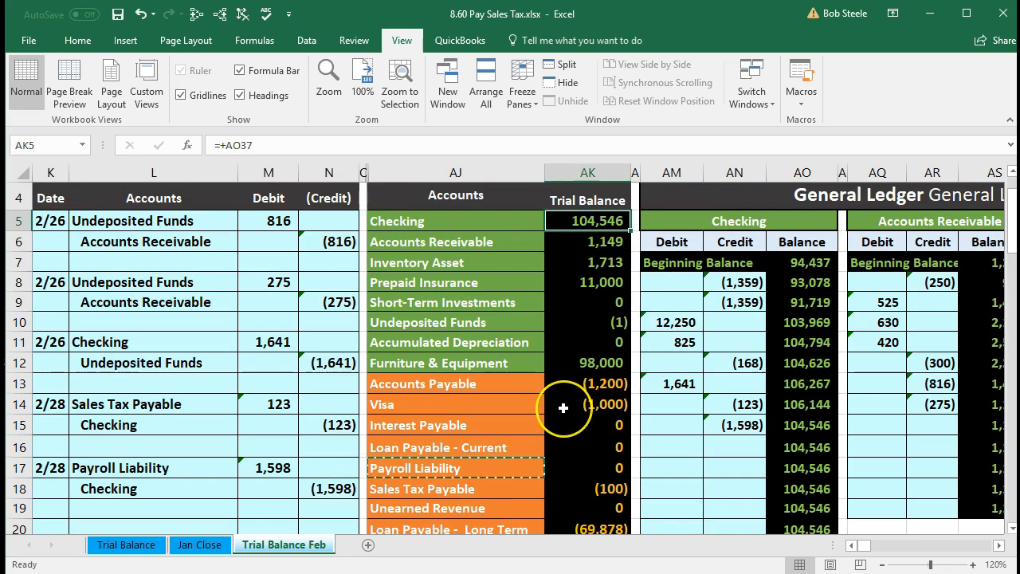
pyautogui.scroll(-7, 563, 408)
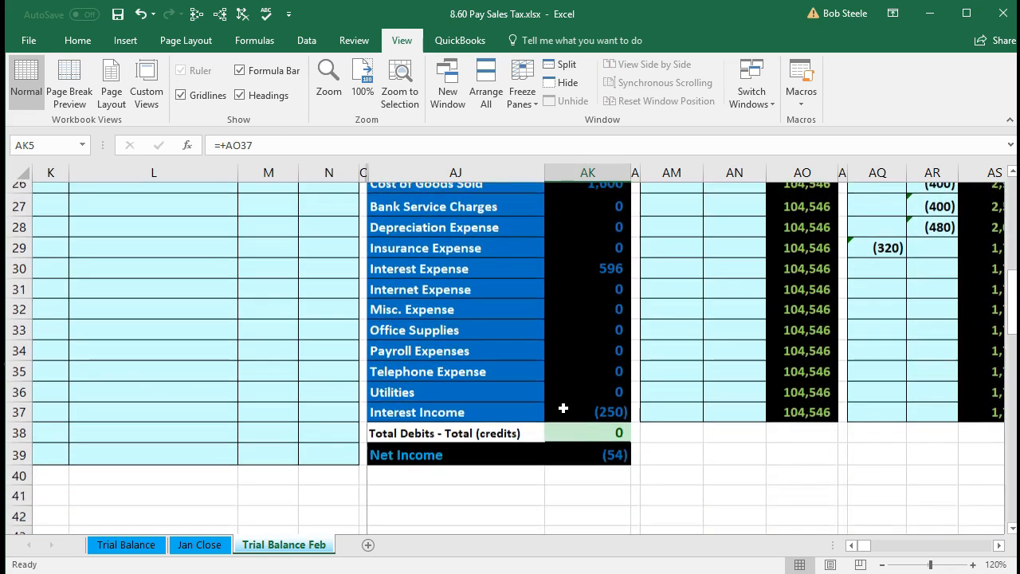
pyautogui.scroll(-1, 563, 408)
pyautogui.click(561, 398)
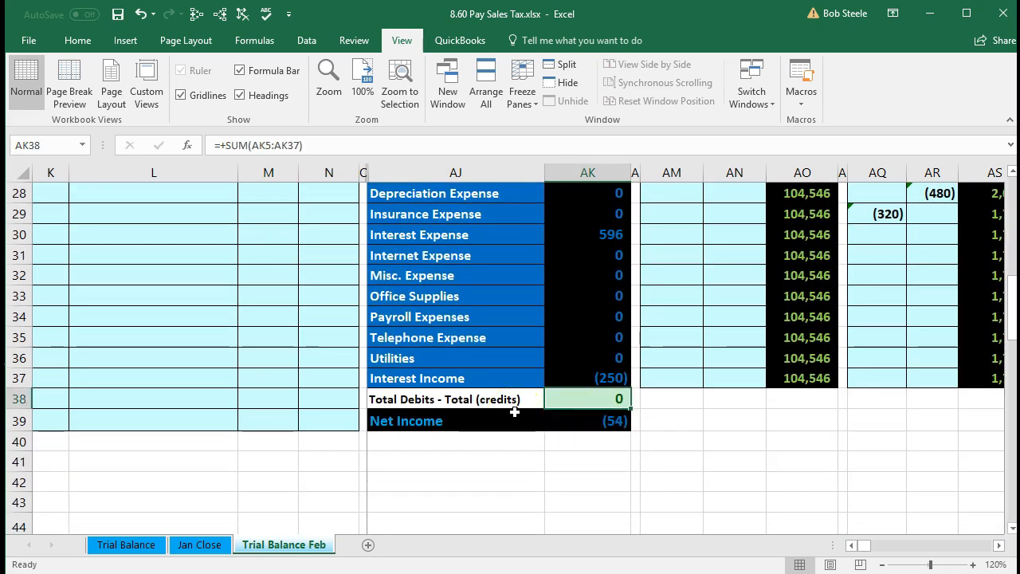
# - Examine the Net Income, Payroll Expenses and Payroll Liability amounts in the trial balance
pyautogui.click(568, 419)
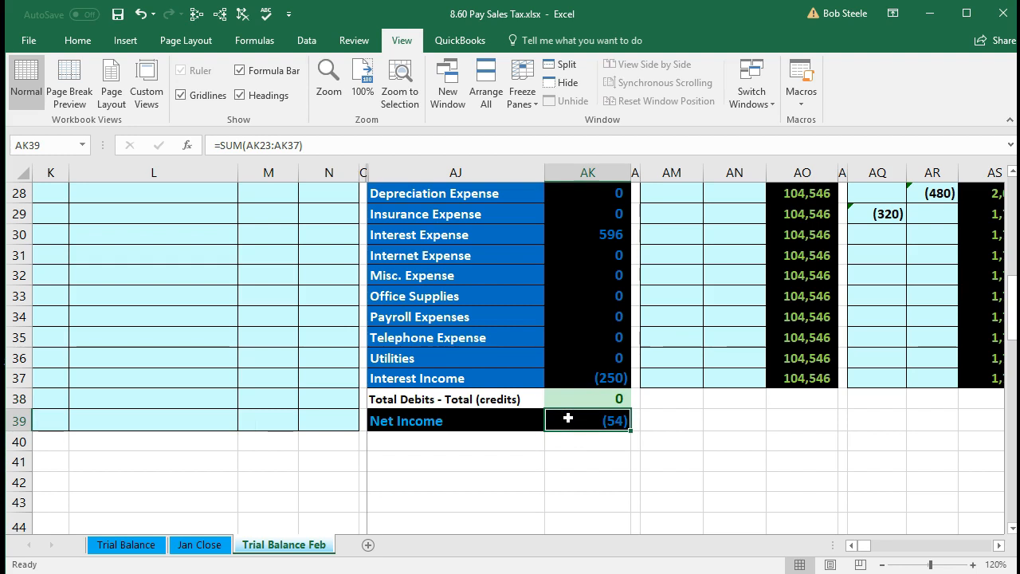
pyautogui.scroll(7, 568, 418)
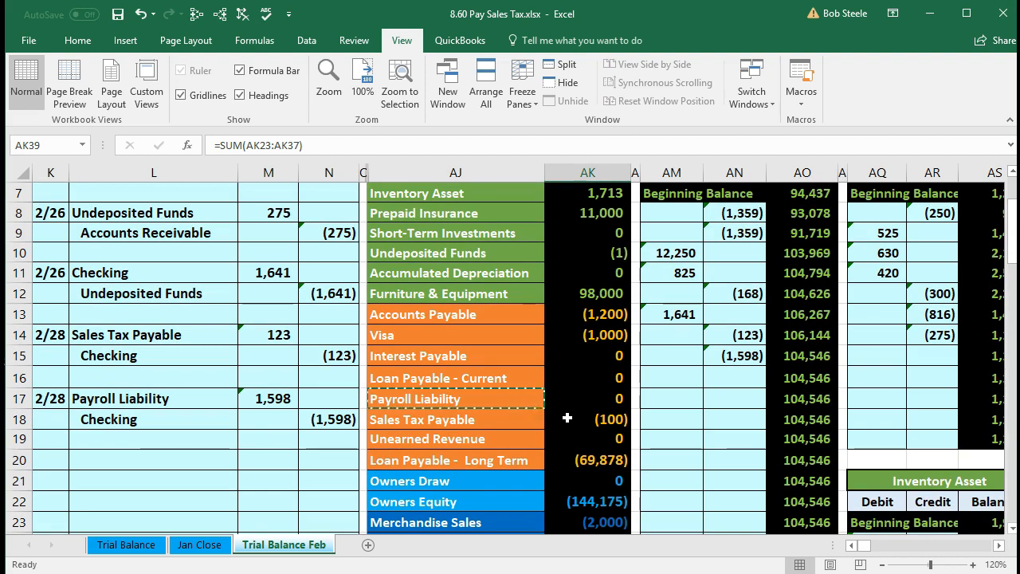
pyautogui.scroll(2, 568, 417)
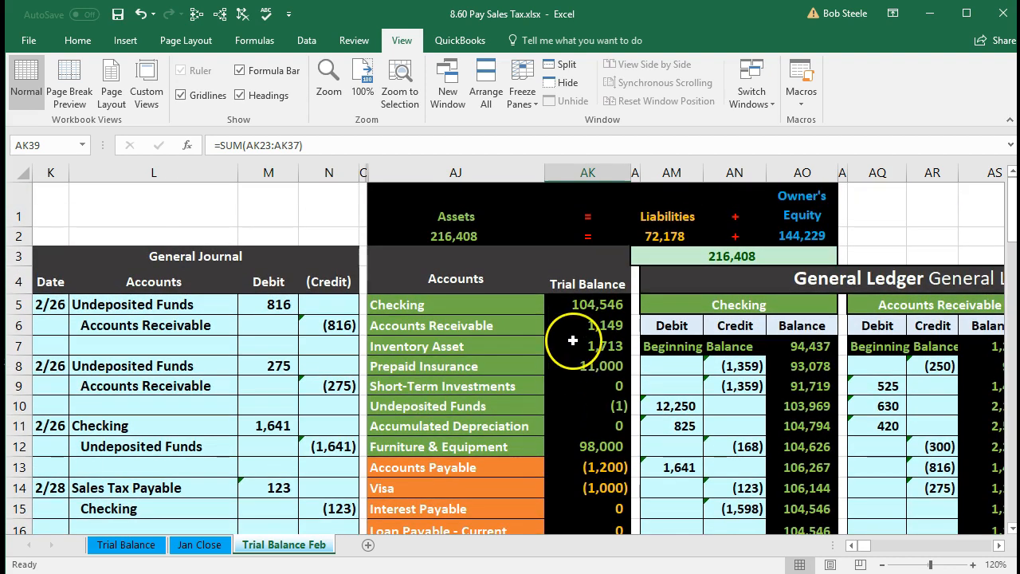
pyautogui.scroll(-1, 573, 328)
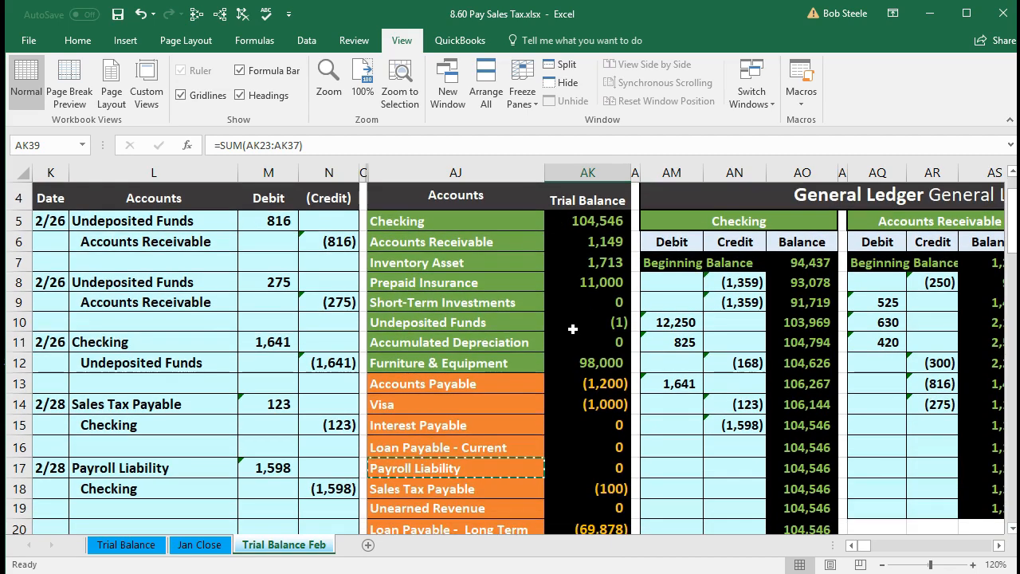
pyautogui.scroll(-2, 572, 328)
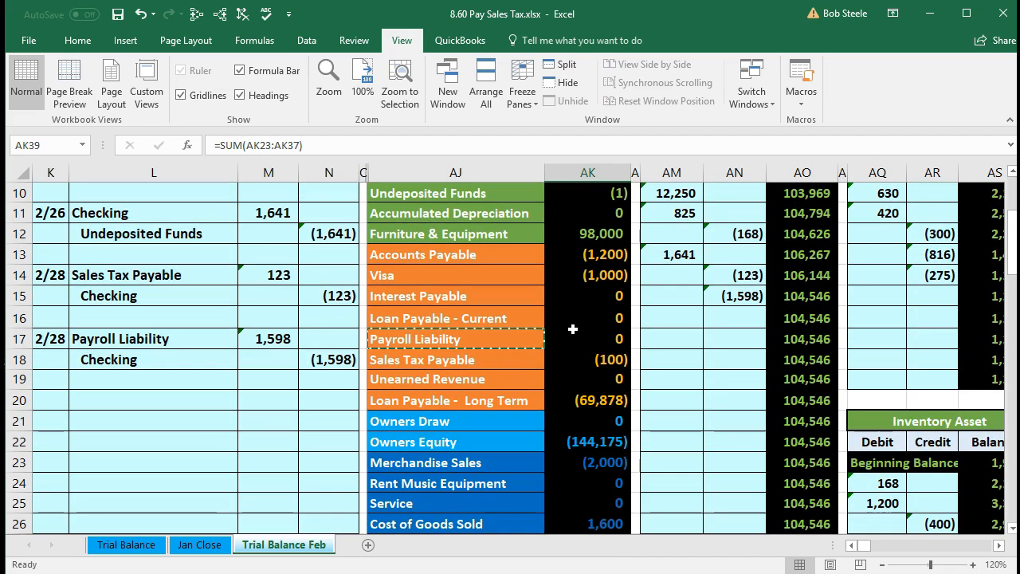
pyautogui.scroll(-3, 572, 328)
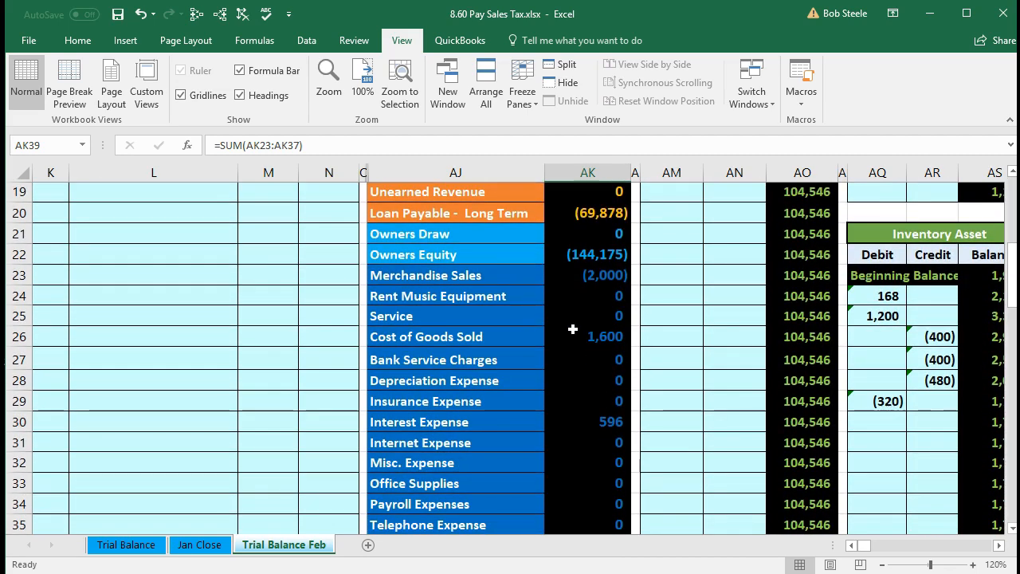
pyautogui.scroll(-1, 572, 328)
pyautogui.click(498, 450)
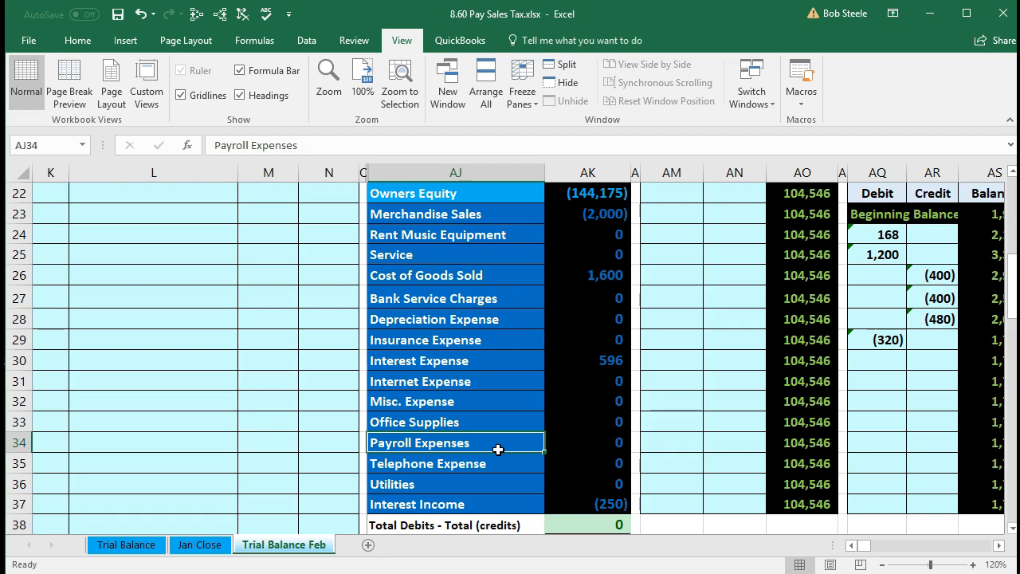
pyautogui.scroll(4, 498, 449)
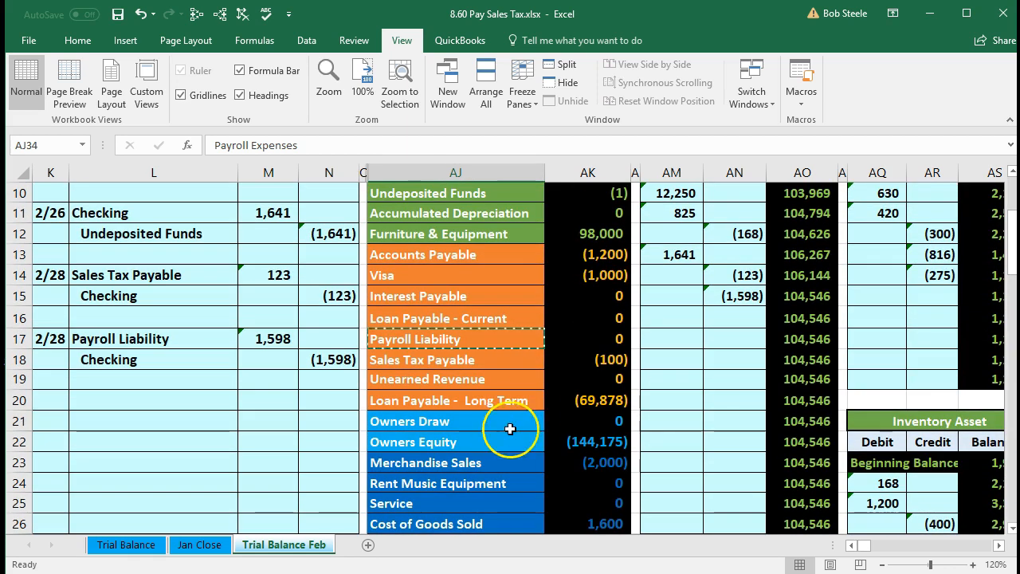
pyautogui.click(566, 339)
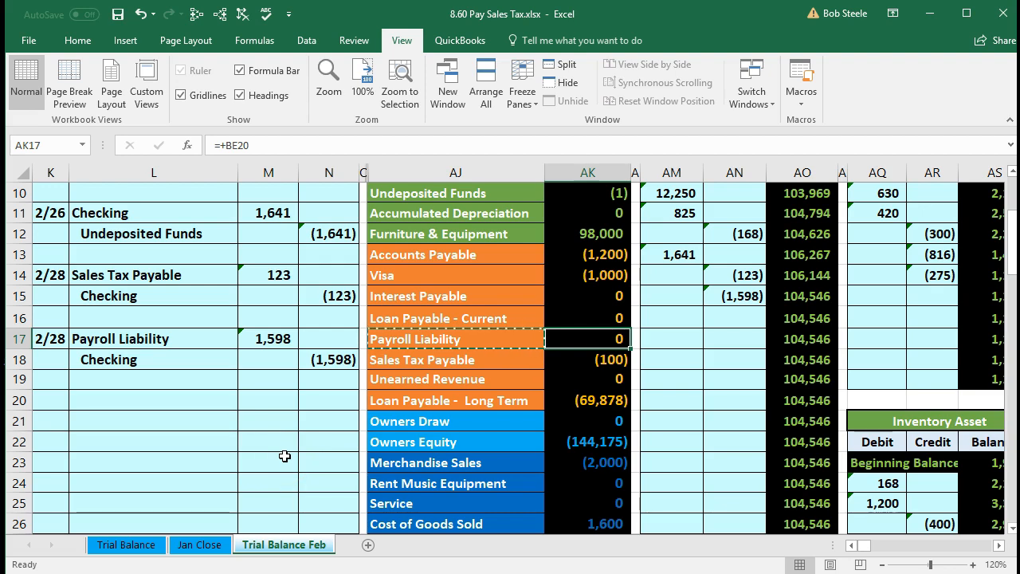
# - Unfreeze the panes of the Trial Balance Feb worksheet
pyautogui.scroll(3, 285, 456)
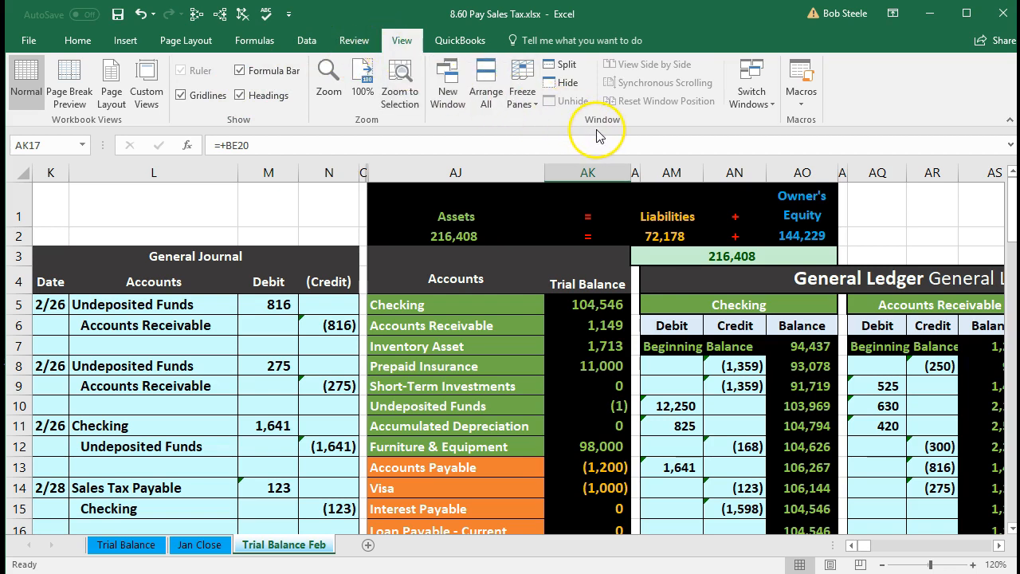
pyautogui.click(528, 107)
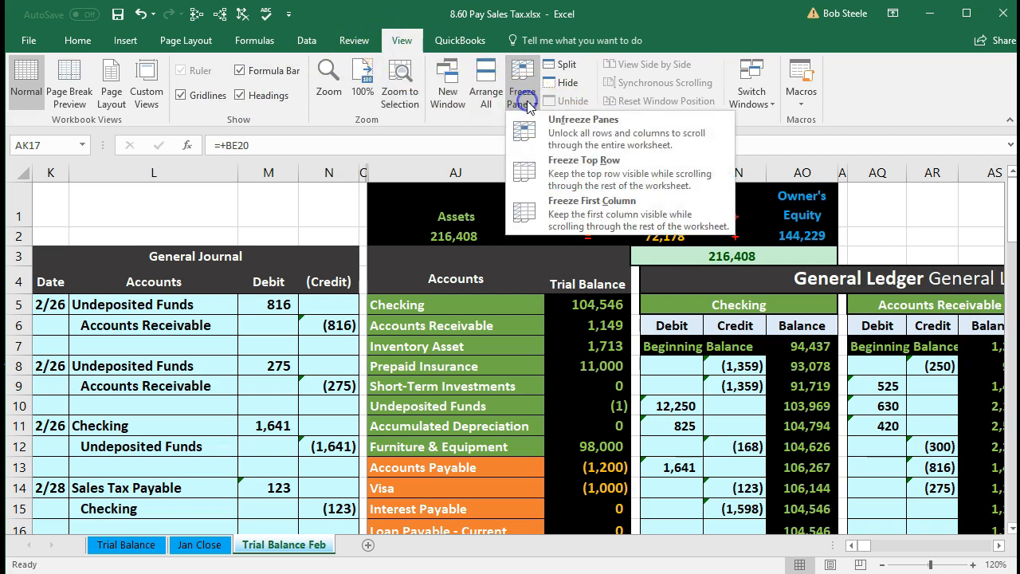
pyautogui.click(562, 136)
pyautogui.click(421, 325)
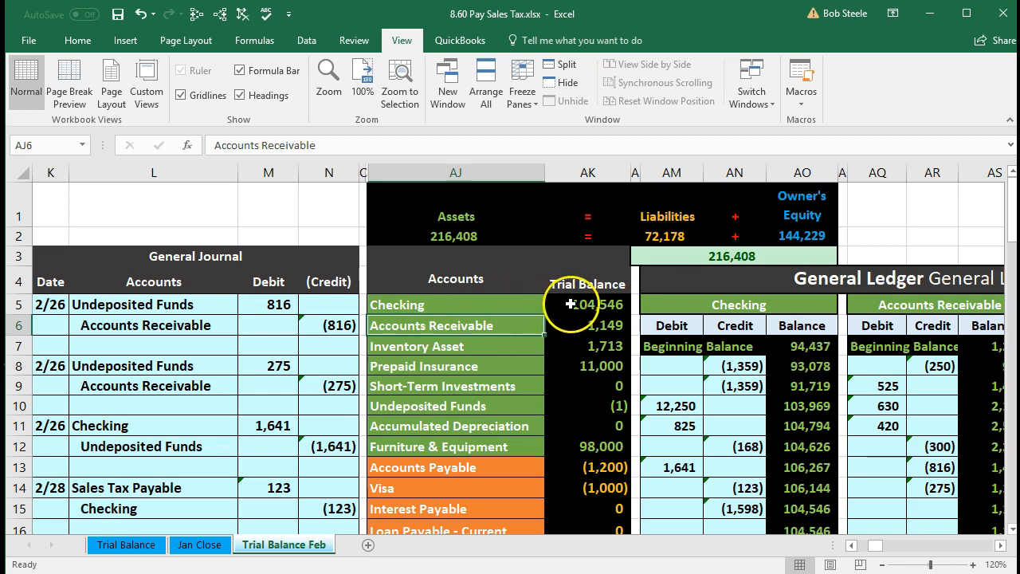
# - Trace the dependents of the trial balance amounts for Checking in AK5 and Payroll Liability in AK17
pyautogui.click(571, 304)
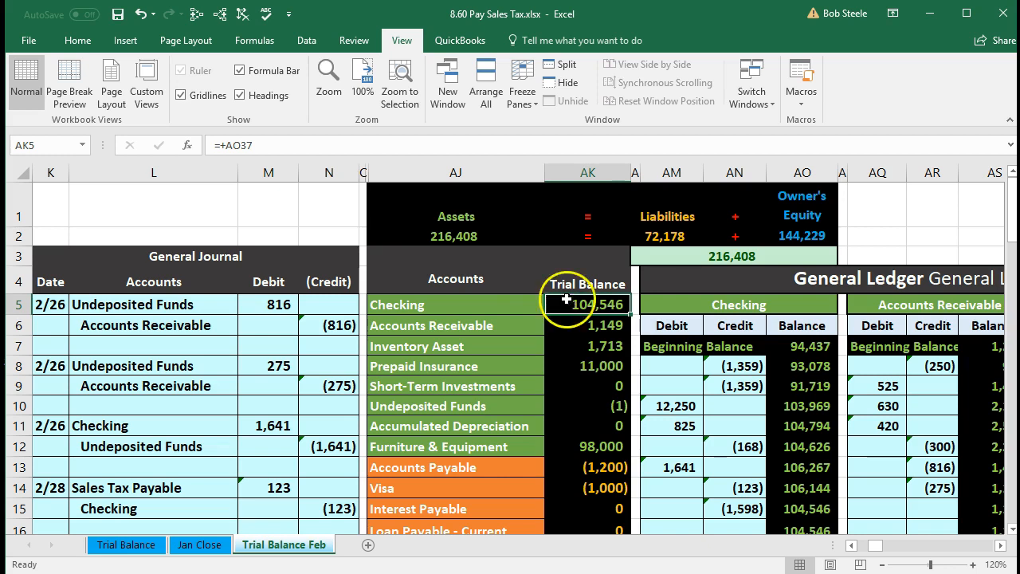
pyautogui.click(220, 17)
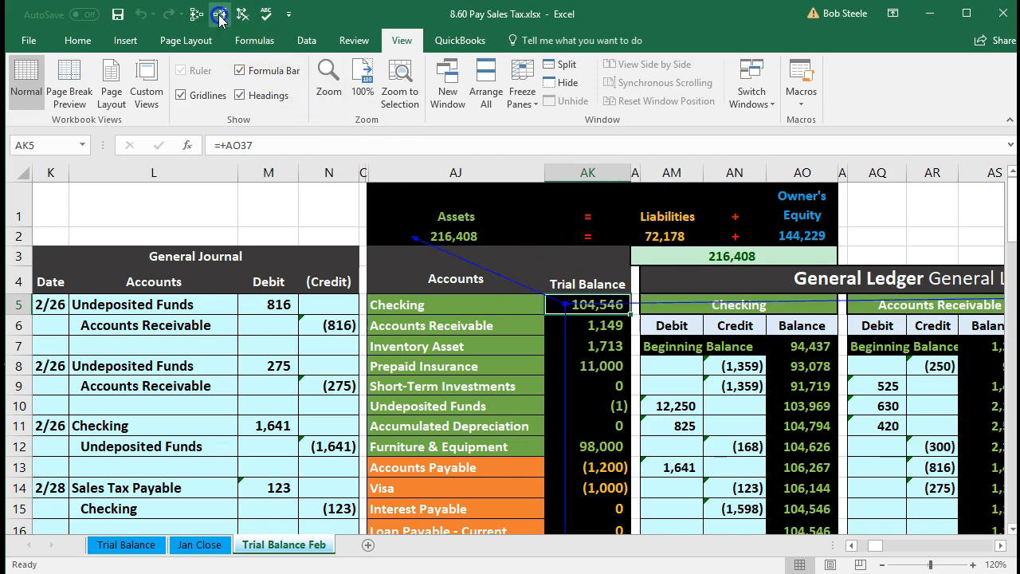
pyautogui.scroll(-2, 449, 479)
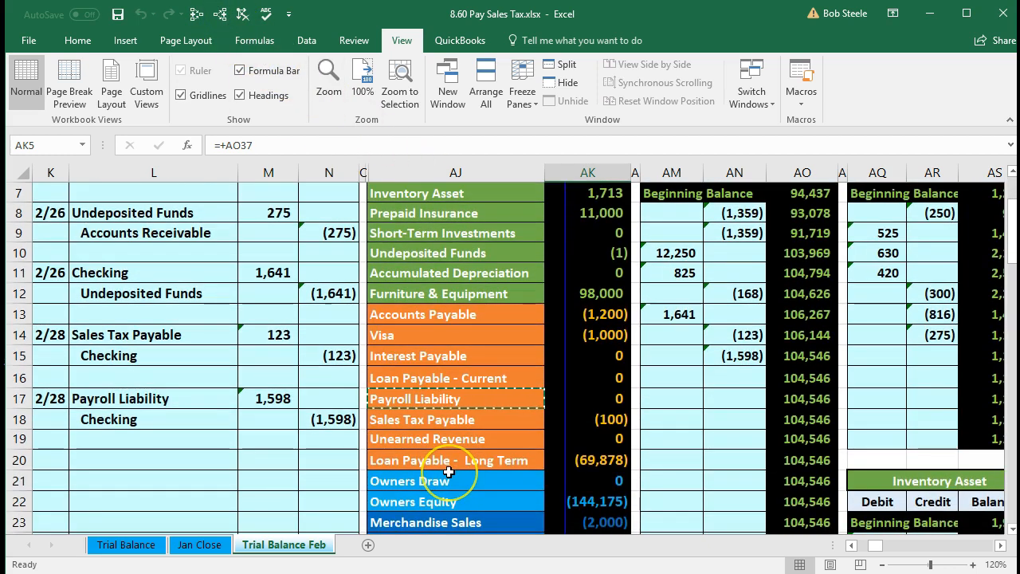
pyautogui.click(587, 398)
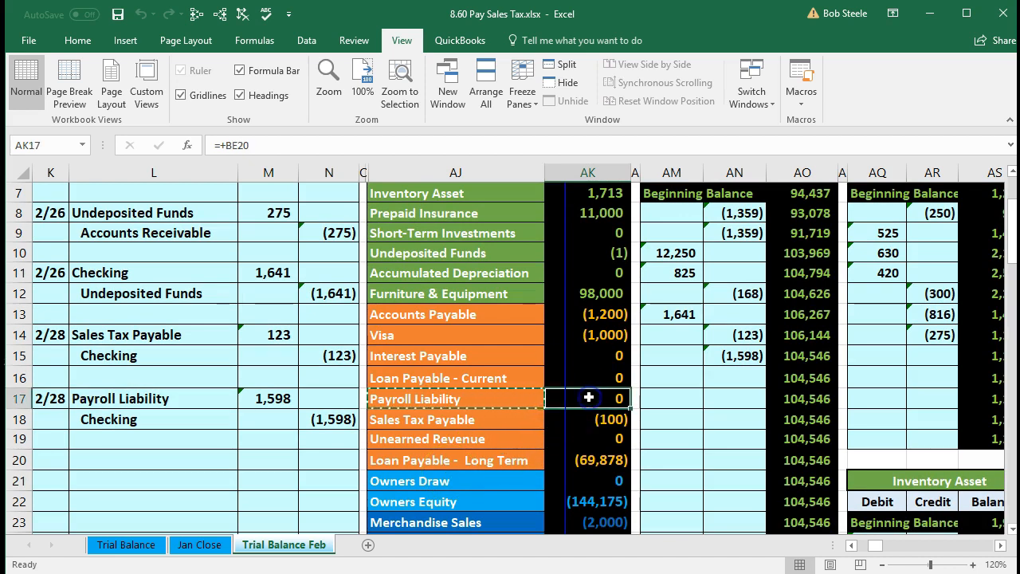
pyautogui.click(220, 18)
pyautogui.scroll(1, 428, 355)
pyautogui.scroll(1, 429, 355)
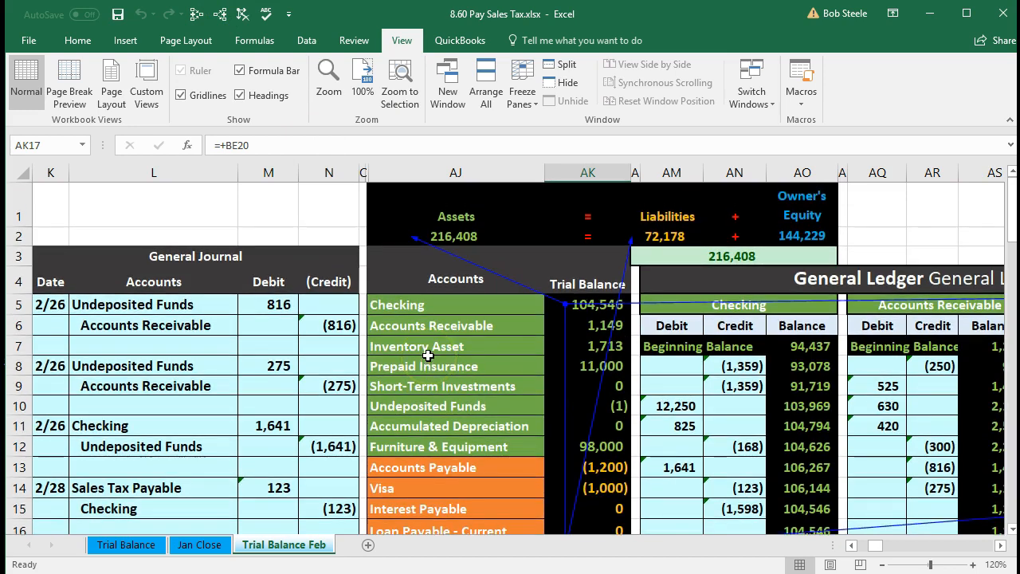
# - Follow the dependent arrows to the Balance Sheet and inspect the formulas for Cash and Payroll Liability
pyautogui.click(675, 349)
pyautogui.press('Right')
pyautogui.press('Right')
pyautogui.press('Right')
pyautogui.press('Right')
pyautogui.press('Right')
pyautogui.press('Right')
pyautogui.press('Right')
pyautogui.press('Right')
pyautogui.press('Right')
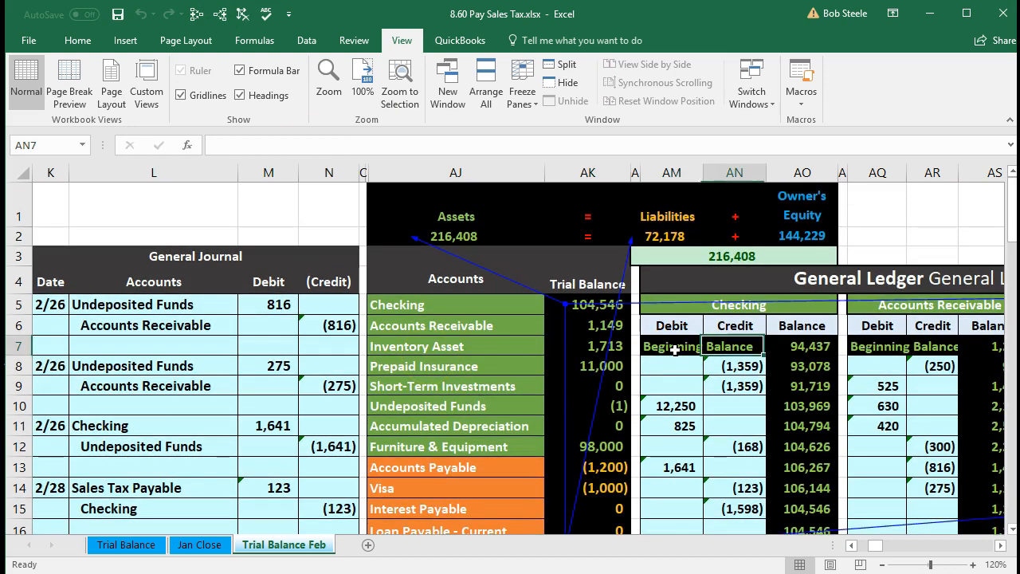
pyautogui.press('Right')
pyautogui.press('Right')
pyautogui.press('Right')
pyautogui.press('Right')
pyautogui.press('Right')
pyautogui.press('Right')
pyautogui.press('Right')
pyautogui.press('Right')
pyautogui.press('Right')
pyautogui.press('Right')
pyautogui.press('Right')
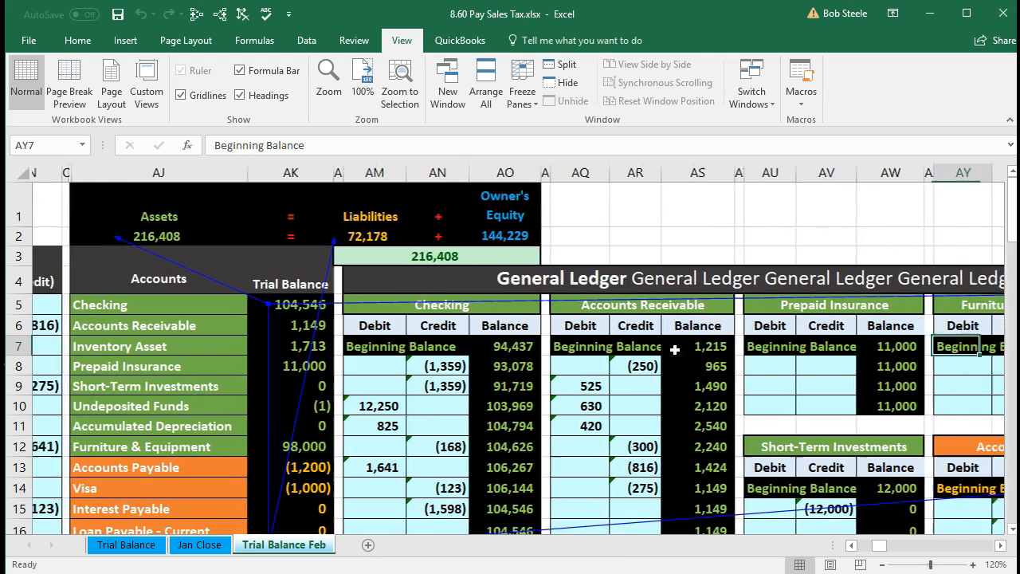
pyautogui.press('Right')
pyautogui.press('Right')
pyautogui.press('Right')
pyautogui.press('Right')
pyautogui.press('Right')
pyautogui.press('Right')
pyautogui.press('Right')
pyautogui.press('Right')
pyautogui.press('Right')
pyautogui.press('Right')
pyautogui.press('Right')
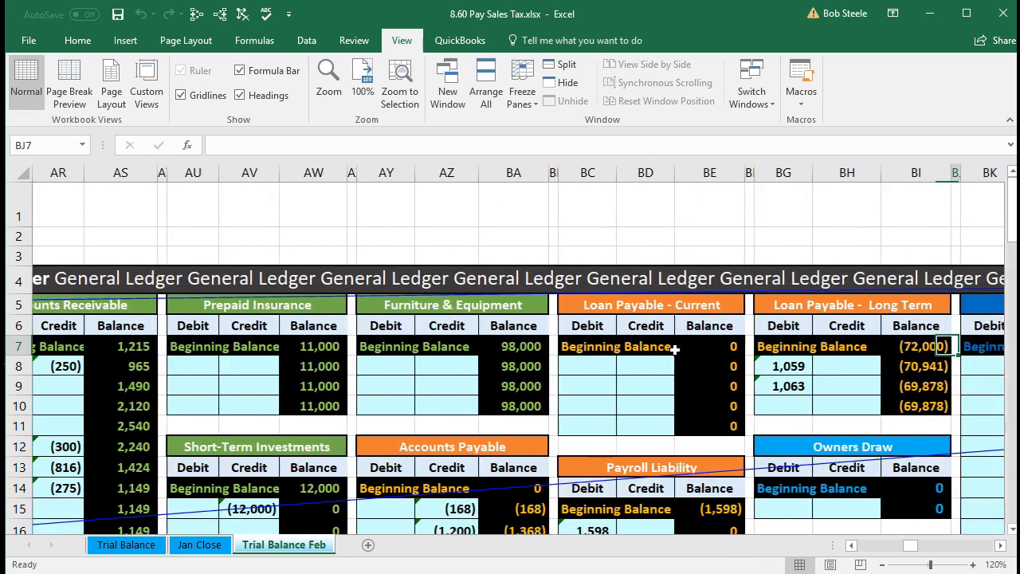
pyautogui.press('Right')
pyautogui.press('Right')
pyautogui.press('Right')
pyautogui.press('Right')
pyautogui.press('Right')
pyautogui.press('Right')
pyautogui.press('Right')
pyautogui.press('Right')
pyautogui.press('Right')
pyautogui.press('Right')
pyautogui.press('Right')
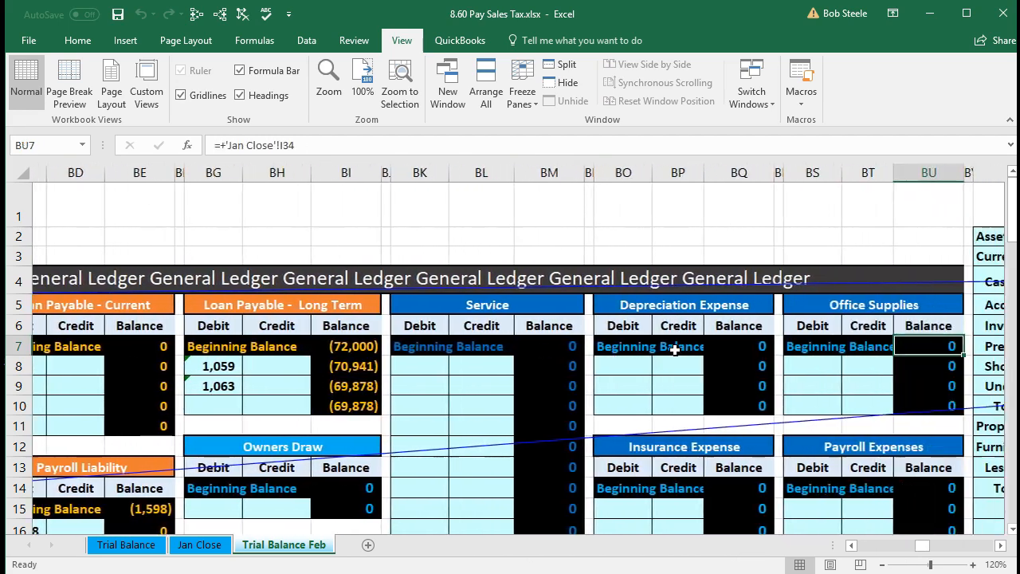
pyautogui.press('Right')
pyautogui.press('Right')
pyautogui.press('Right')
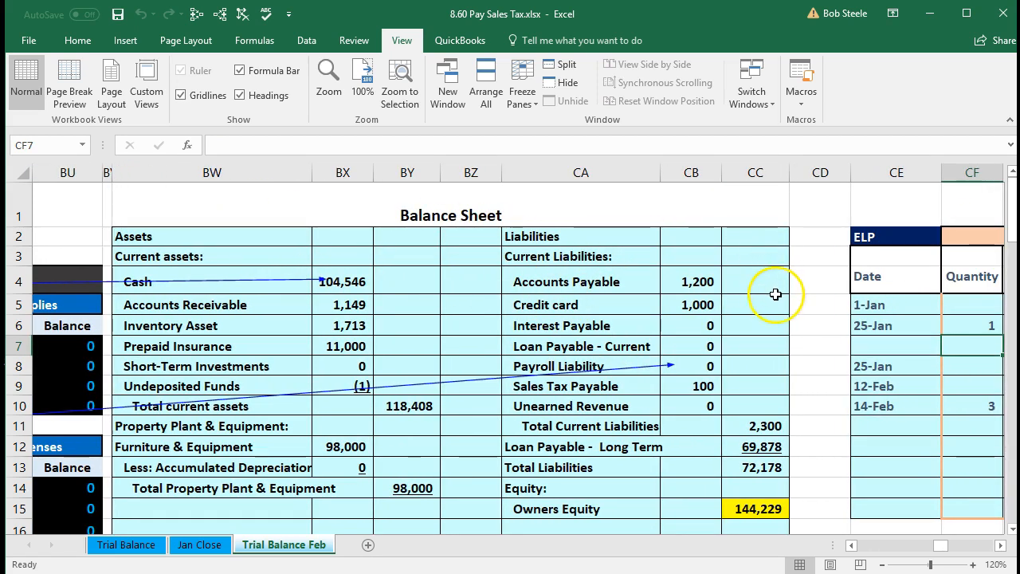
pyautogui.click(358, 281)
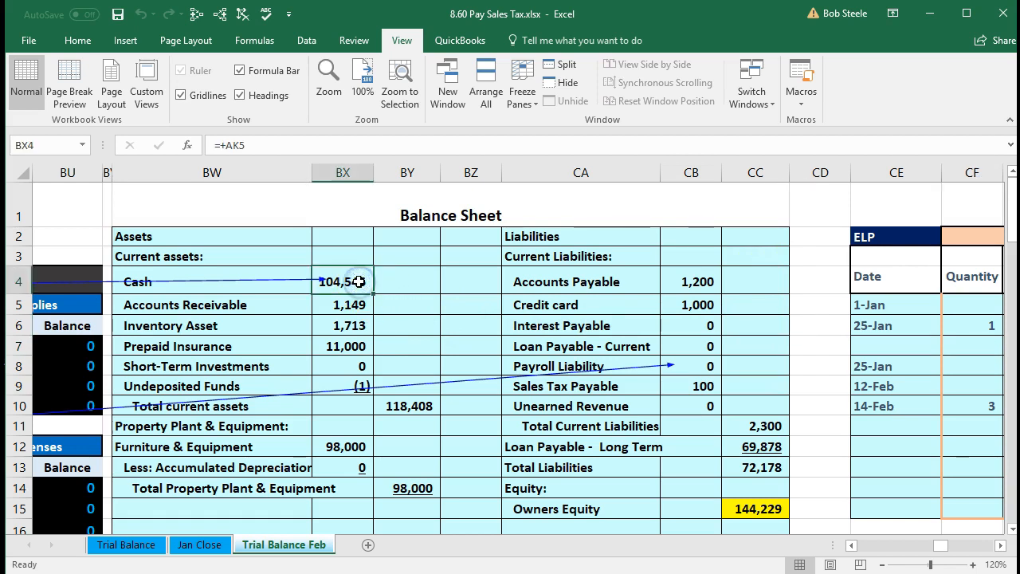
pyautogui.click(690, 366)
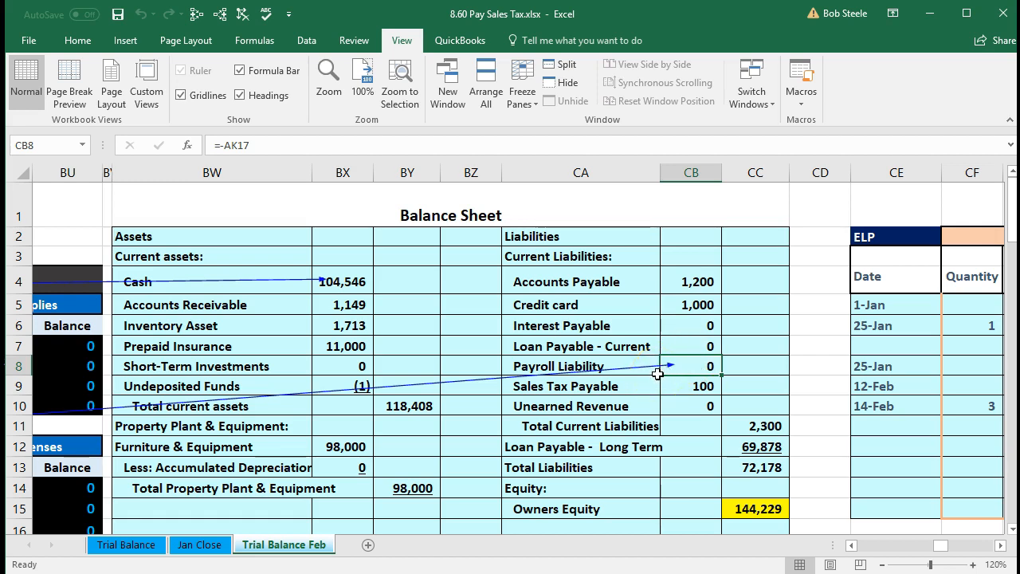
# - Compare Total Assets with Total Liabilities & Equity on the Balance Sheet
pyautogui.scroll(-1, 657, 374)
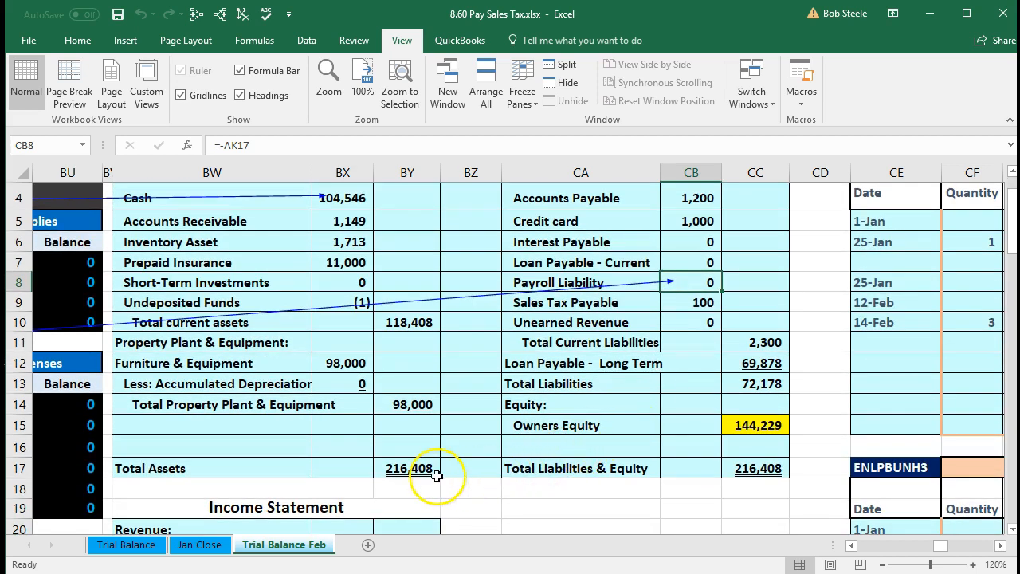
pyautogui.click(436, 475)
pyautogui.click(761, 472)
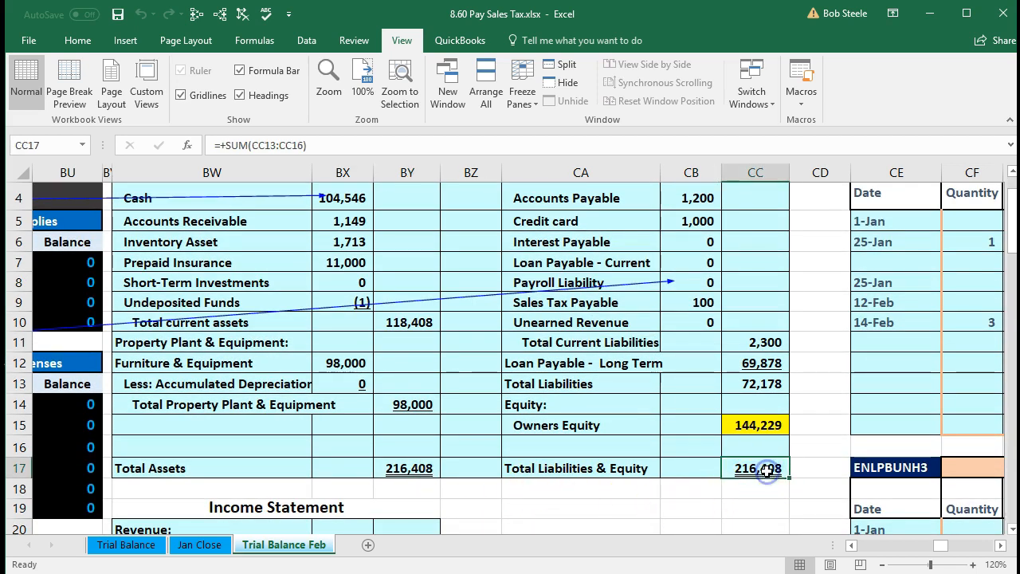
# - Check Net Income (Loss) on the Income Statement against the amount in the Statement of Owner's Equity
pyautogui.scroll(-5, 753, 501)
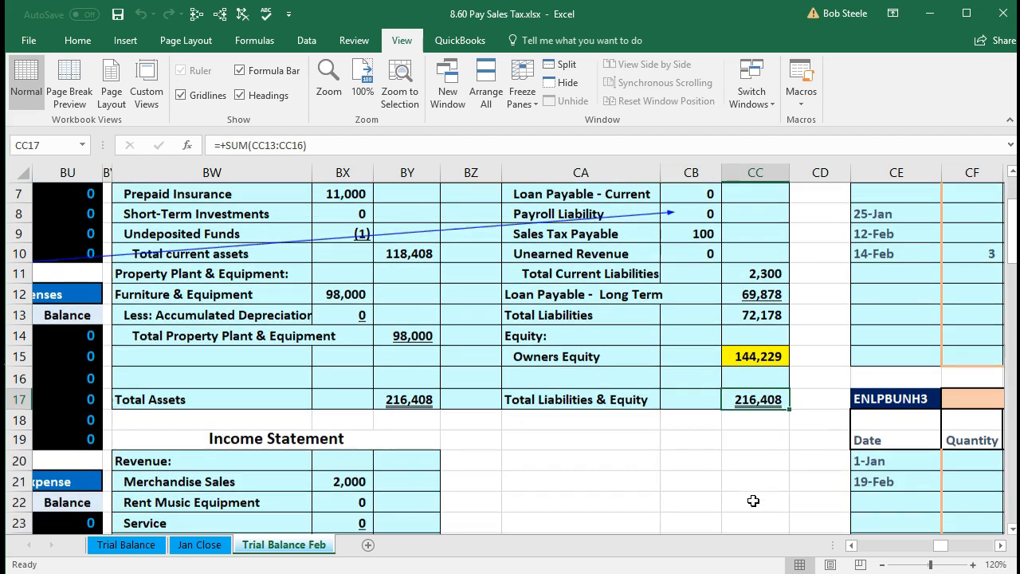
pyautogui.scroll(-3, 753, 501)
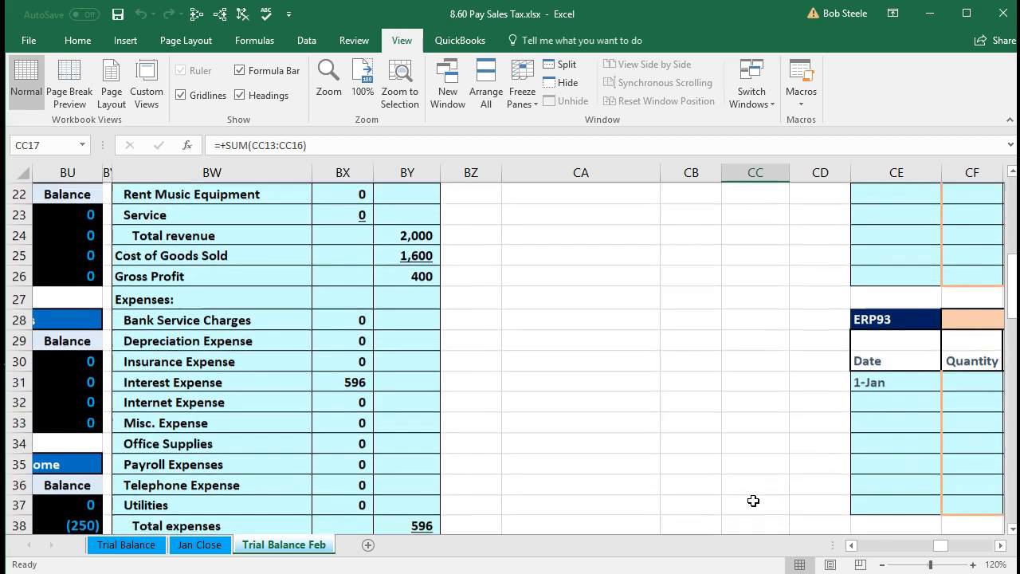
pyautogui.click(414, 484)
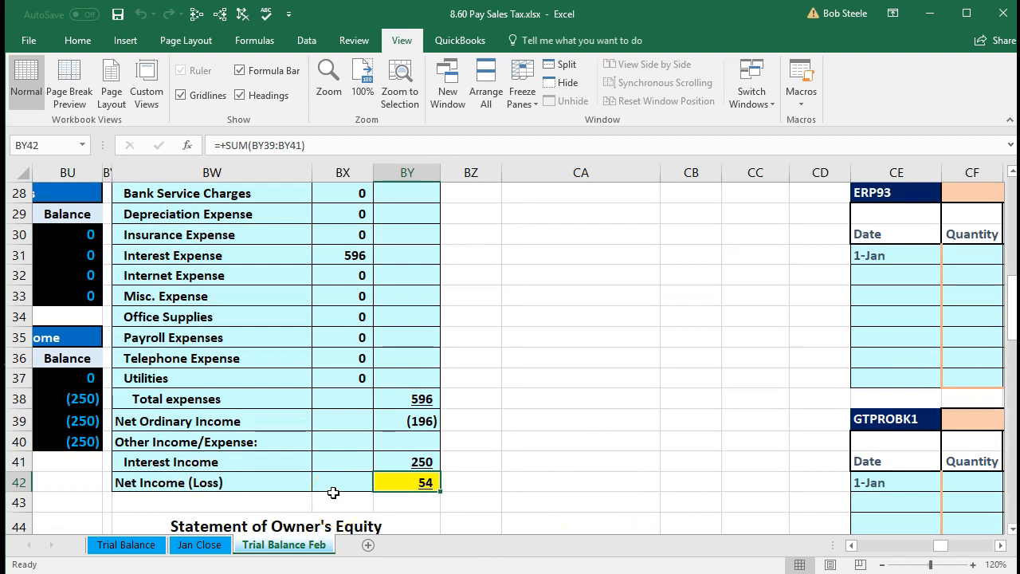
pyautogui.scroll(-3, 333, 493)
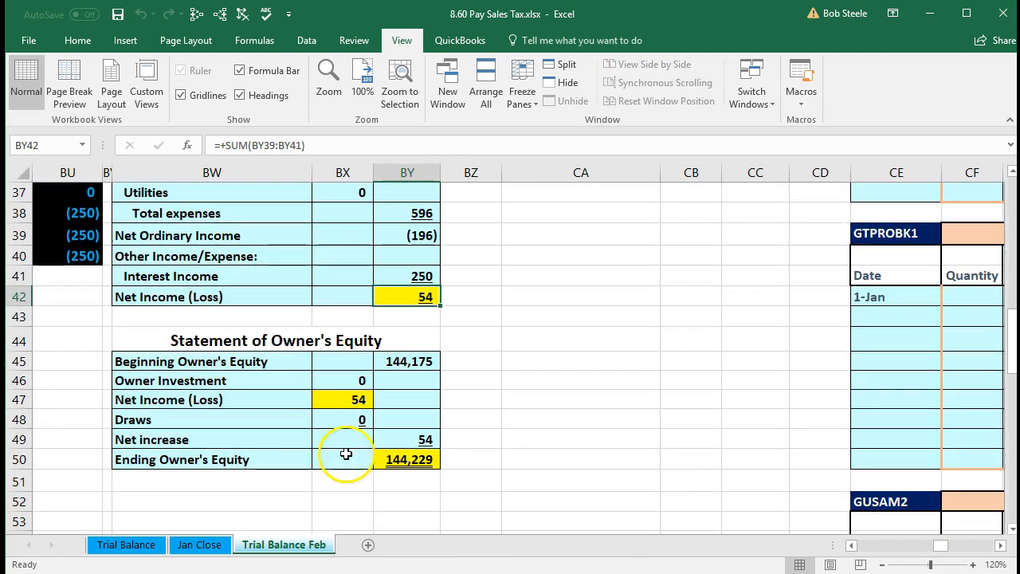
pyautogui.click(334, 404)
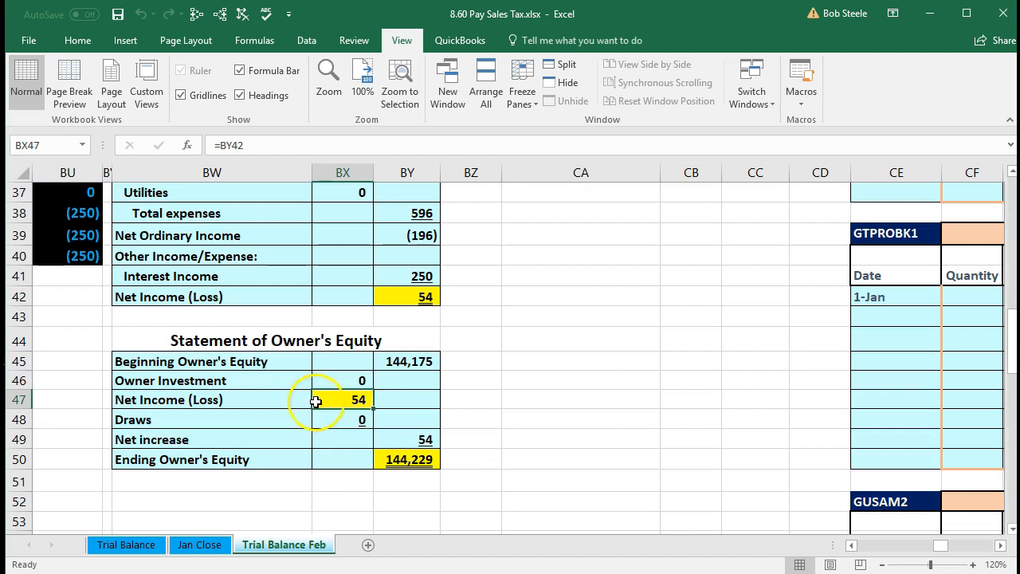
# - Compare Ending Owner's Equity in the Statement of Owner's Equity with Owners Equity on the Balance Sheet
pyautogui.click(421, 467)
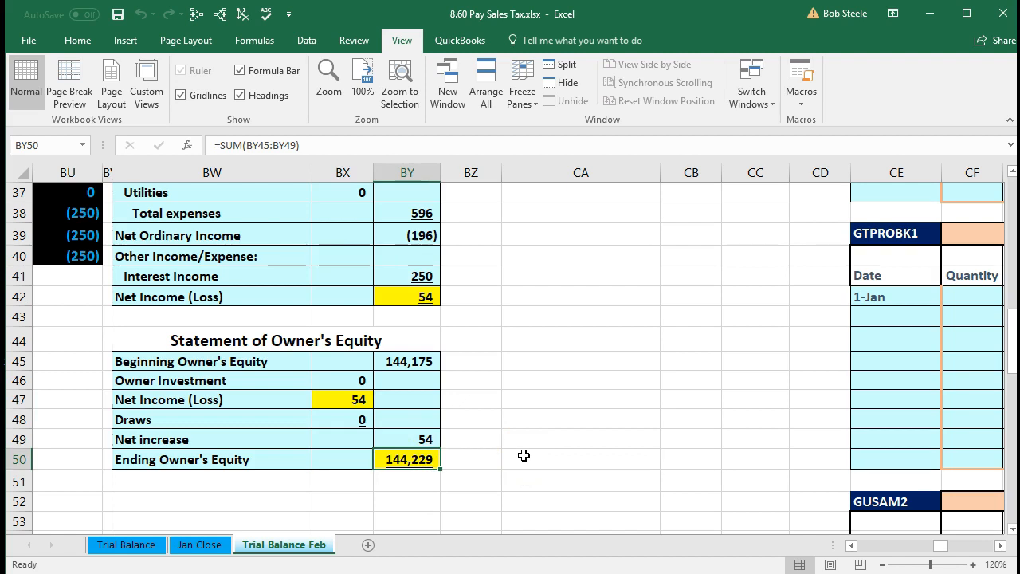
pyautogui.scroll(10, 524, 456)
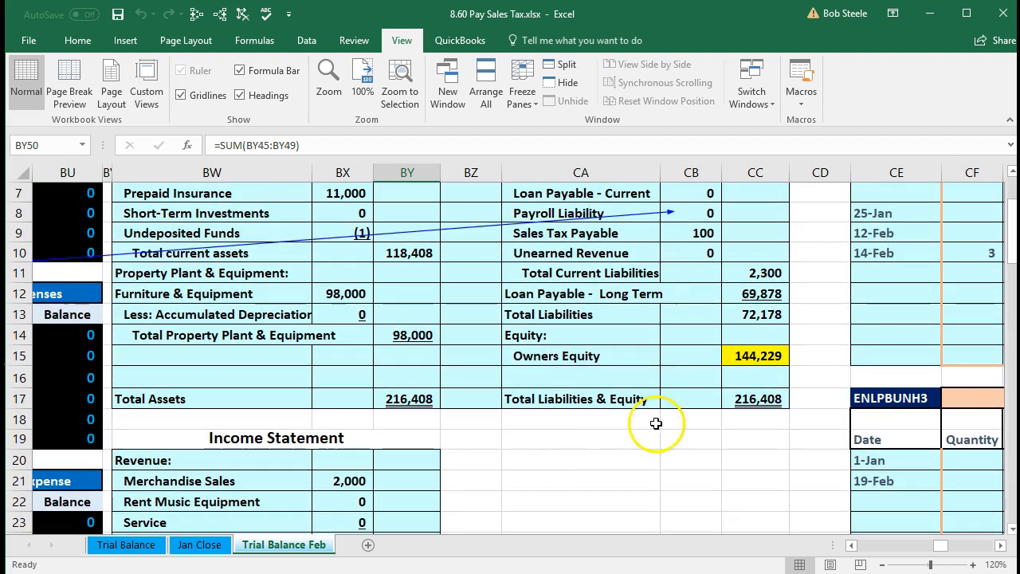
pyautogui.click(727, 356)
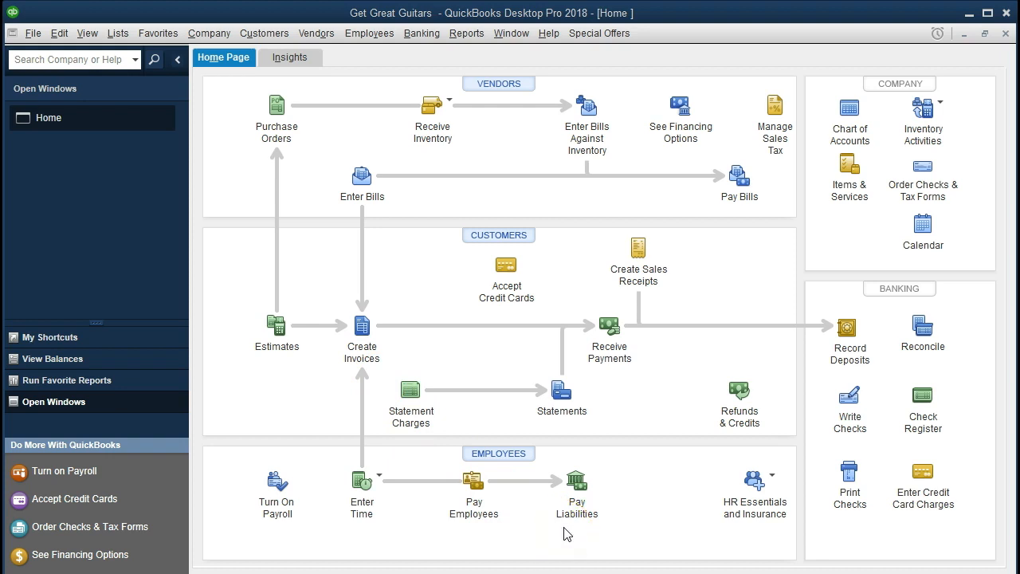
pyautogui.click(34, 35)
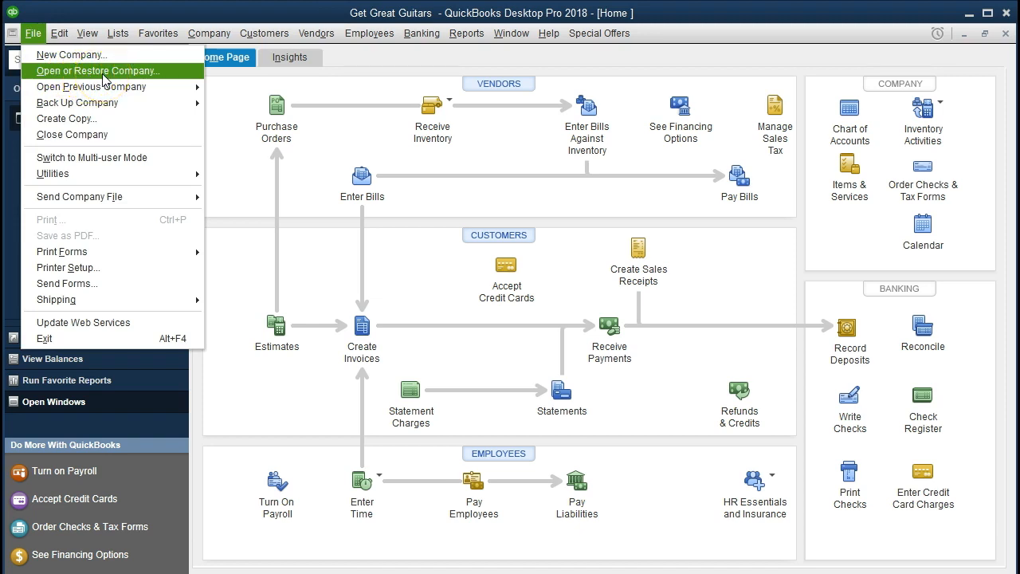
pyautogui.click(236, 186)
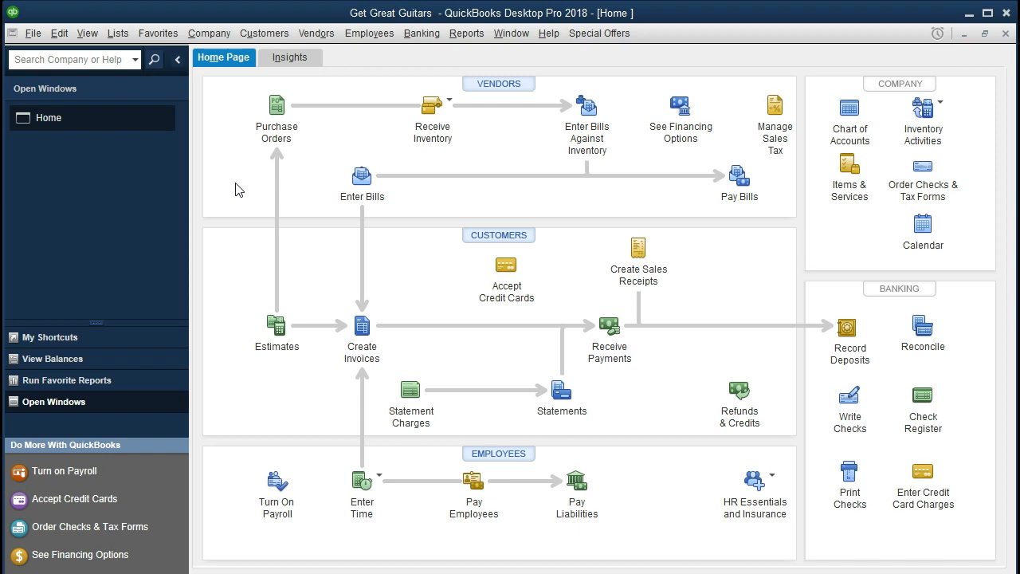
pyautogui.click(130, 182)
pyautogui.click(99, 34)
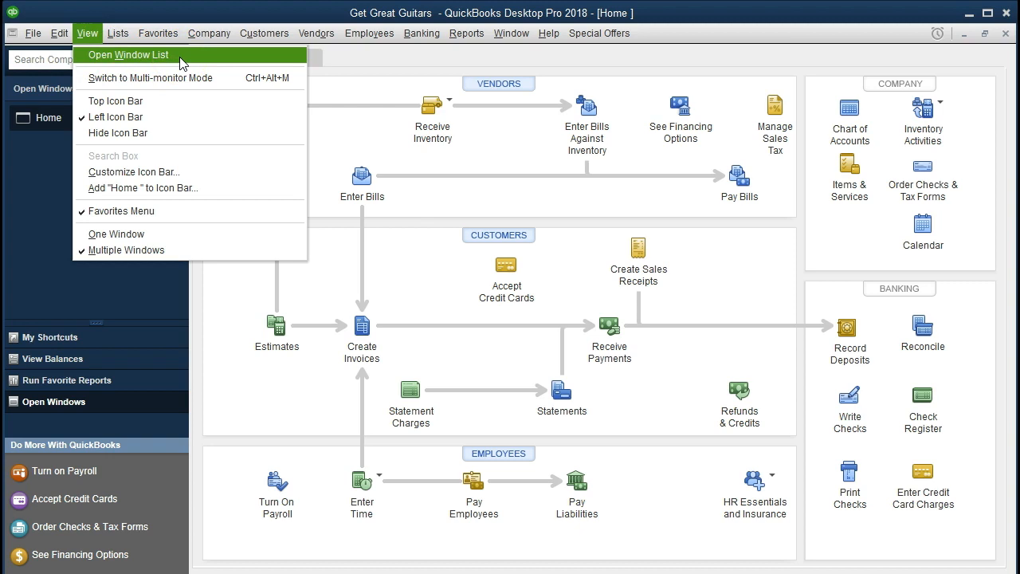
pyautogui.click(20, 173)
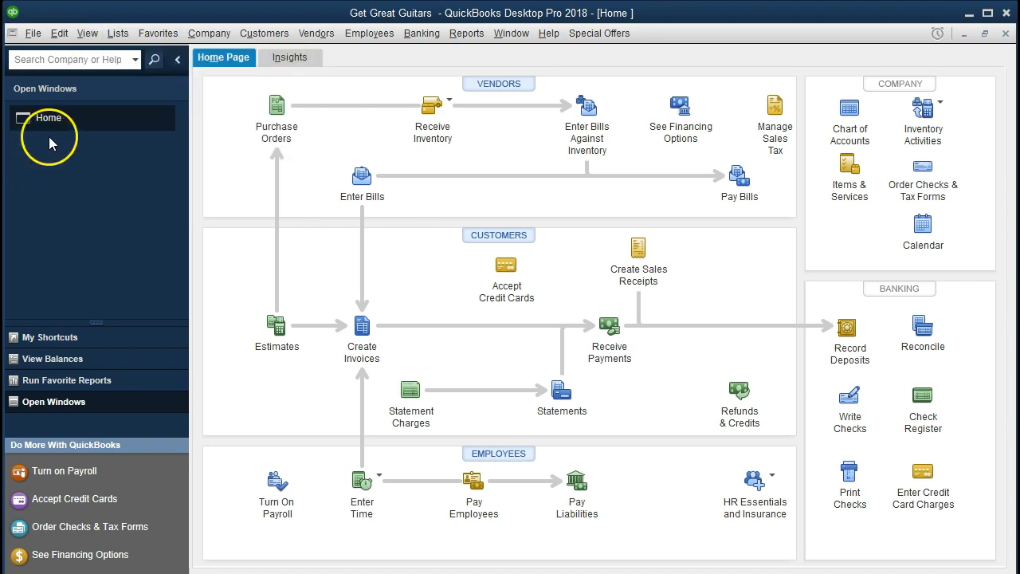
pyautogui.click(201, 34)
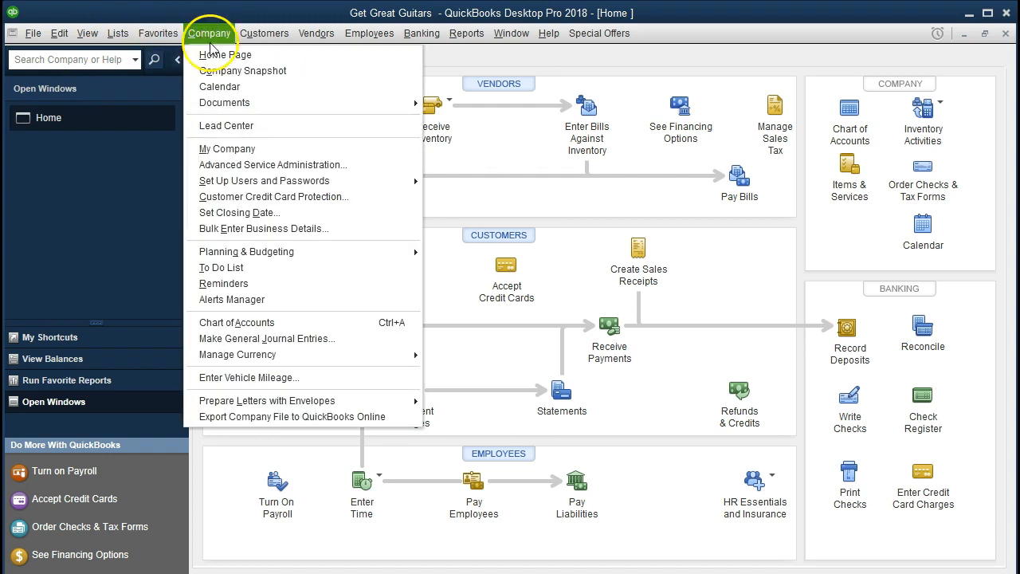
pyautogui.click(255, 70)
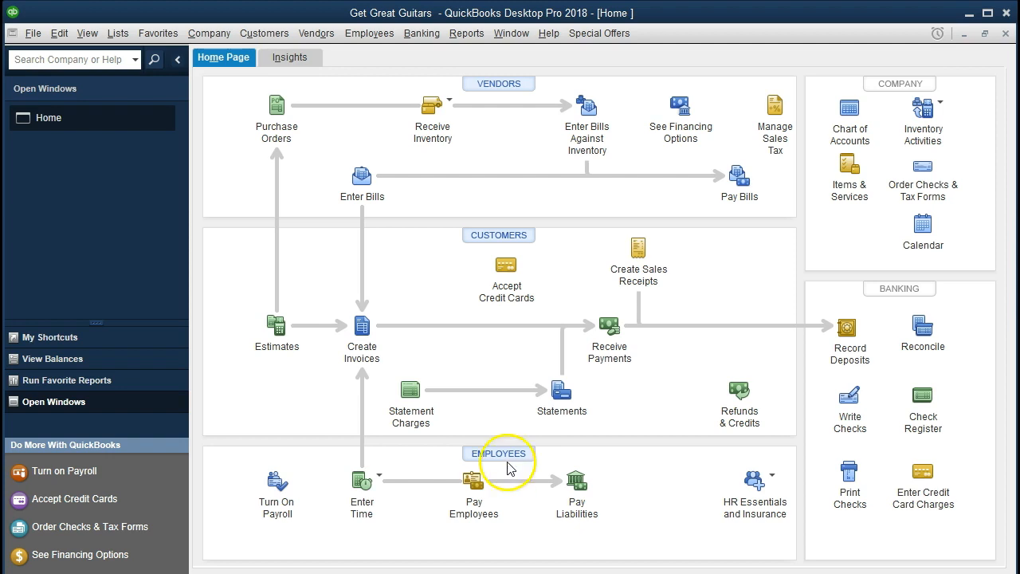
# - Open the Balance Sheet Standard report from the company and financial reports
pyautogui.click(470, 34)
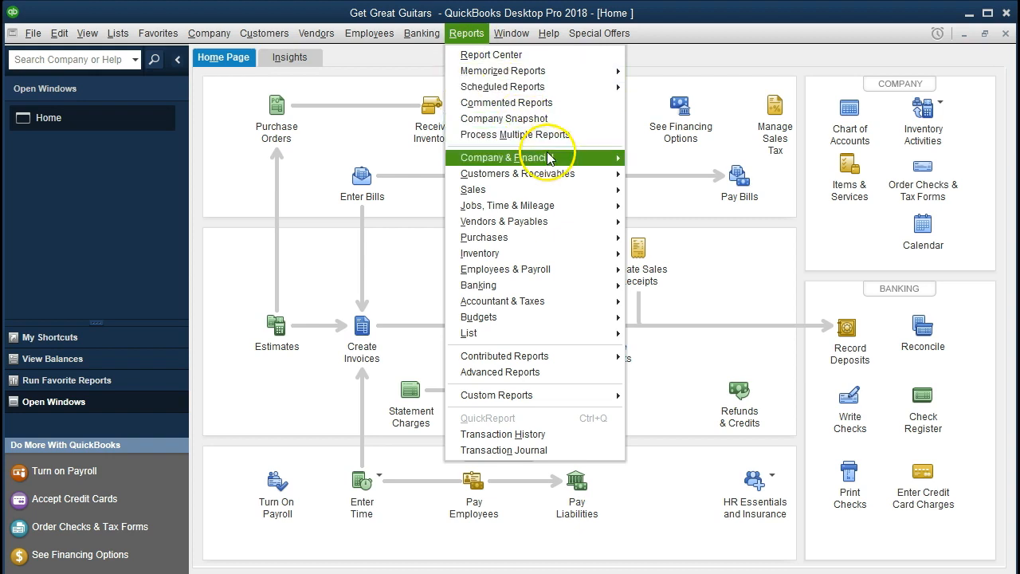
pyautogui.moveTo(566, 157)
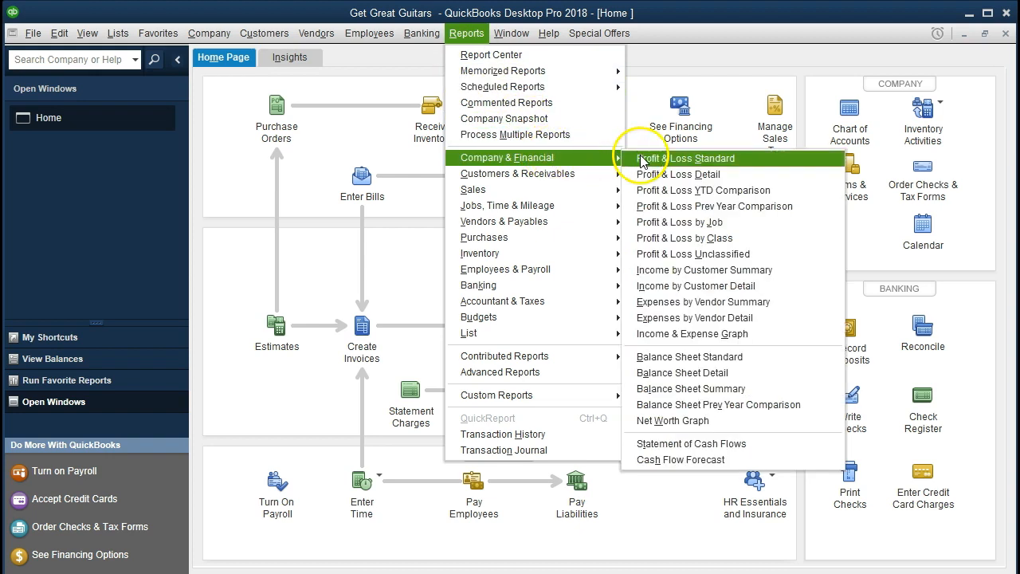
pyautogui.click(642, 357)
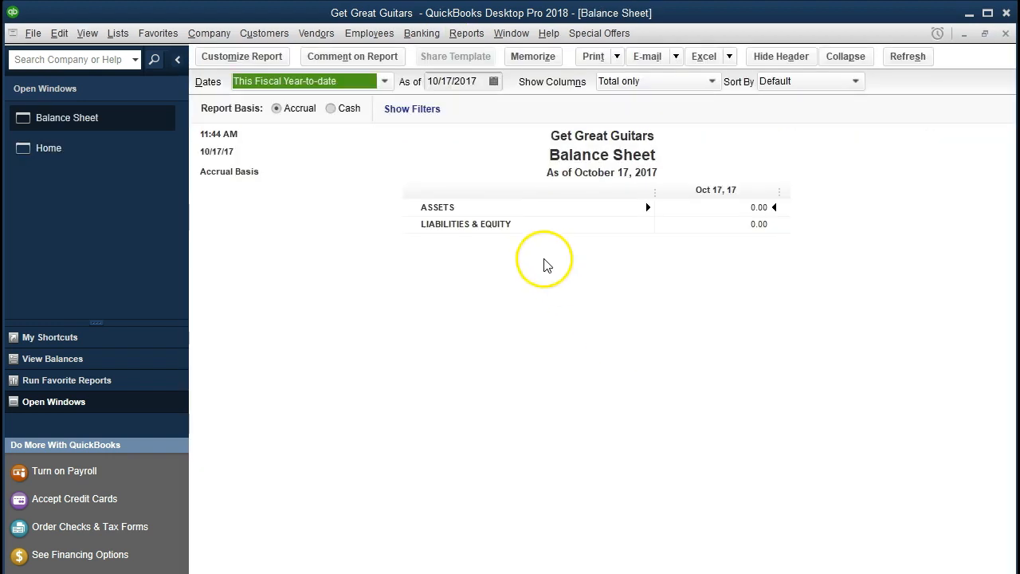
# - Customize the Balance Sheet report with a date range from 01/01/2021 to 12/31/2021
pyautogui.click(224, 64)
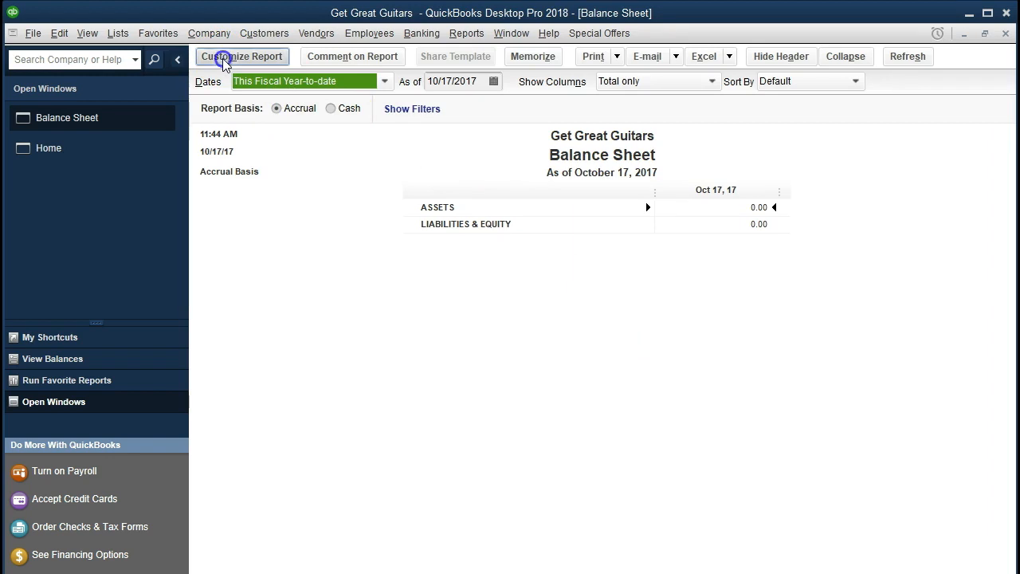
pyautogui.press('Tab')
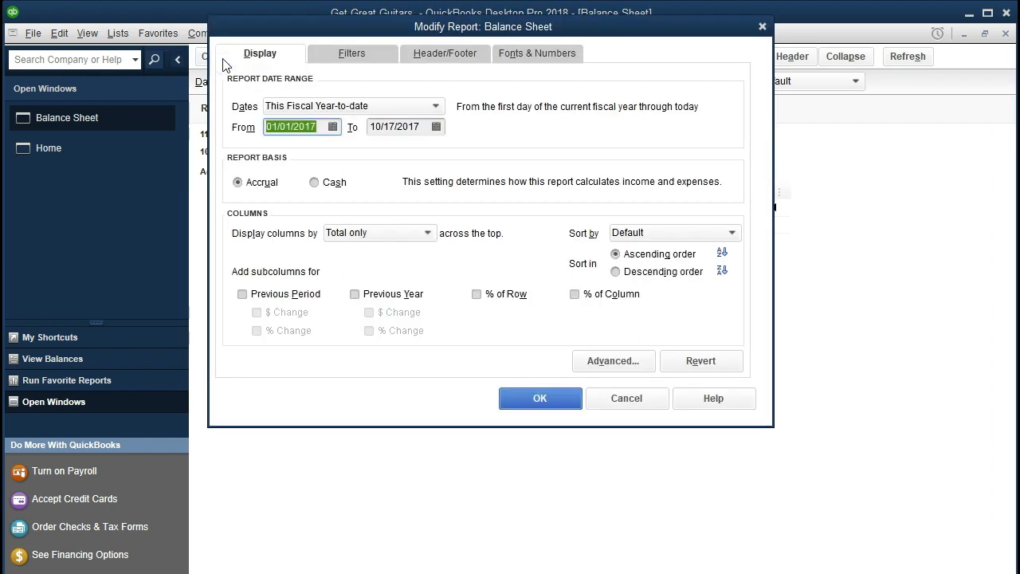
pyautogui.write('010121')
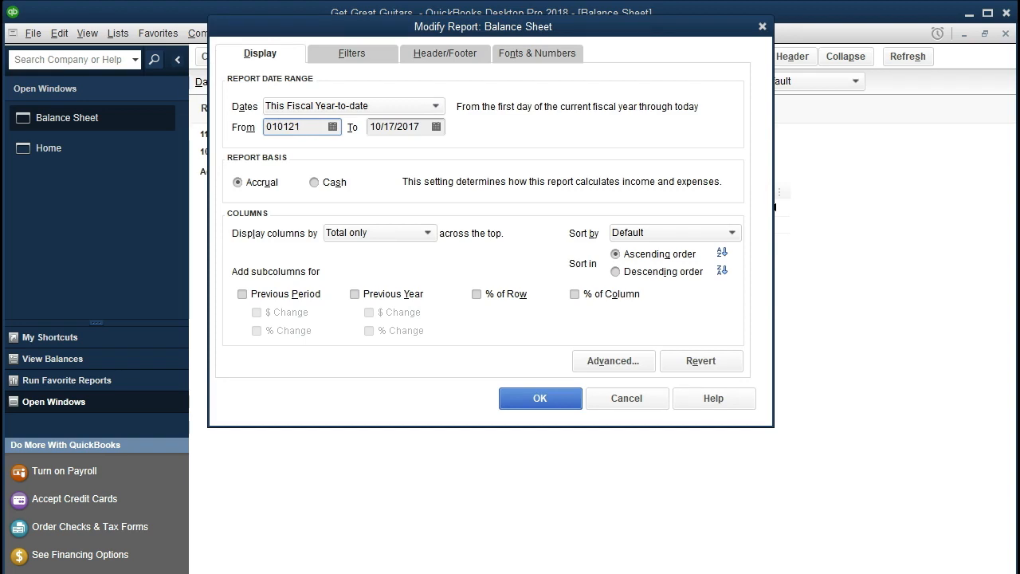
pyautogui.press('Tab')
pyautogui.write('123121')
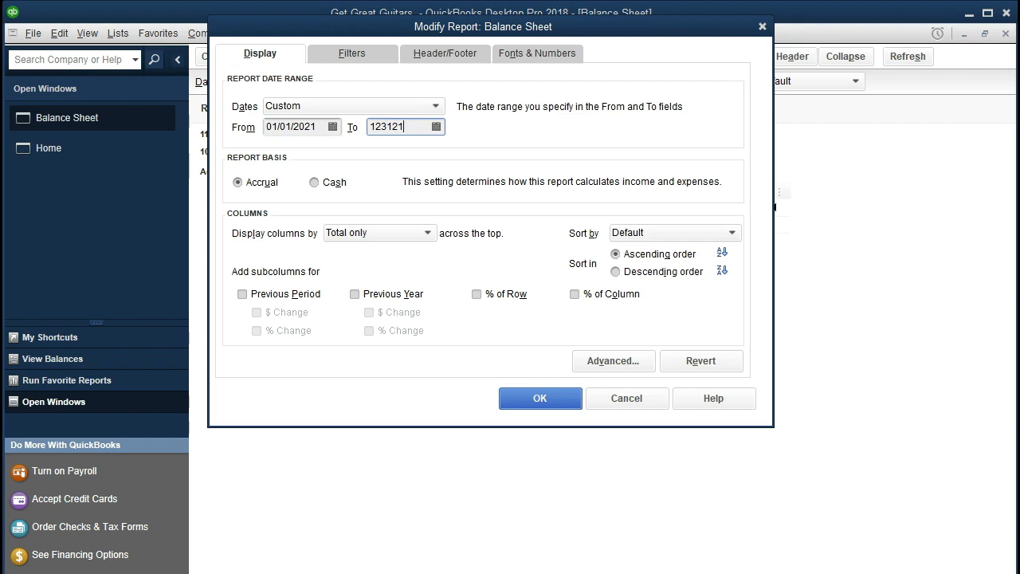
pyautogui.press('Tab')
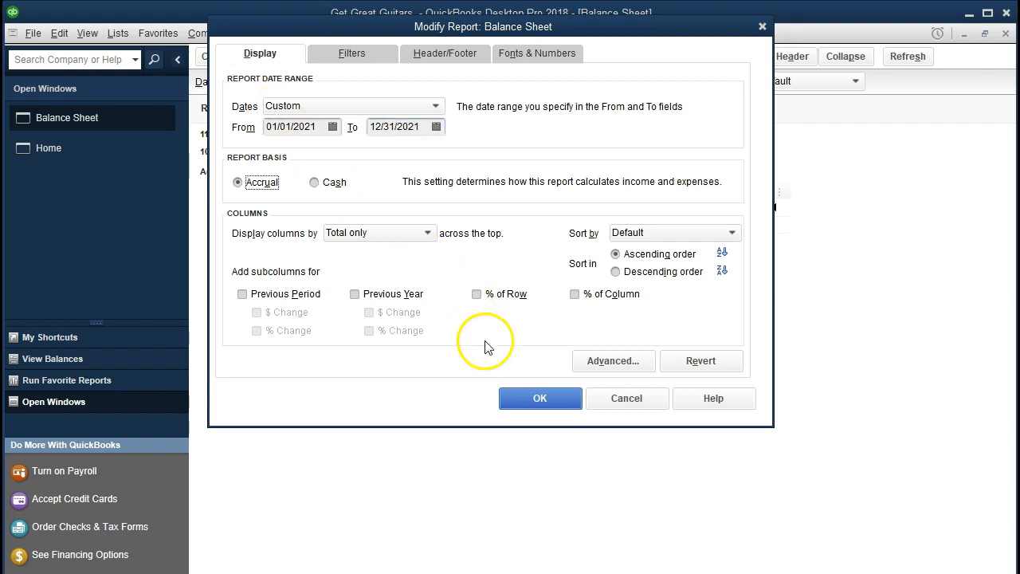
pyautogui.click(513, 402)
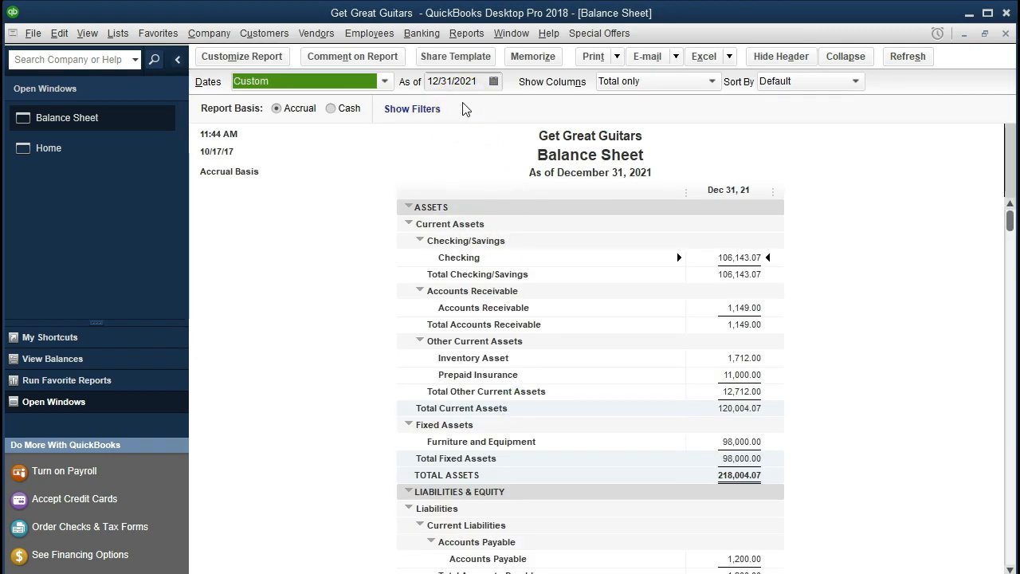
# - Review the Balance Sheet down to the liabilities and open the transaction detail behind the Payroll Liabilities balance
pyautogui.click(505, 248)
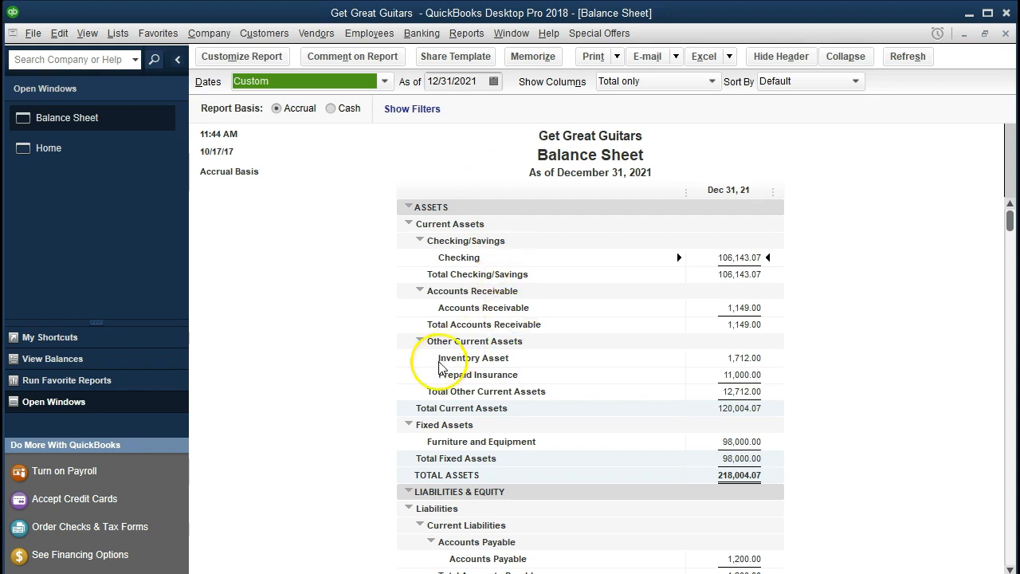
pyautogui.scroll(-3, 363, 386)
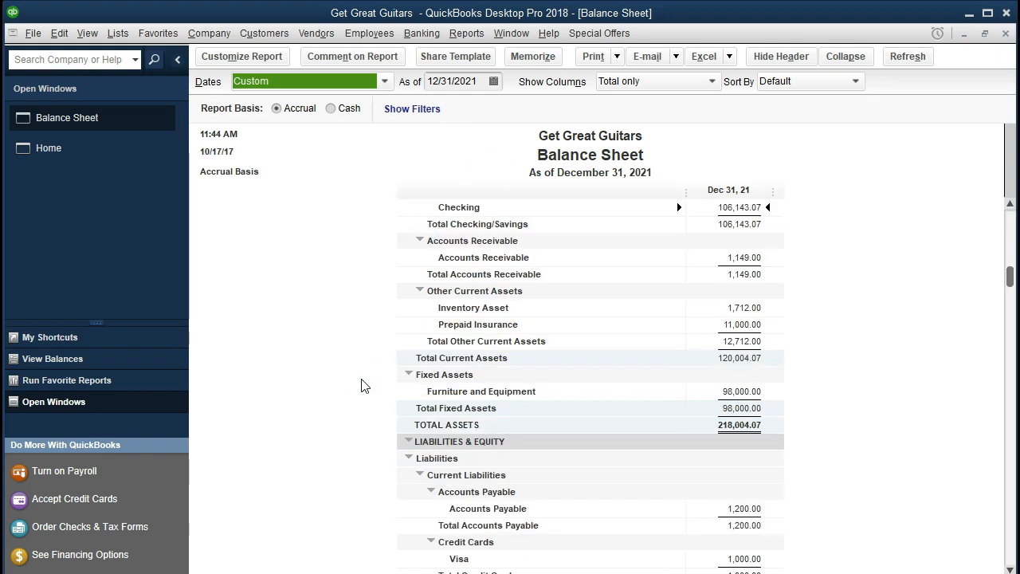
pyautogui.scroll(-2, 362, 386)
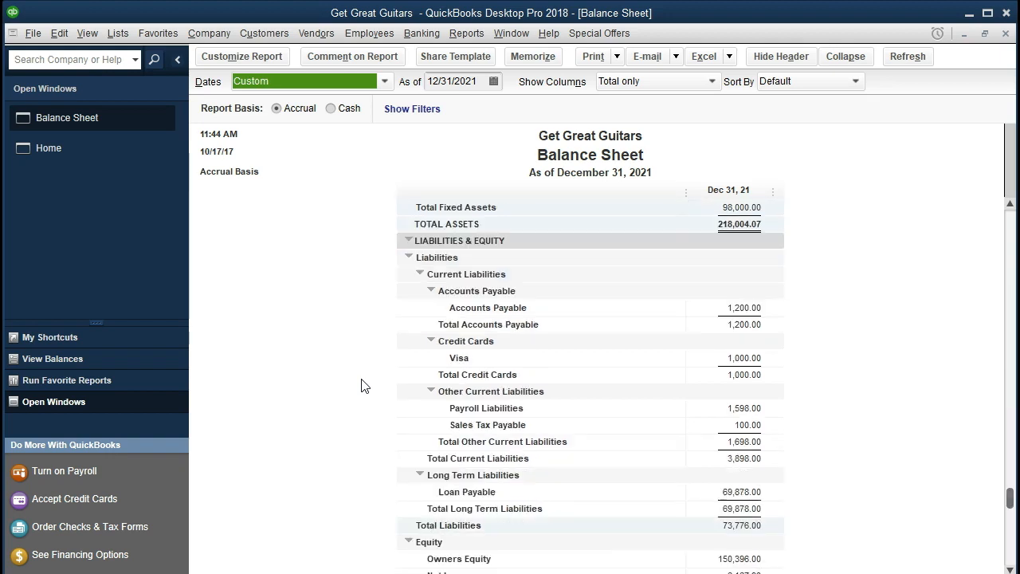
pyautogui.scroll(-1, 363, 386)
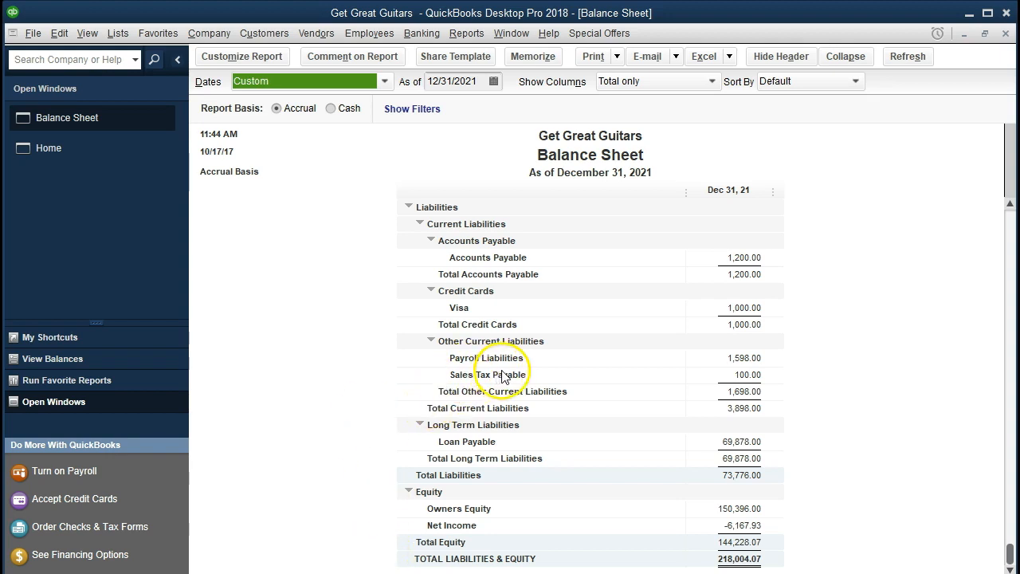
pyautogui.doubleClick(758, 360)
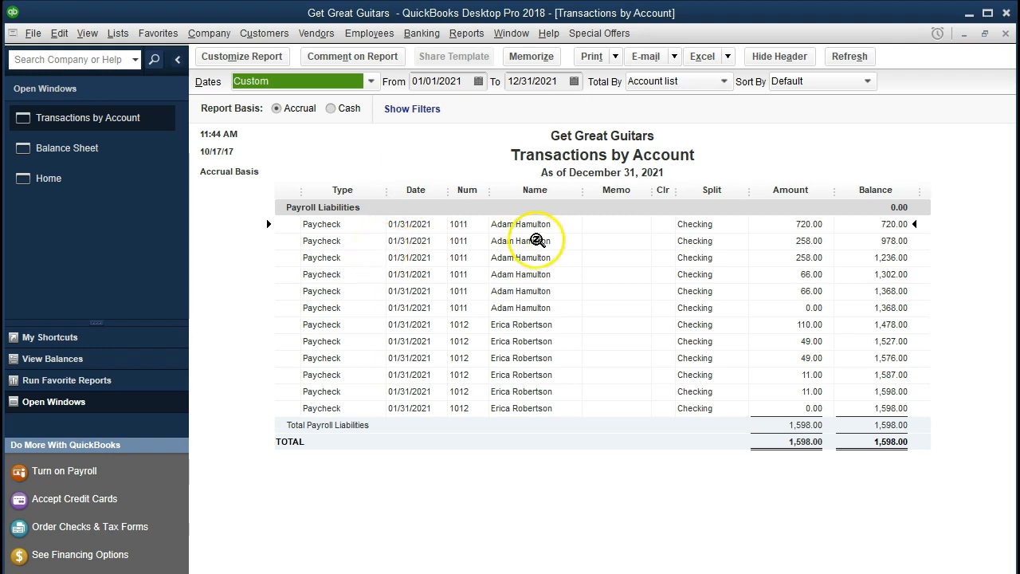
# - Examine the January paycheck lines of both employees in the Payroll Liabilities transactions
pyautogui.click(788, 226)
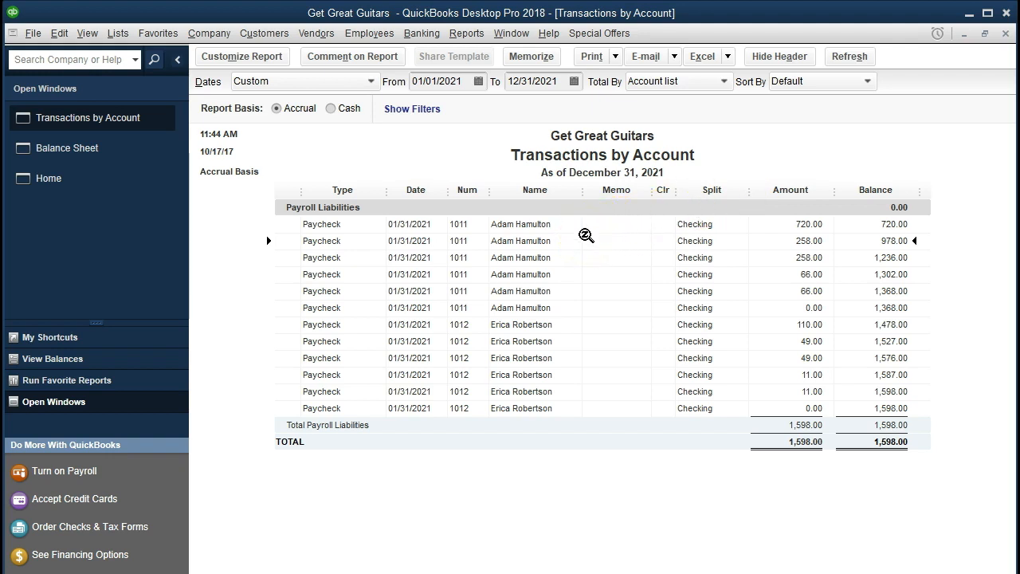
pyautogui.press('Down')
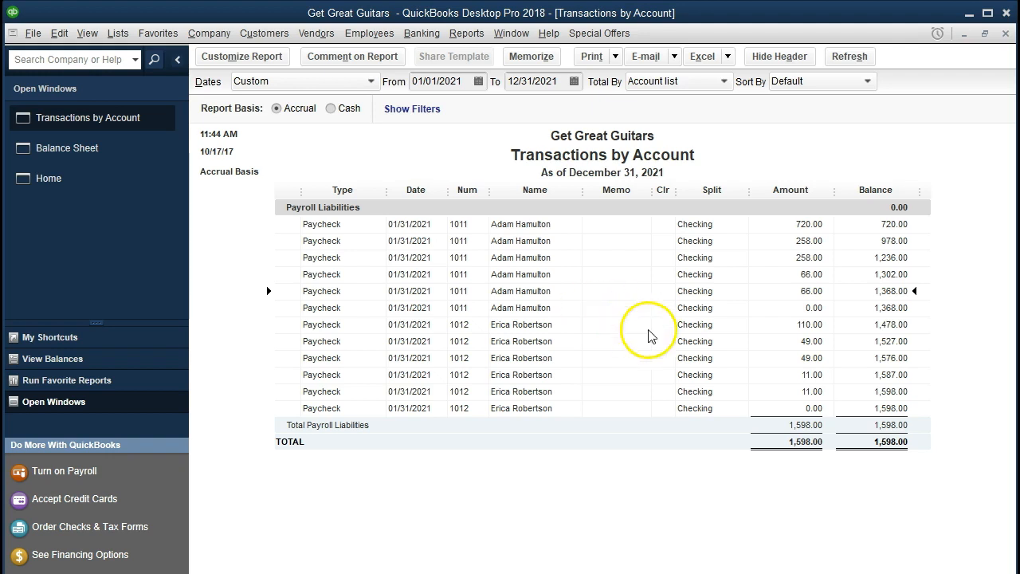
pyautogui.click(783, 327)
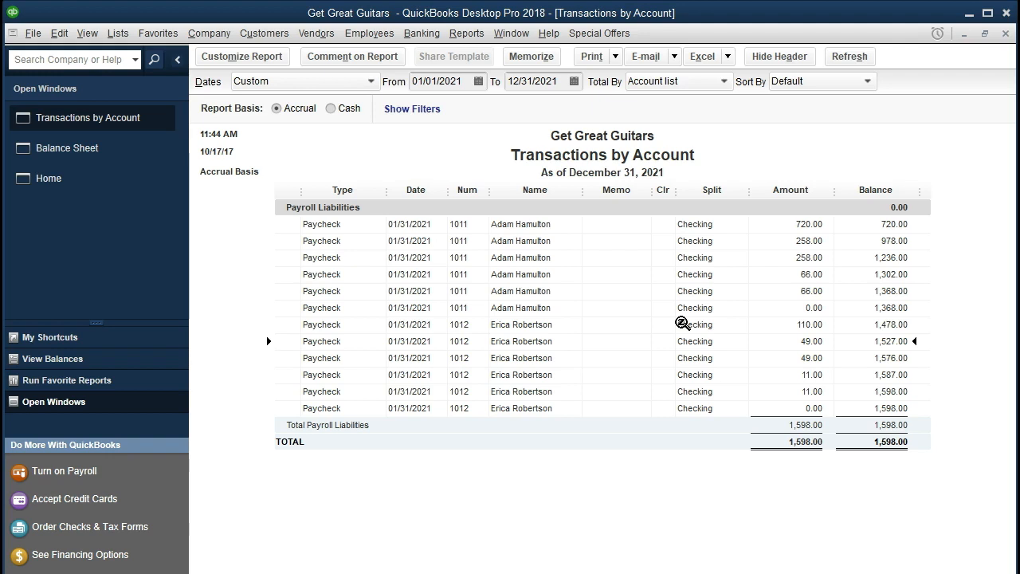
pyautogui.press('Down')
# - Open the first 01/31/2021 paycheck from the Payroll Liabilities transactions and review its paycheck detail
pyautogui.click(797, 224)
pyautogui.doubleClick(797, 224)
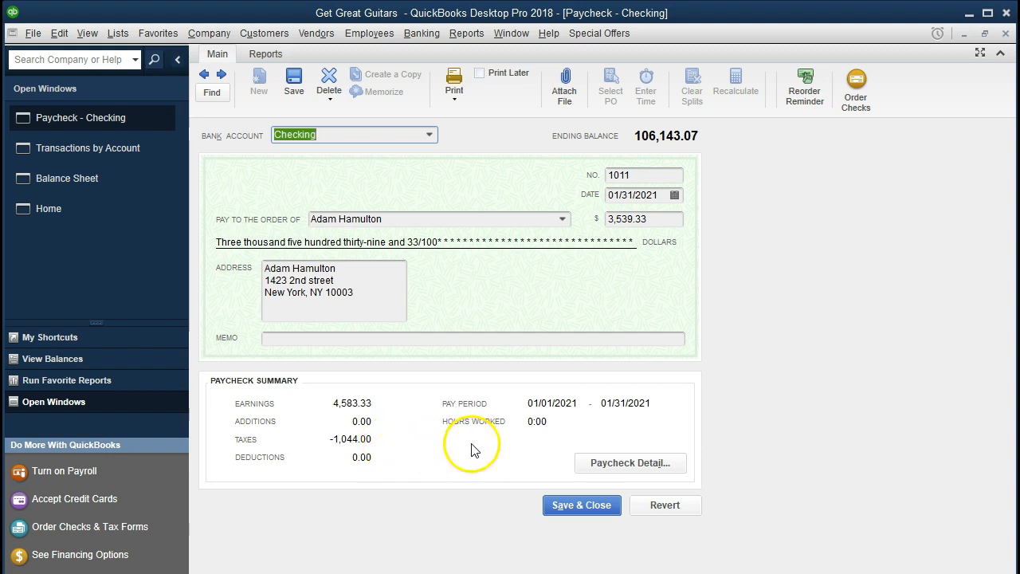
pyautogui.click(589, 463)
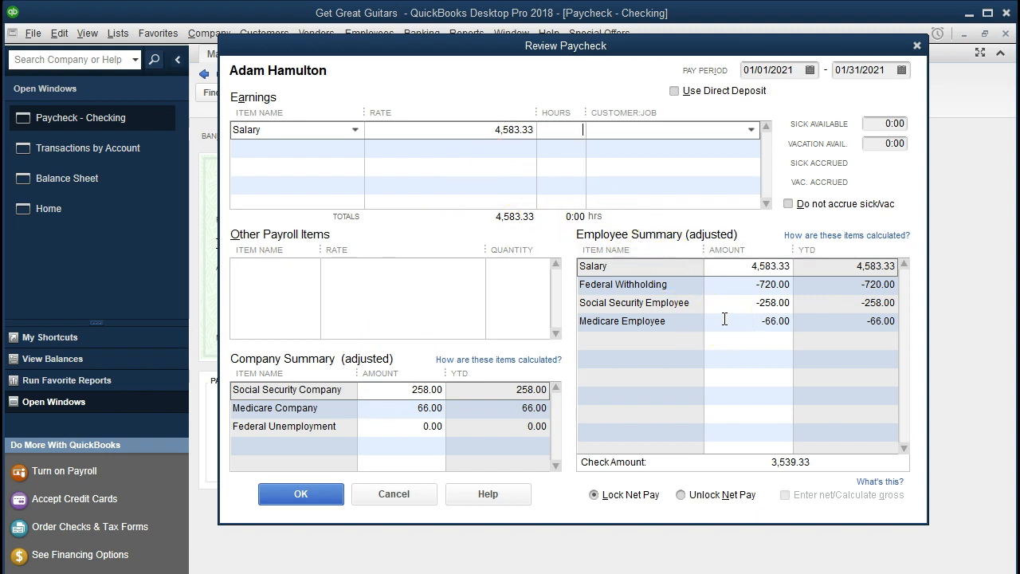
# - Close the paycheck detail, the paycheck and the Transactions by Account report to return to the Balance Sheet
pyautogui.click(917, 45)
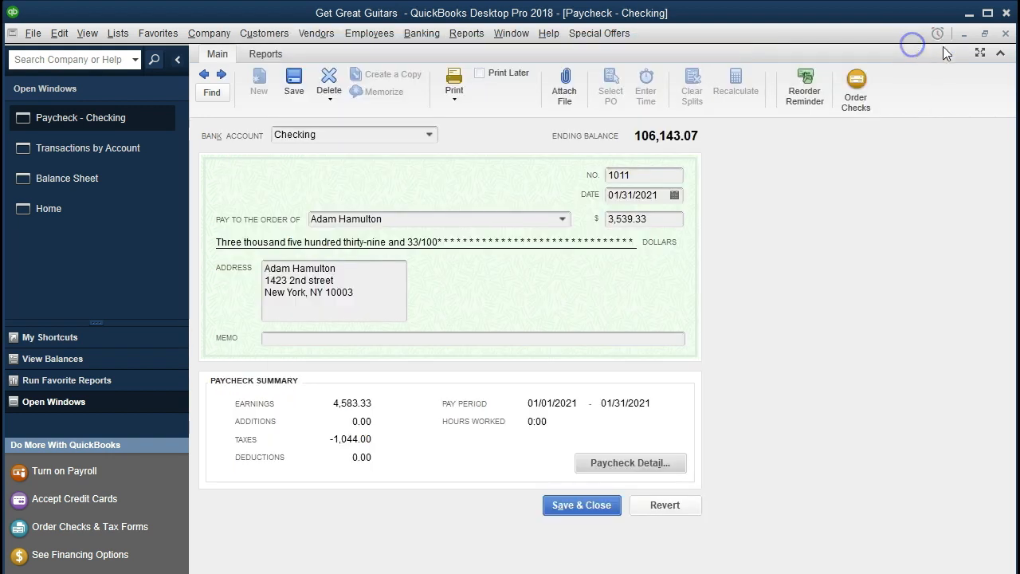
pyautogui.click(1005, 37)
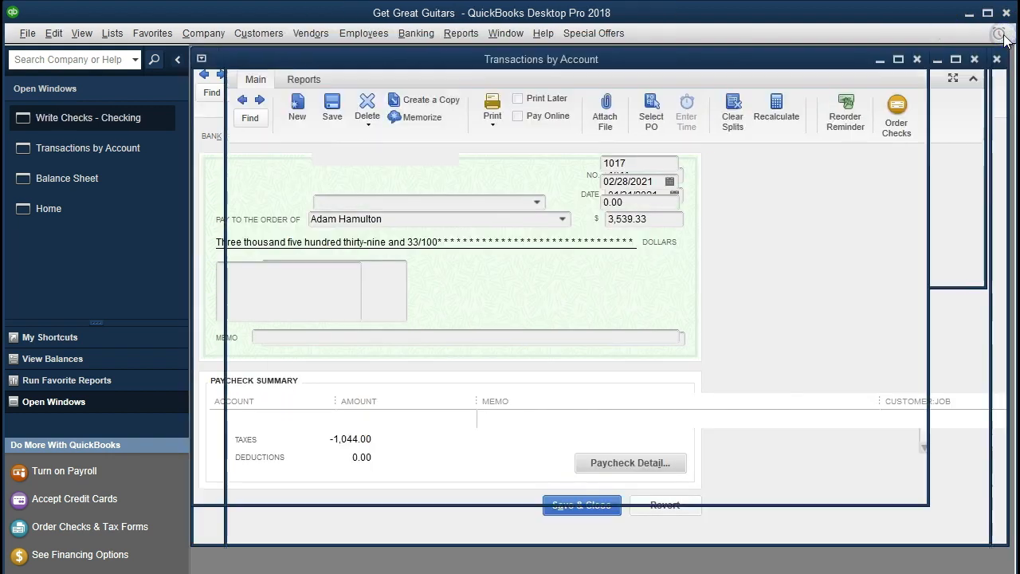
pyautogui.click(1005, 37)
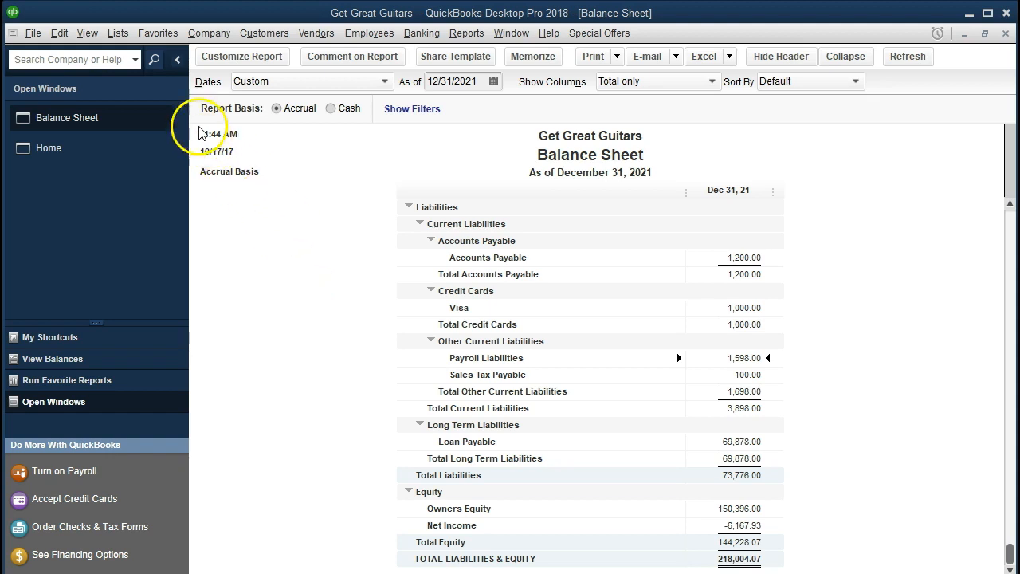
# - Open the Payroll Item List and examine the wage, Federal Withholding, Medicare and Social Security items
pyautogui.click(125, 38)
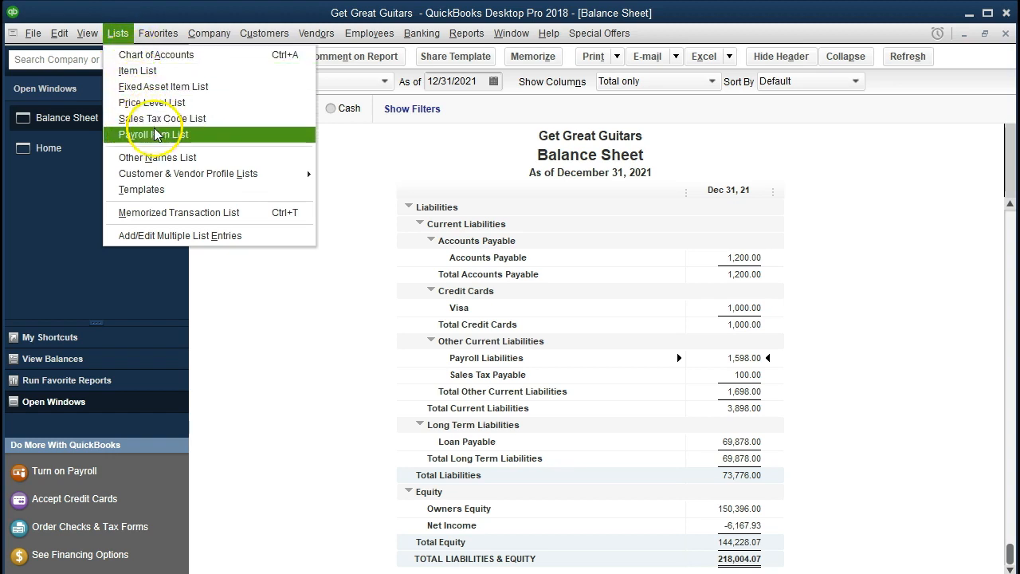
pyautogui.click(212, 137)
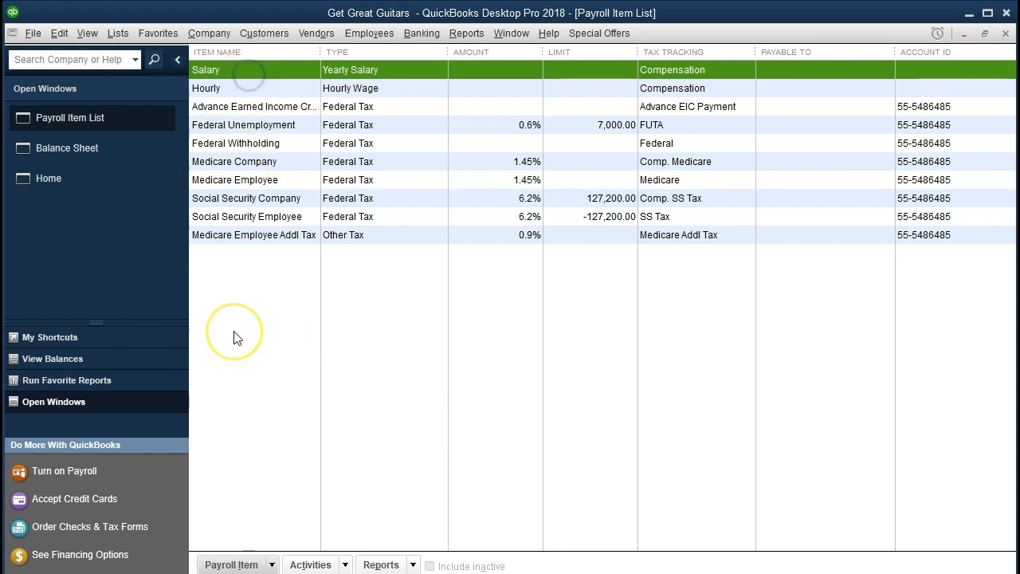
pyautogui.press('Down')
pyautogui.press('Down')
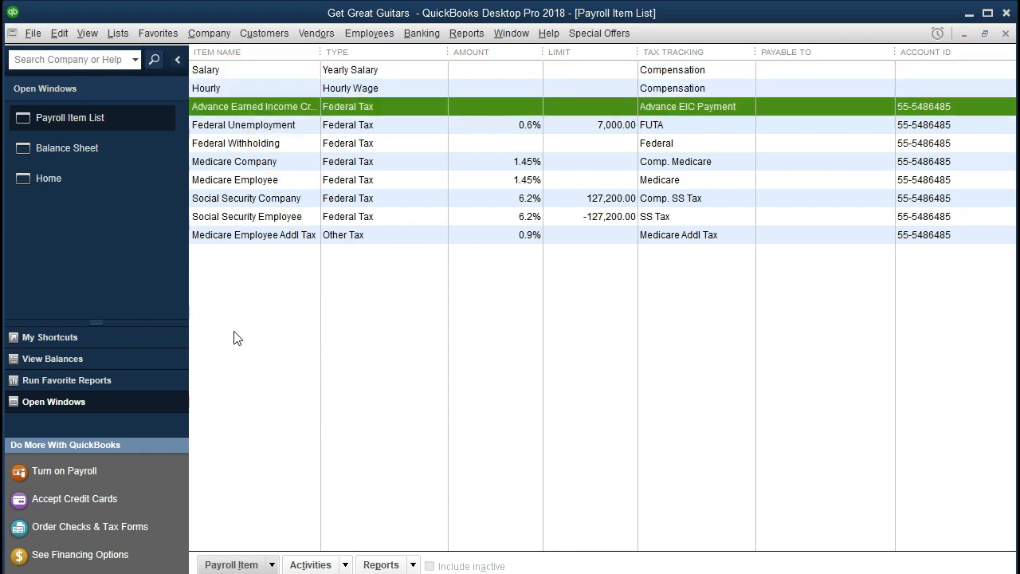
pyautogui.press('Down')
pyautogui.press('Down')
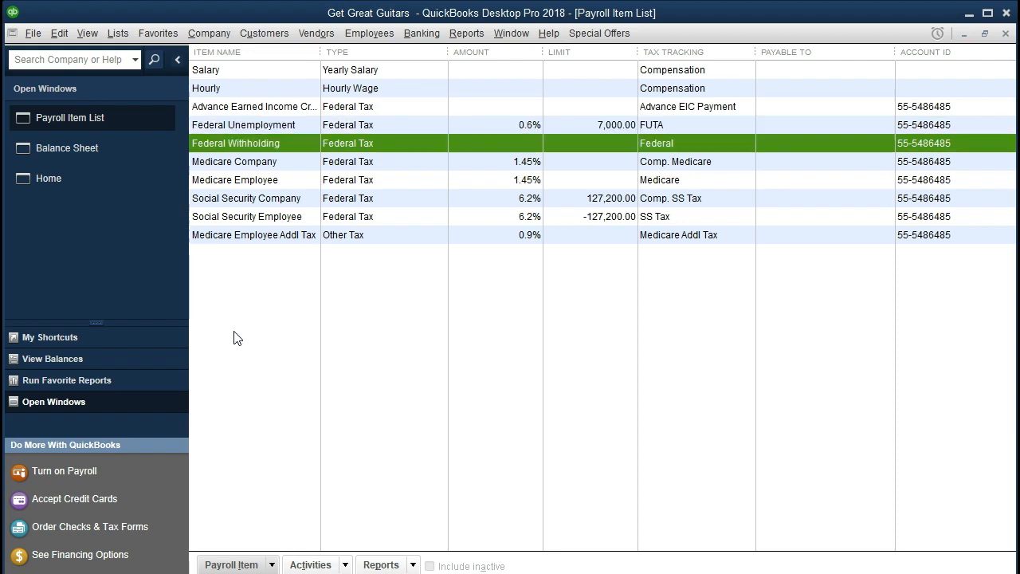
pyautogui.press('Down')
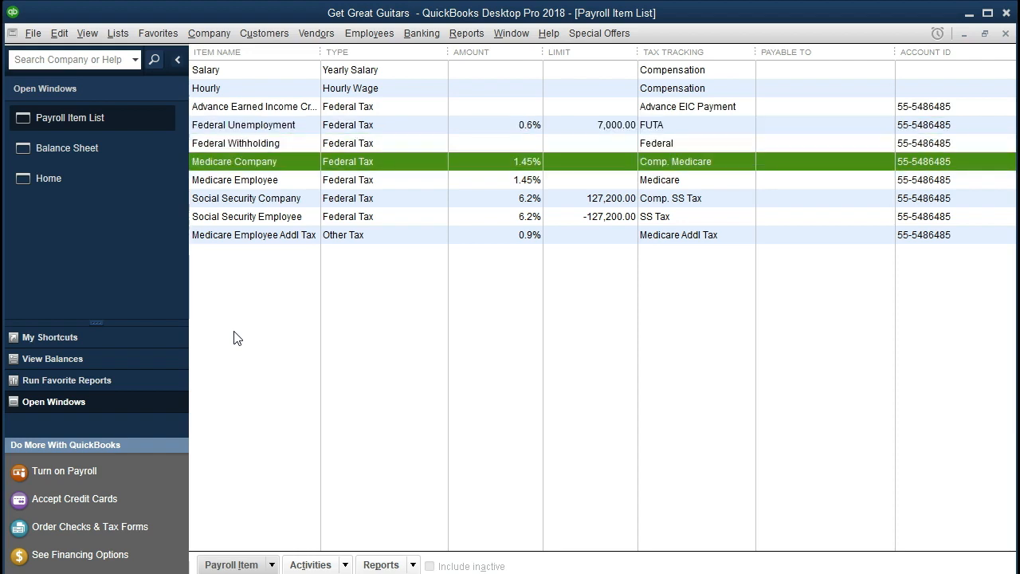
pyautogui.press('Down')
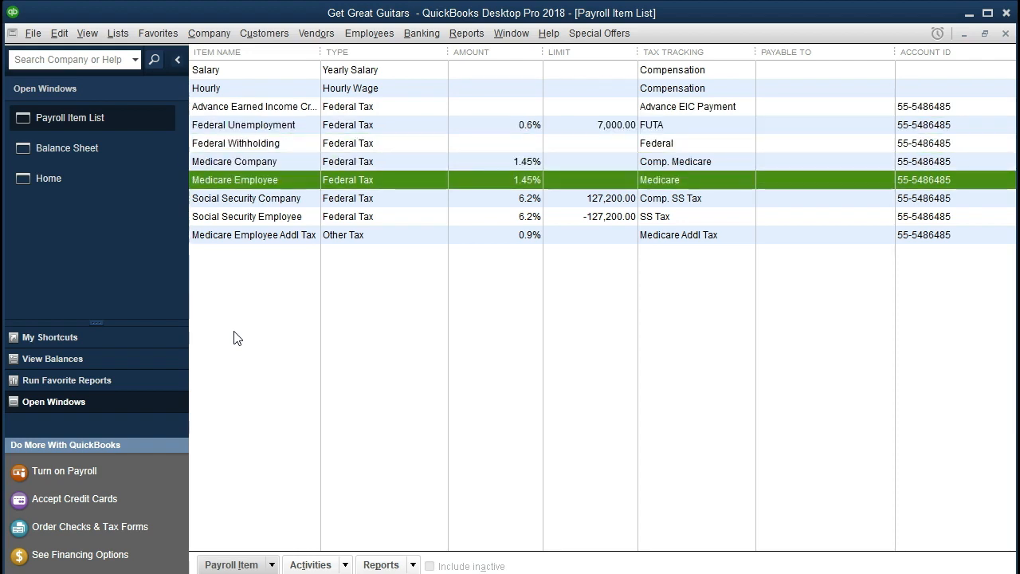
pyautogui.press('Down')
pyautogui.press('Down')
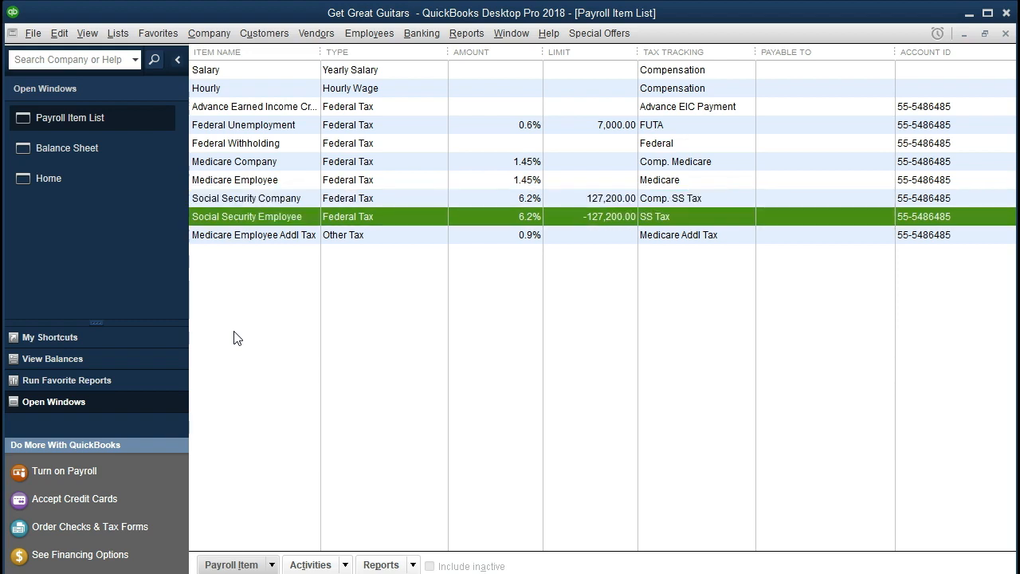
# - Examine the Medicare Employee Addl Tax, Medicare Company and Medicare Employee items in the Payroll Item List
pyautogui.press('Down')
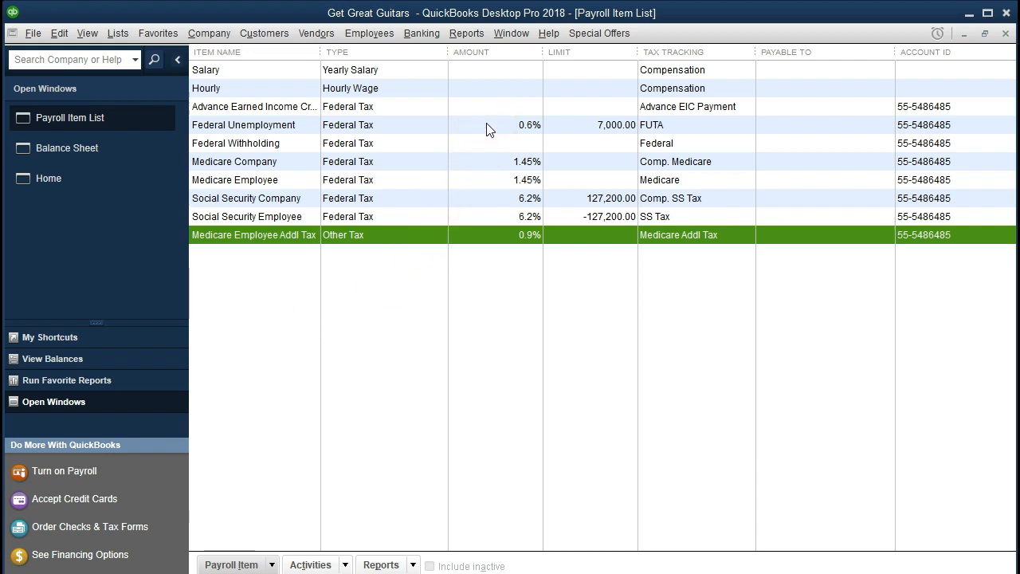
pyautogui.click(473, 162)
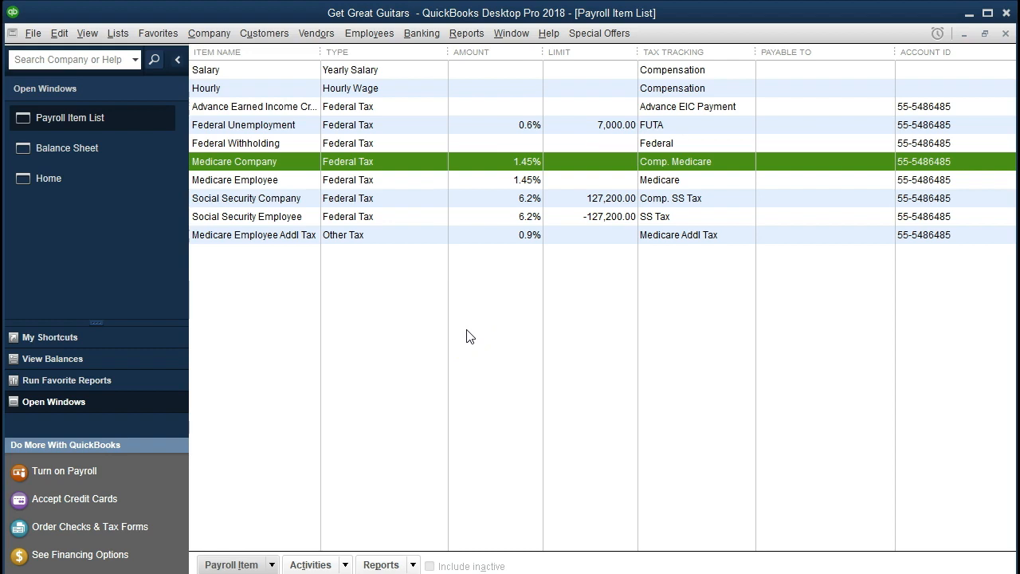
pyautogui.press('Down')
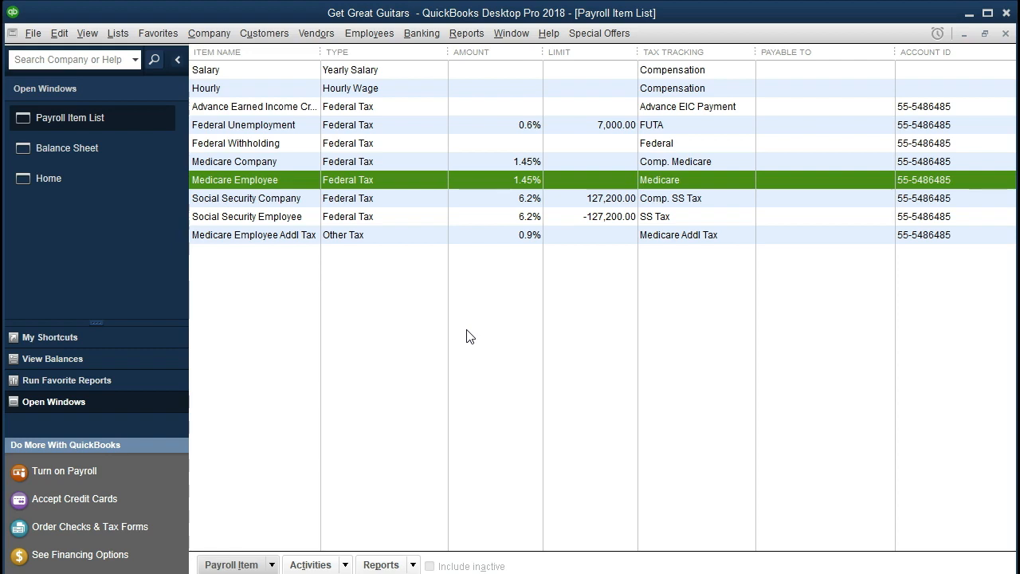
# - Start paying payroll liabilities from the Home page for the date range 01/01/2021 through 12/31/2021
pyautogui.click(70, 180)
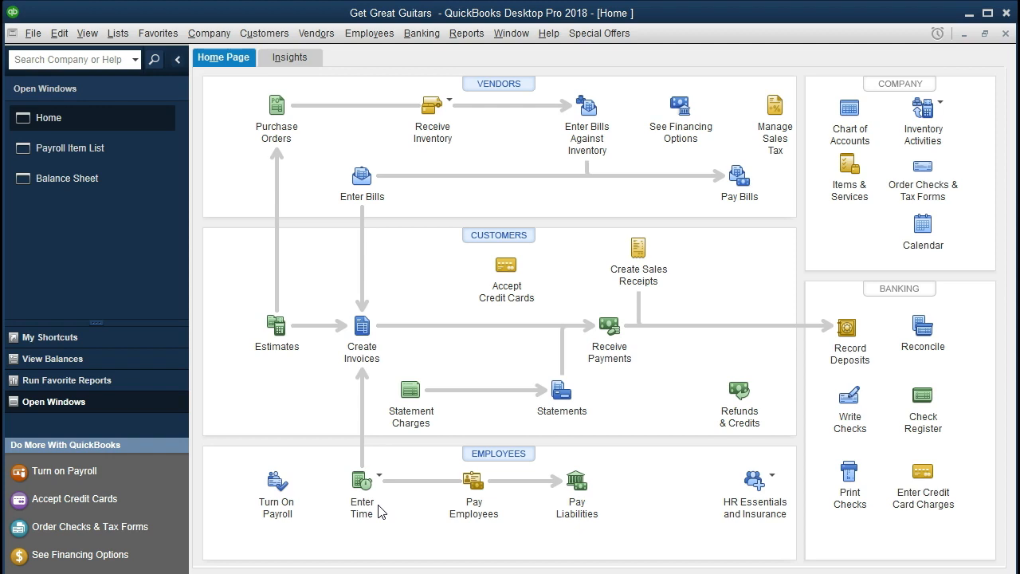
pyautogui.click(590, 492)
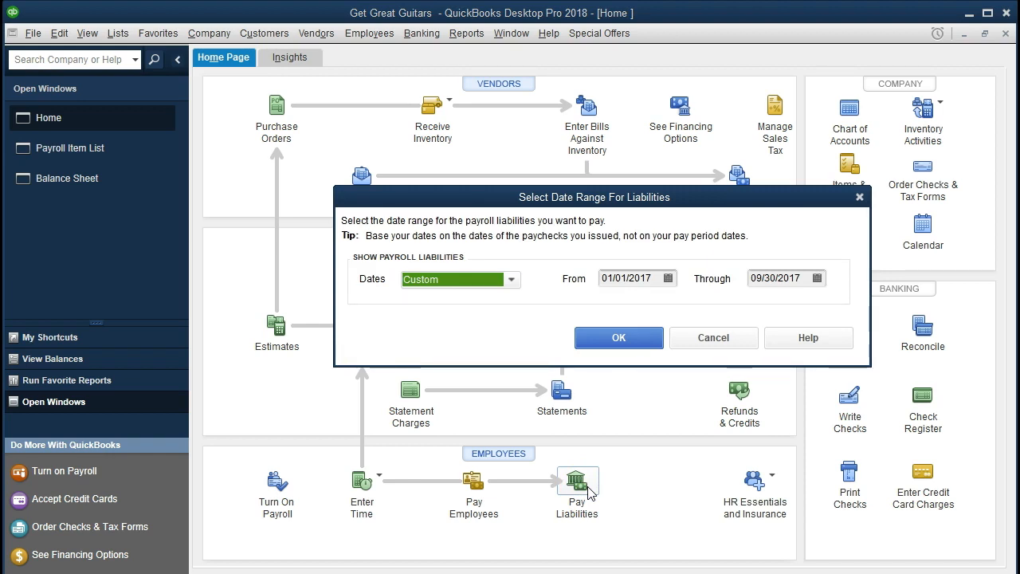
pyautogui.press('Tab')
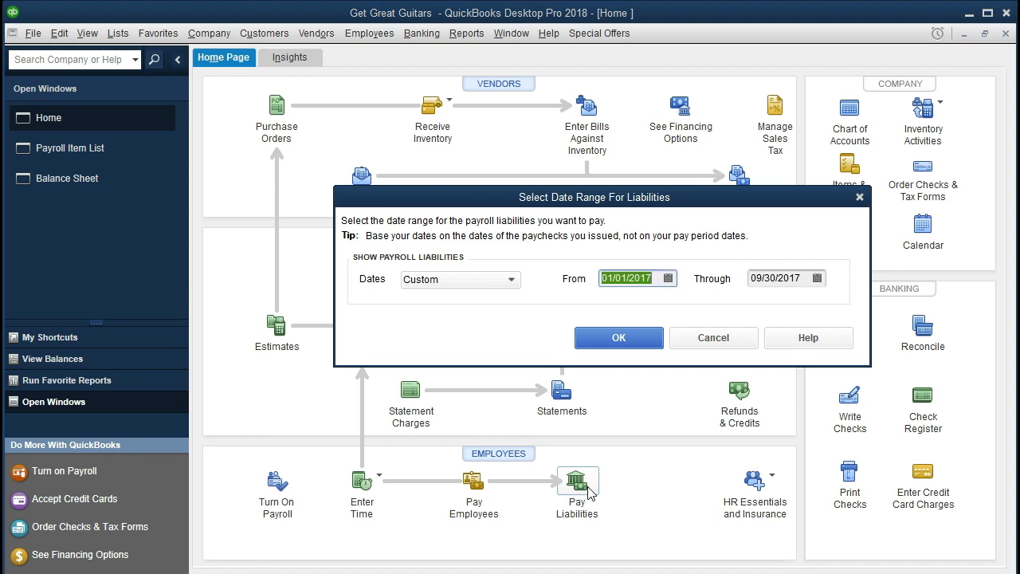
pyautogui.write('0')
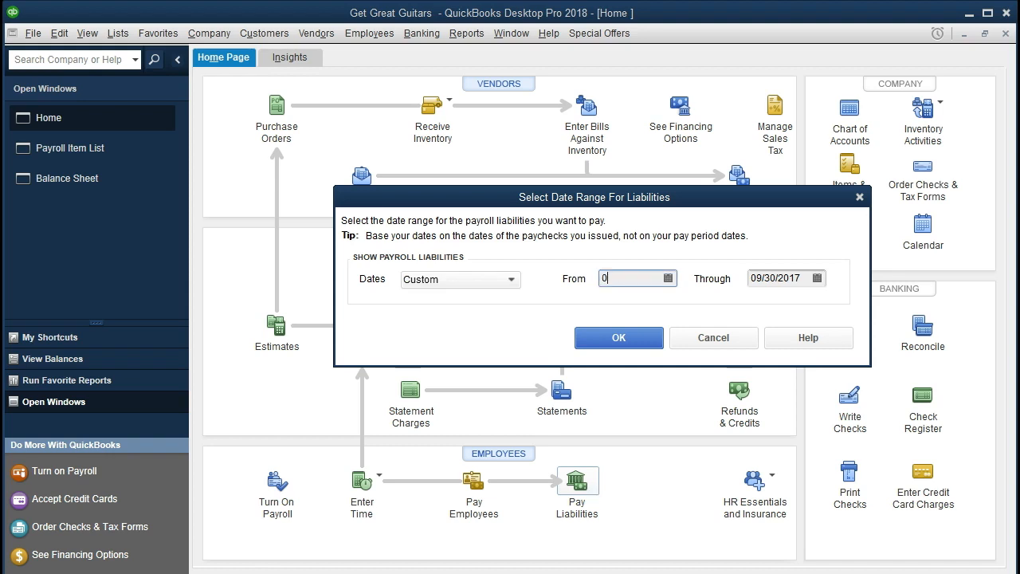
pyautogui.write('1/01/2021')
pyautogui.press('Tab')
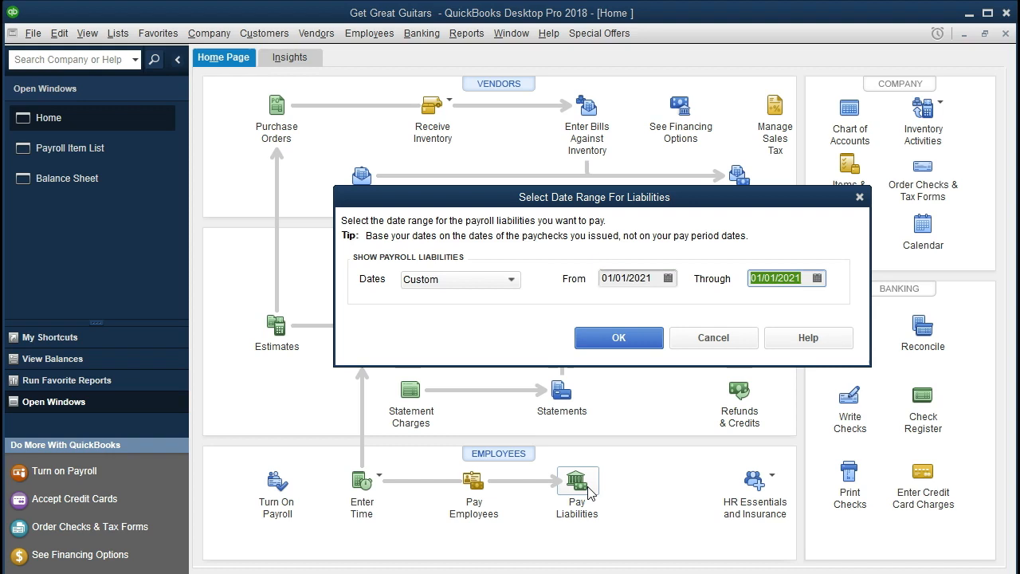
pyautogui.write('12/31/2021')
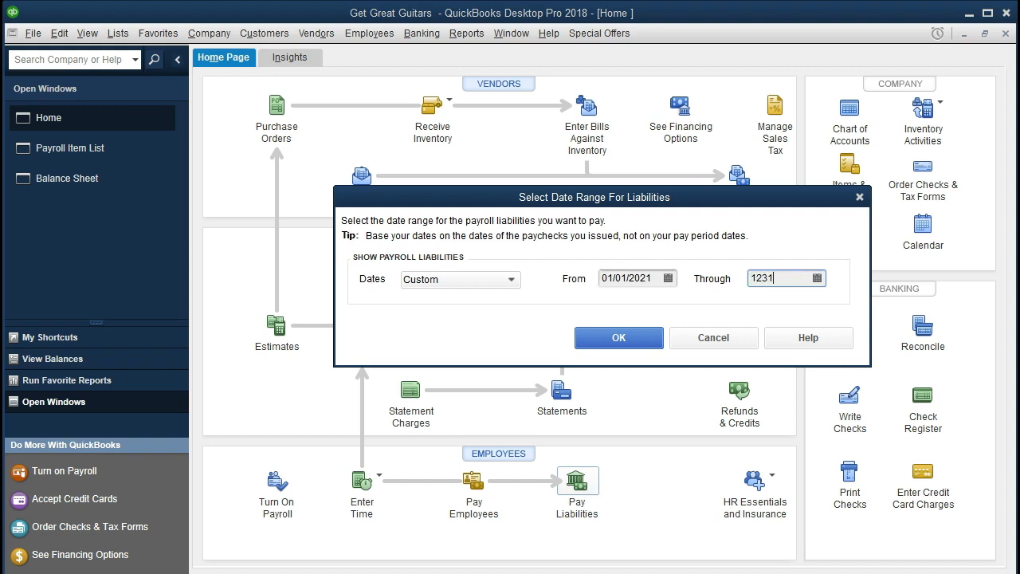
pyautogui.press('Tab')
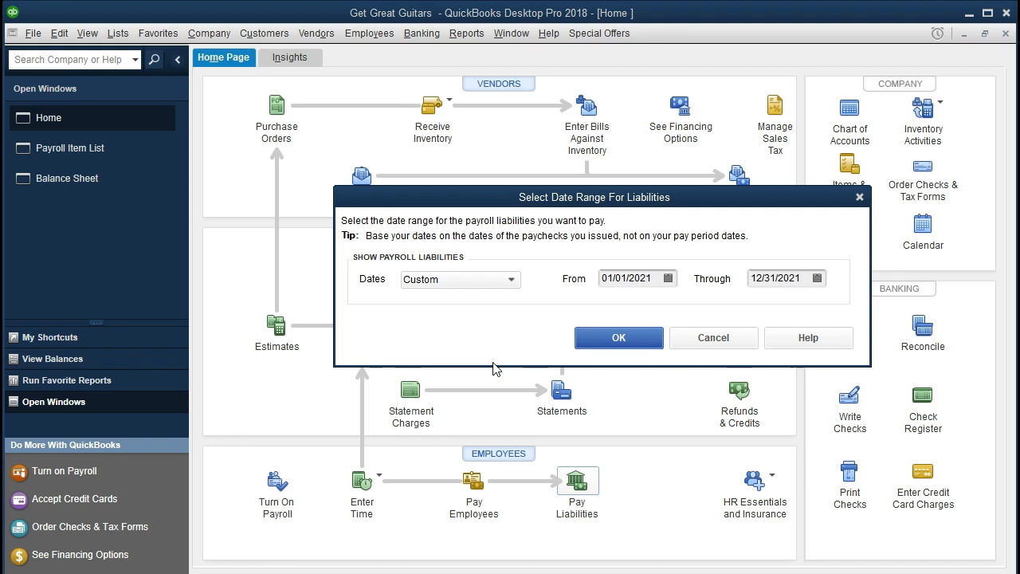
pyautogui.click(614, 337)
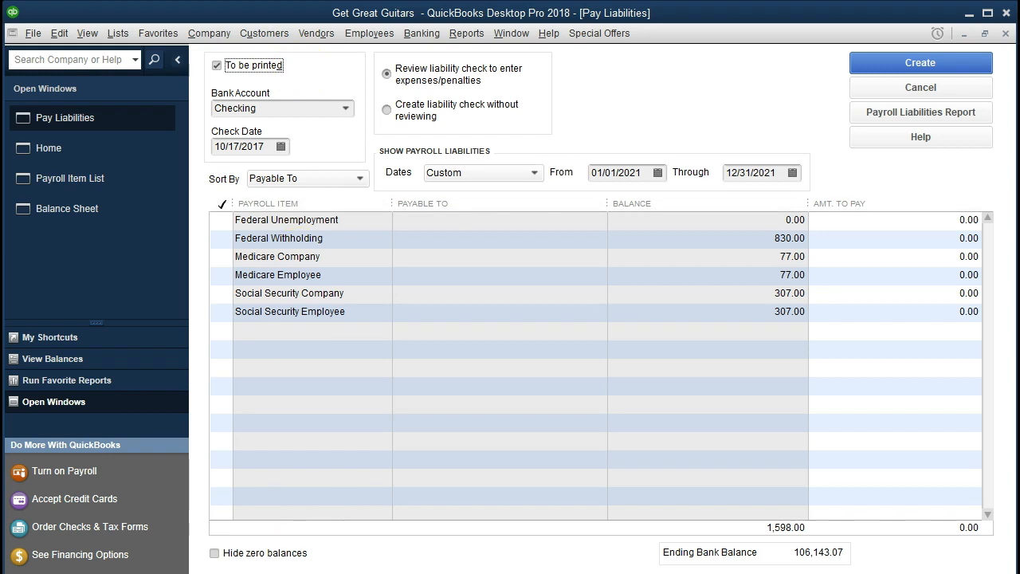
# - Turn off the To be printed option for the liability check and set its check date to 02/28/2021
pyautogui.click(310, 69)
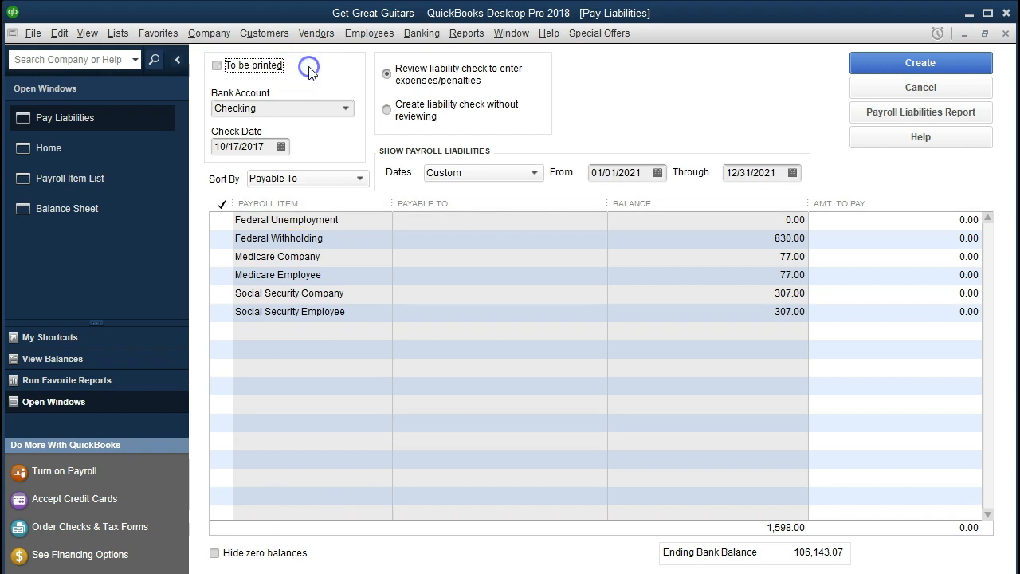
pyautogui.press('Tab')
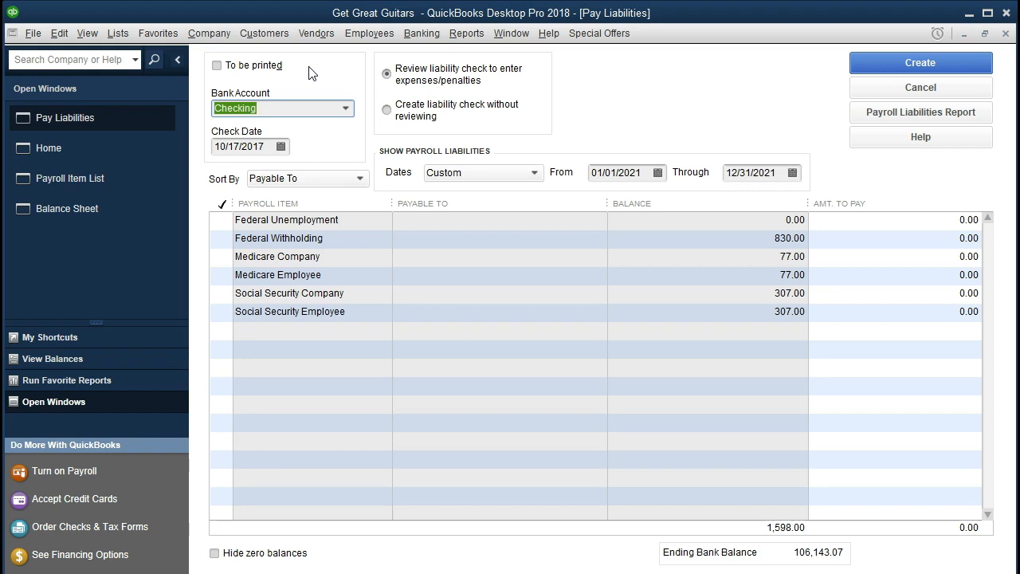
pyautogui.press('Tab')
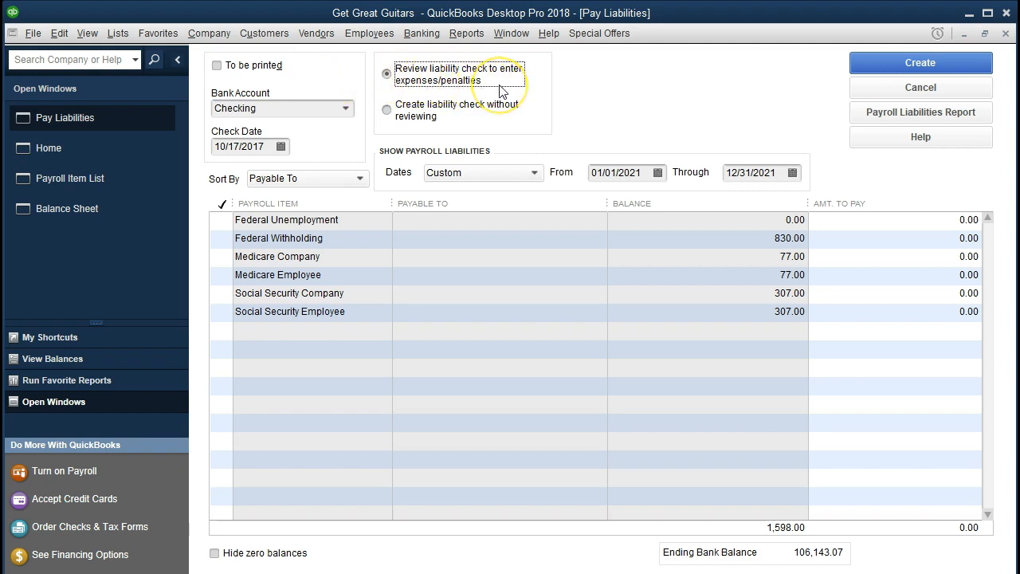
pyautogui.press('Tab')
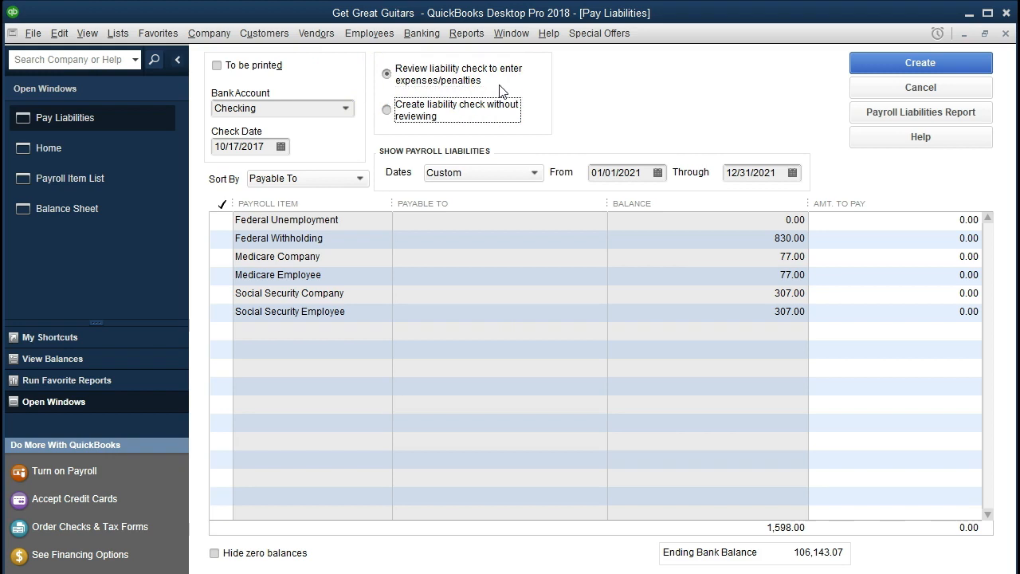
pyautogui.press('Tab')
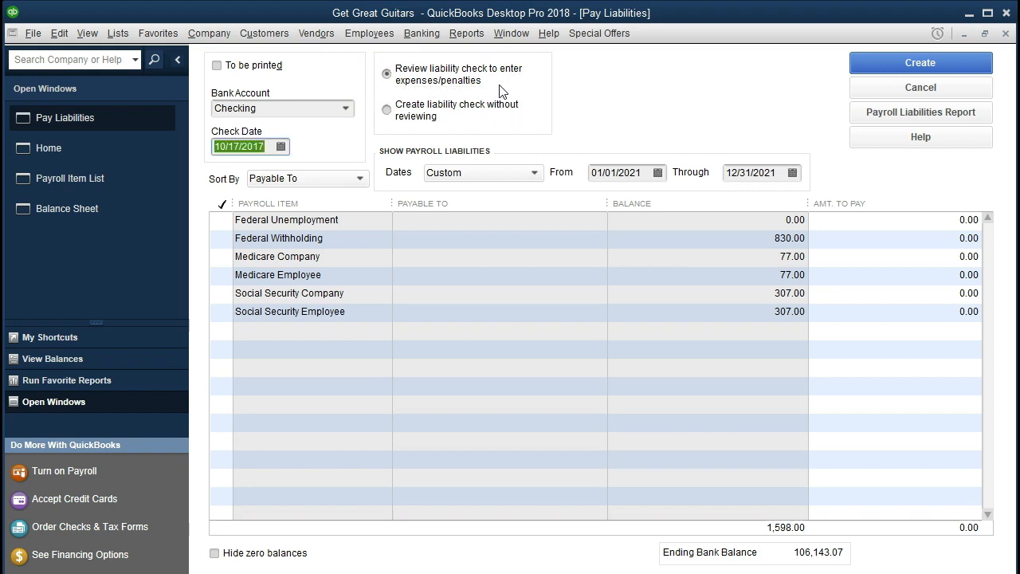
pyautogui.write('02')
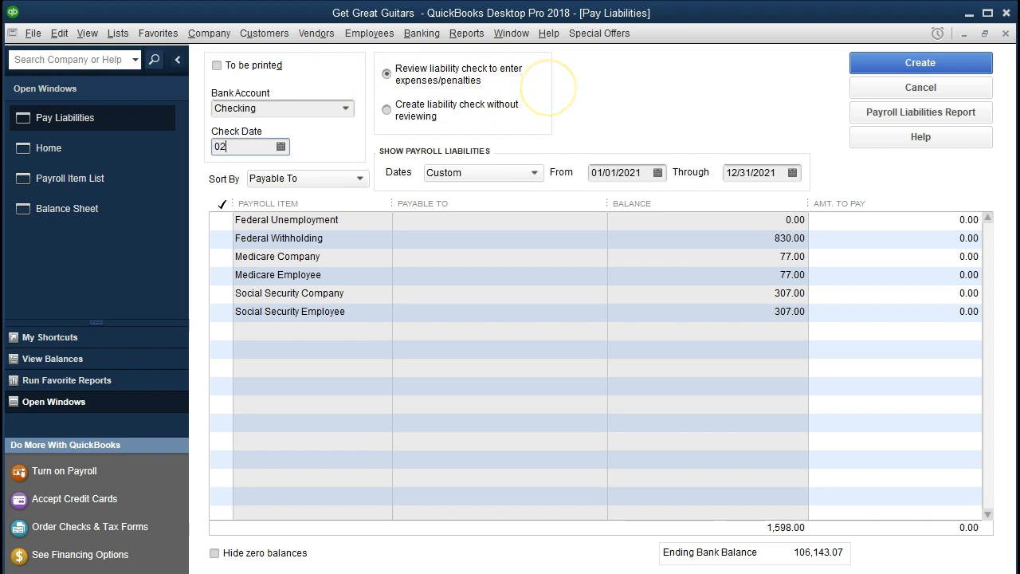
pyautogui.write('282')
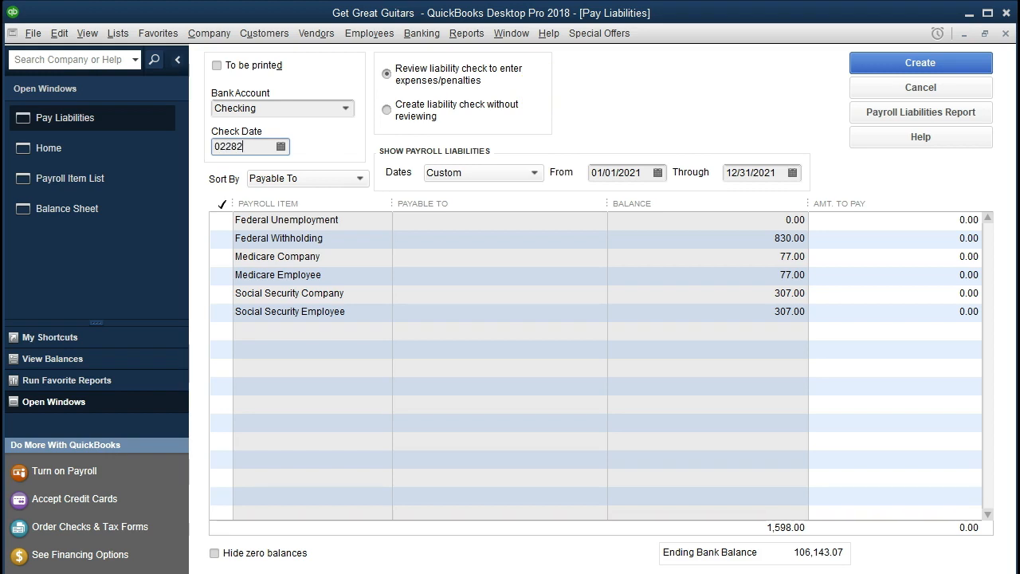
pyautogui.press('Tab')
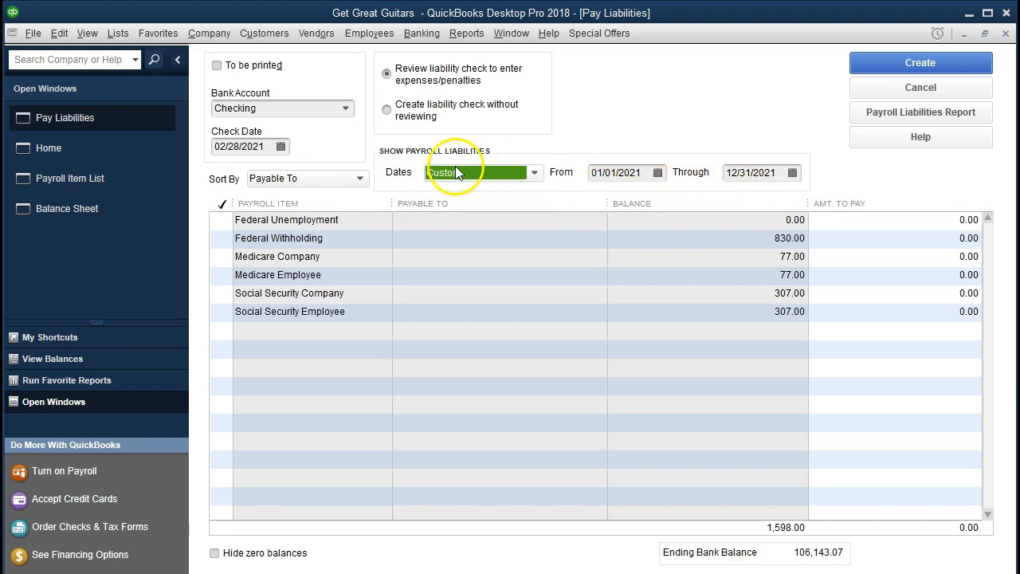
# - Limit the payroll liabilities shown to the period 01/01/2021 through 01/31/2021
pyautogui.press('Tab')
pyautogui.press('Tab')
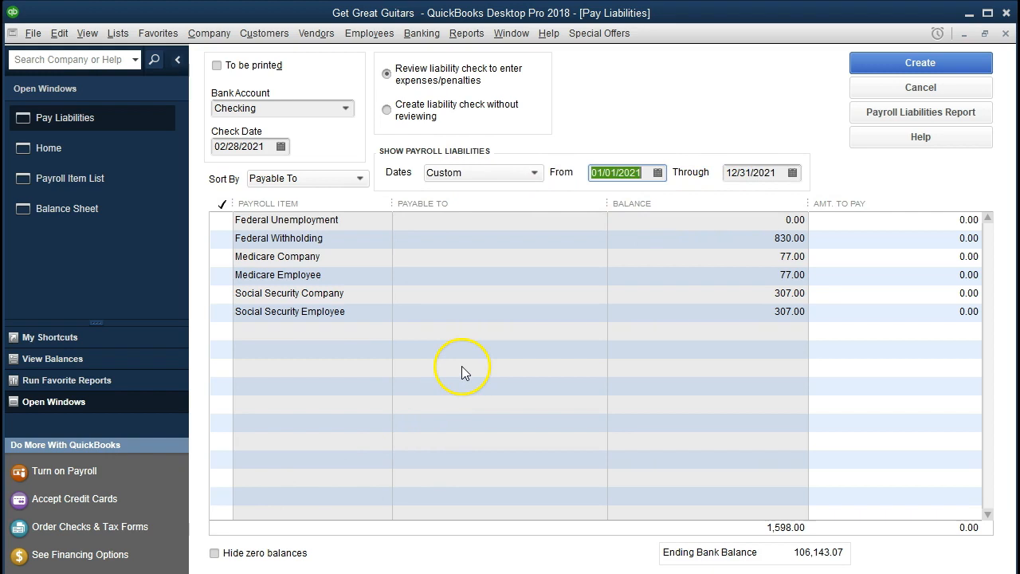
pyautogui.write('0101')
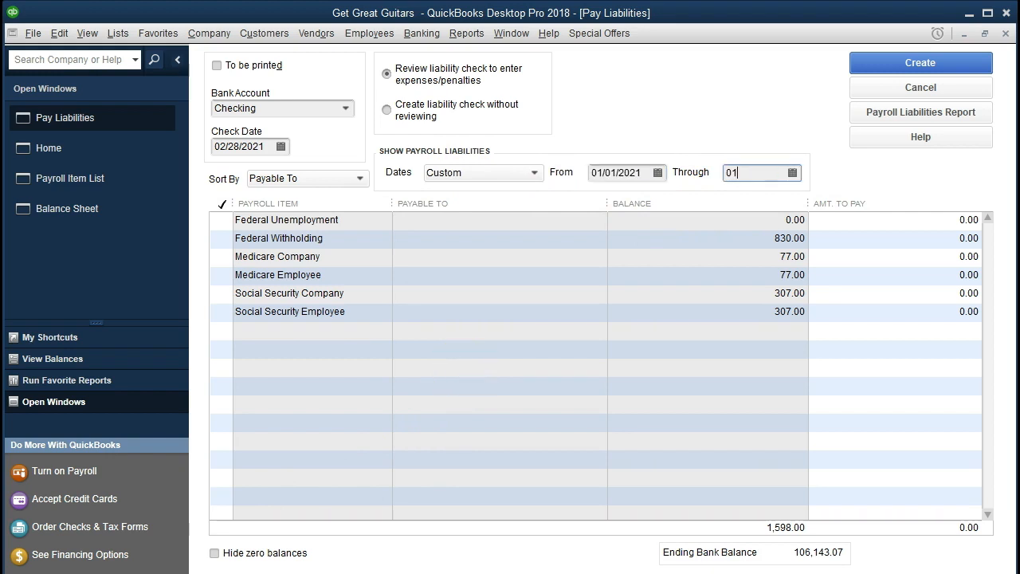
pyautogui.press('BackSpace')
pyautogui.press('BackSpace')
pyautogui.write('3121')
pyautogui.press('Tab')
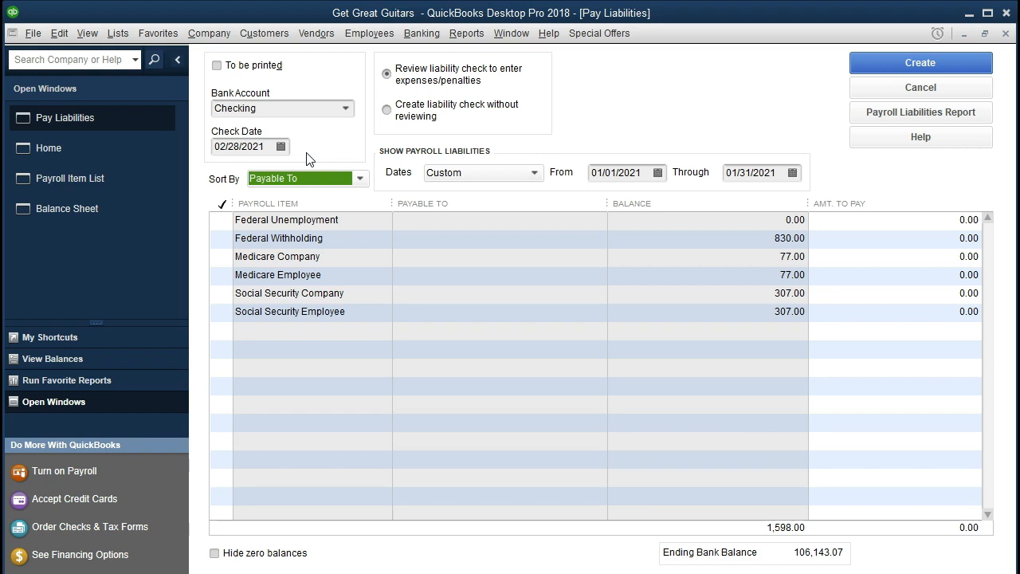
pyautogui.click(279, 160)
pyautogui.click(223, 220)
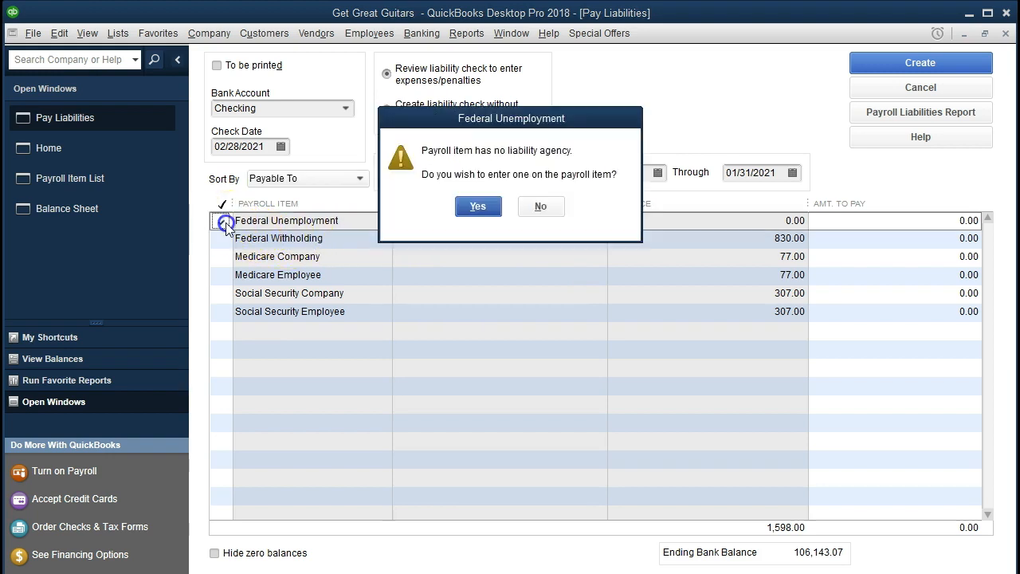
pyautogui.click(476, 208)
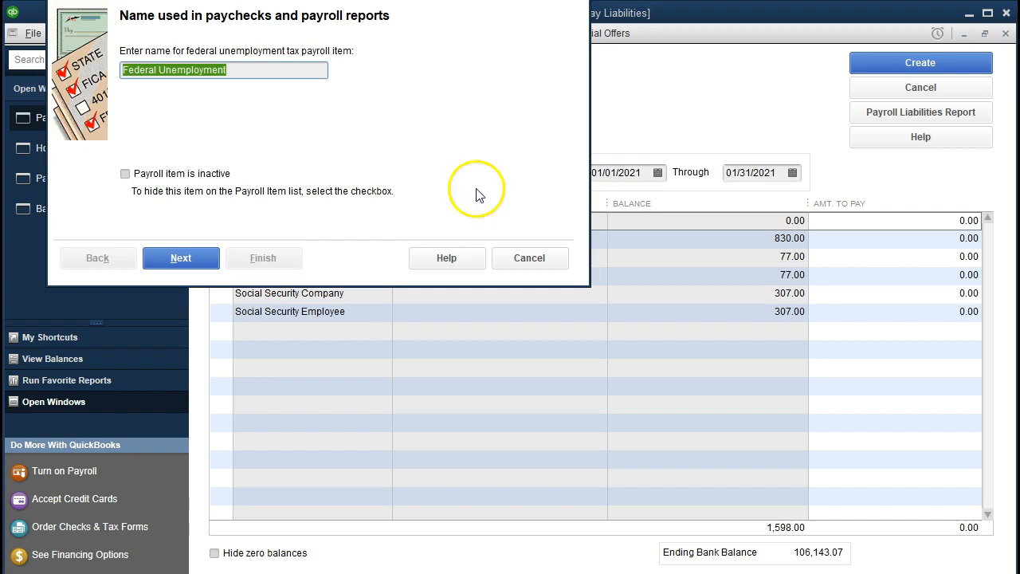
pyautogui.press('Escape')
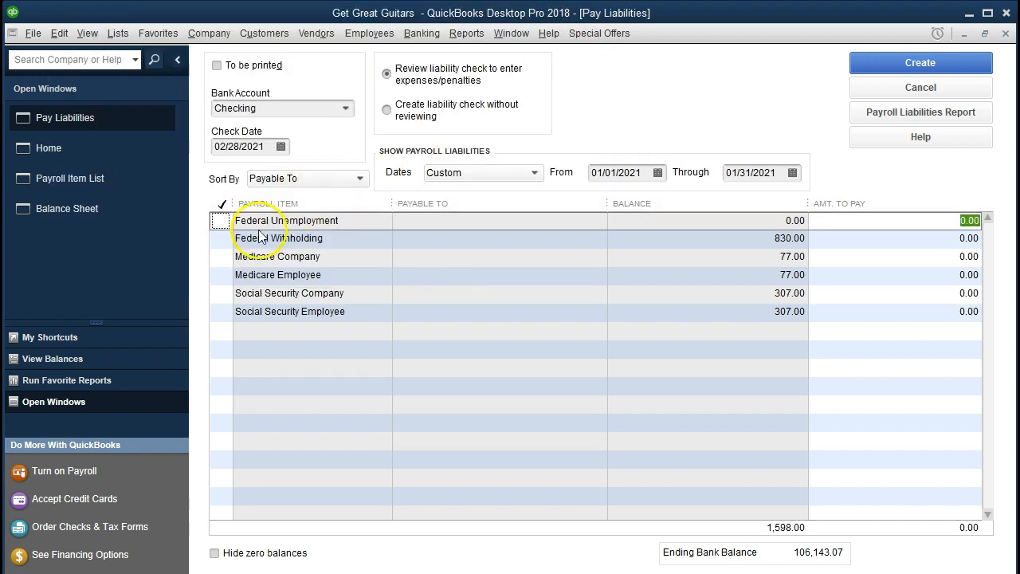
# - Mark the Federal Withholding liability for payment
pyautogui.click(222, 239)
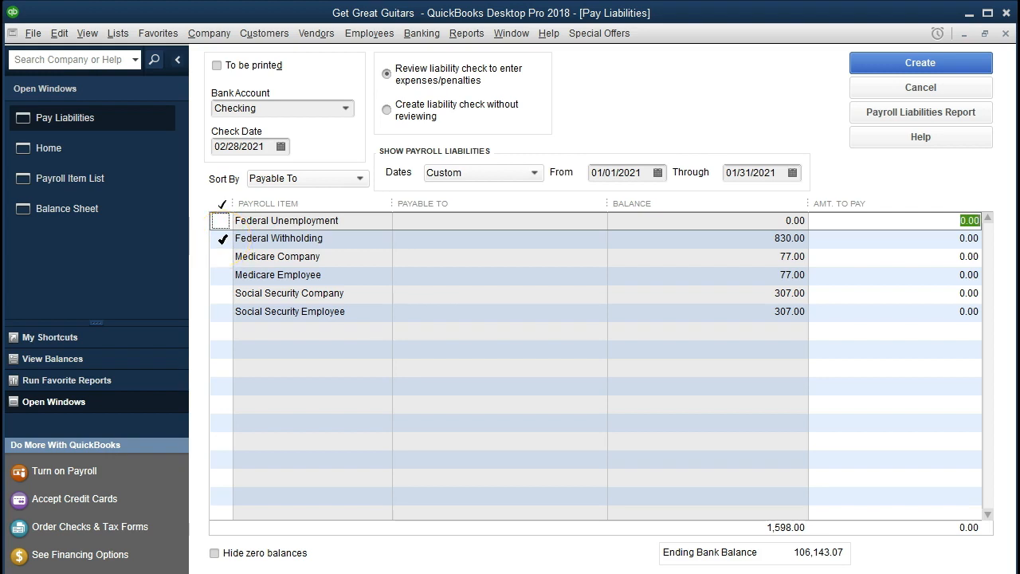
pyautogui.click(222, 203)
pyautogui.click(411, 232)
pyautogui.click(219, 239)
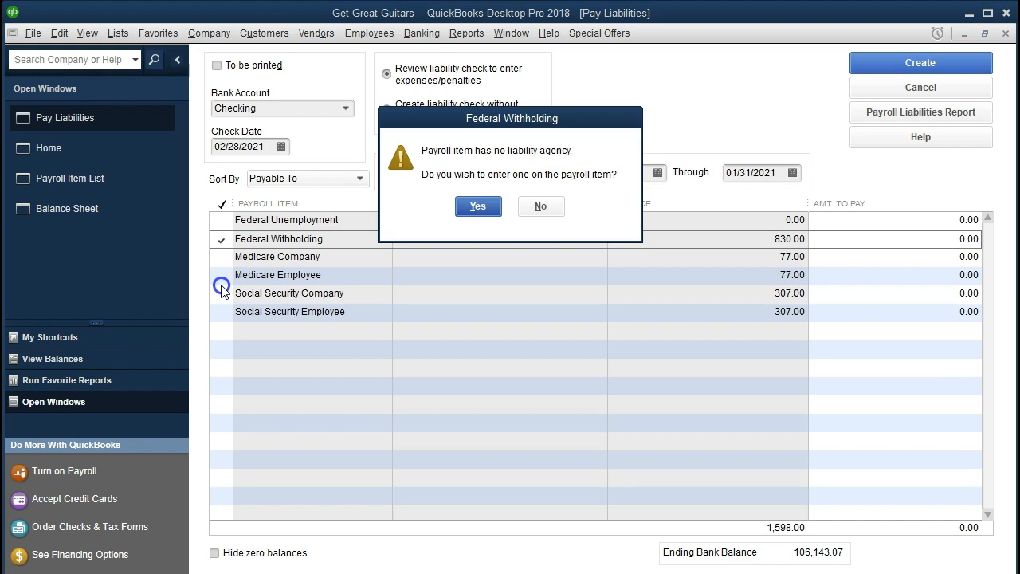
# - Enter Internal Revenue Service as the liability agency on the Federal Withholding payroll item, quick-adding it to the Vendor list
pyautogui.click(477, 207)
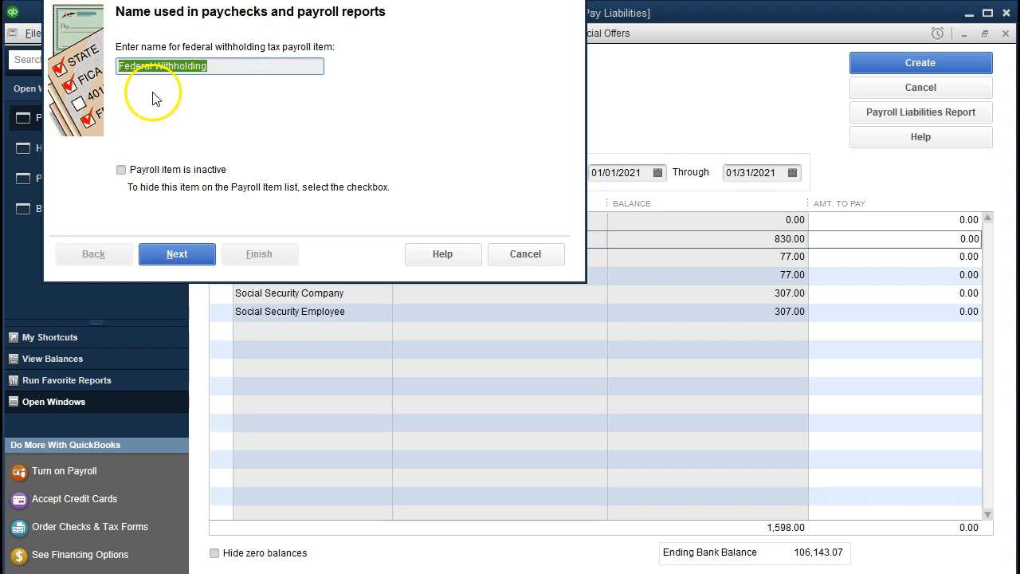
pyautogui.moveTo(271, 0); pyautogui.dragTo(308, 65)
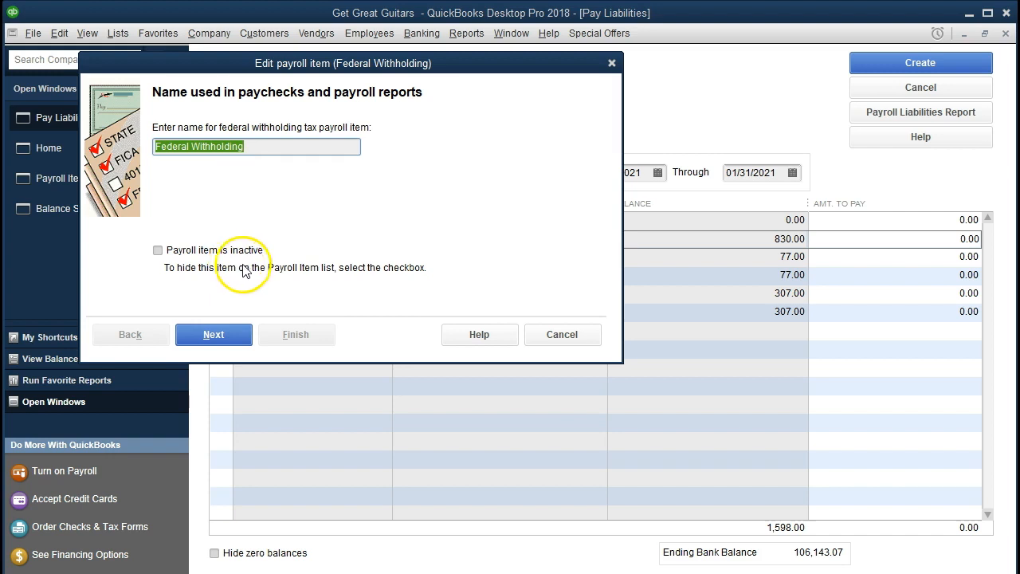
pyautogui.click(213, 335)
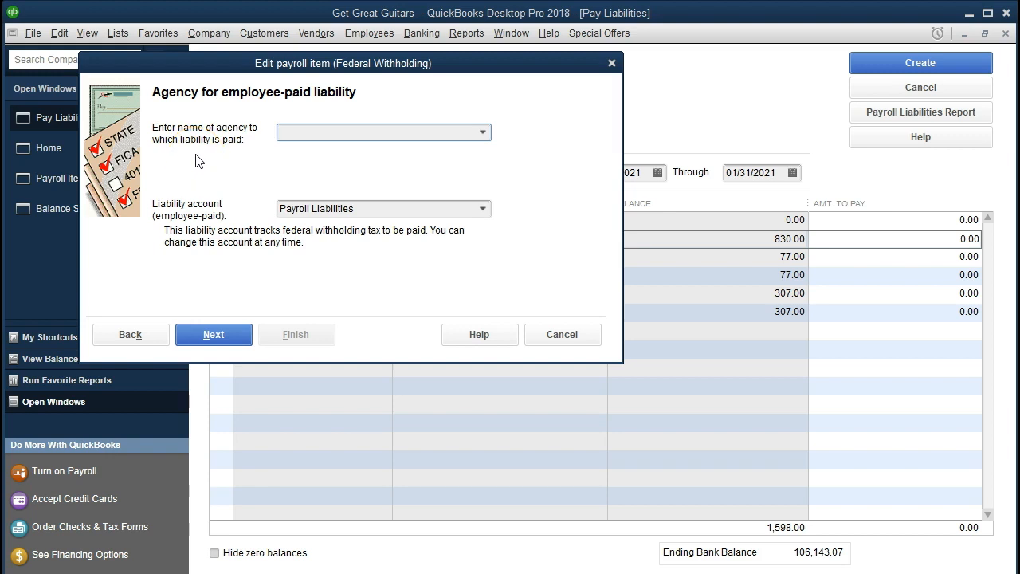
pyautogui.click(481, 132)
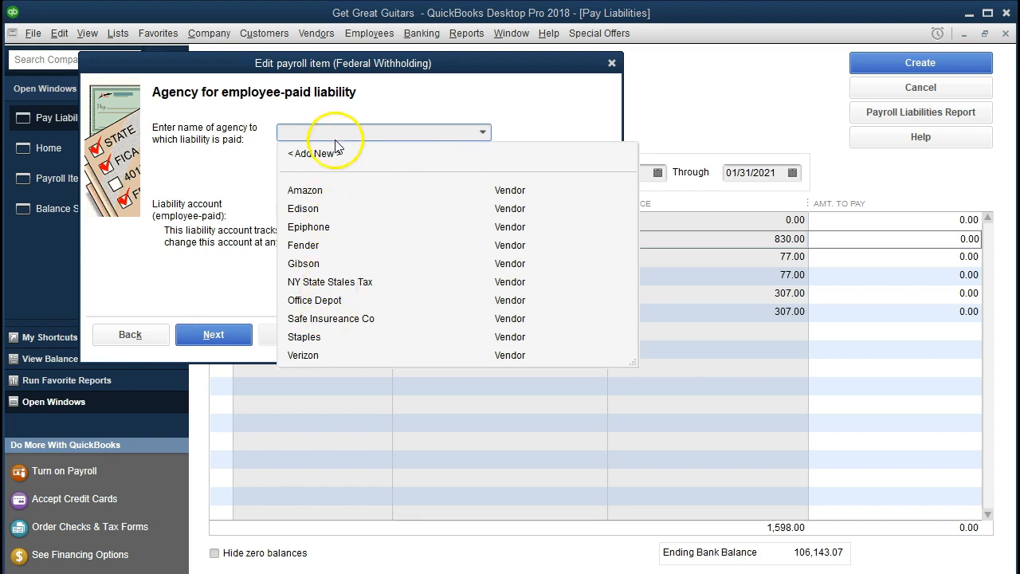
pyautogui.write('Inter')
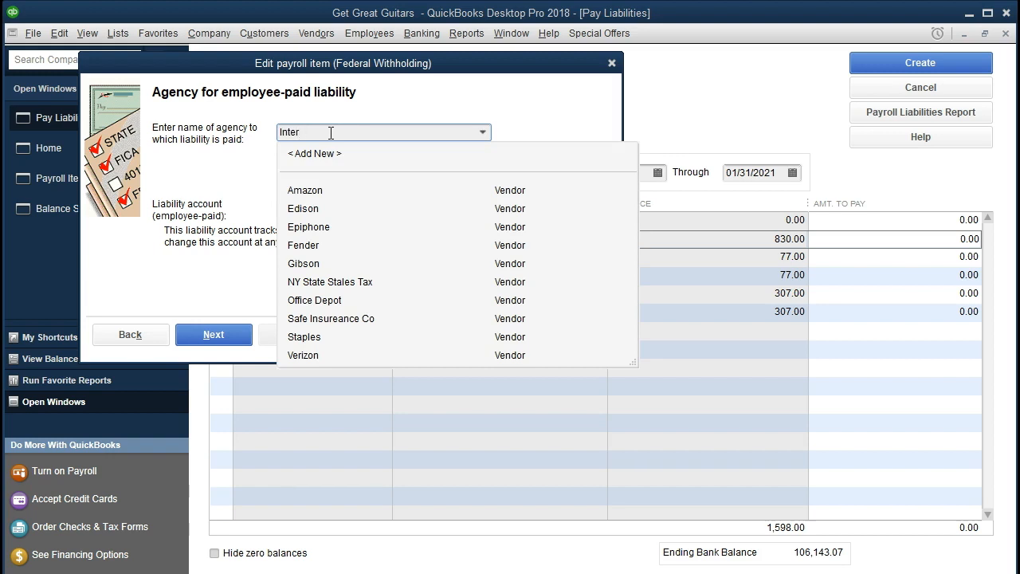
pyautogui.write('nal Revenue Service')
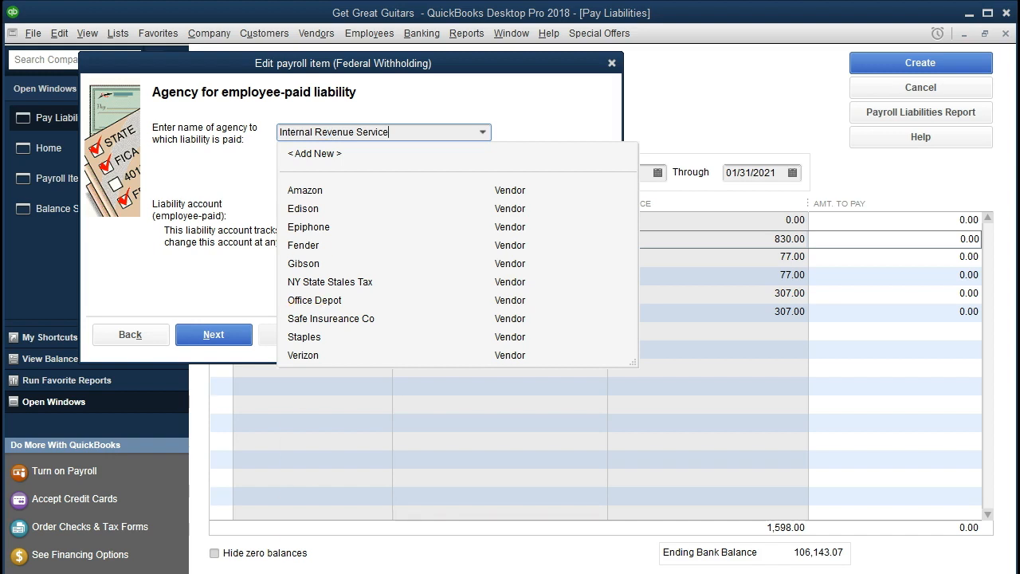
pyautogui.click(215, 335)
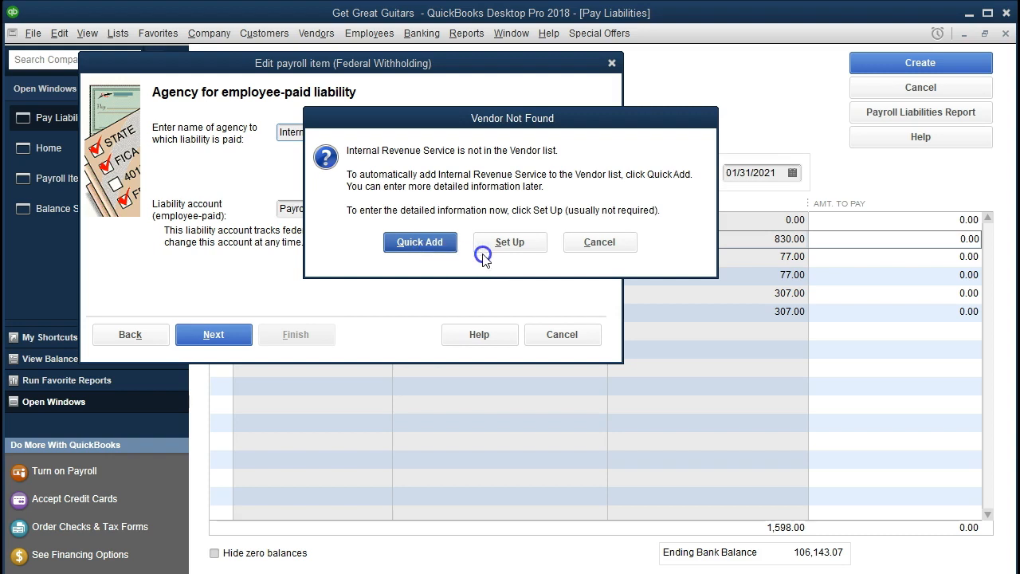
pyautogui.click(422, 243)
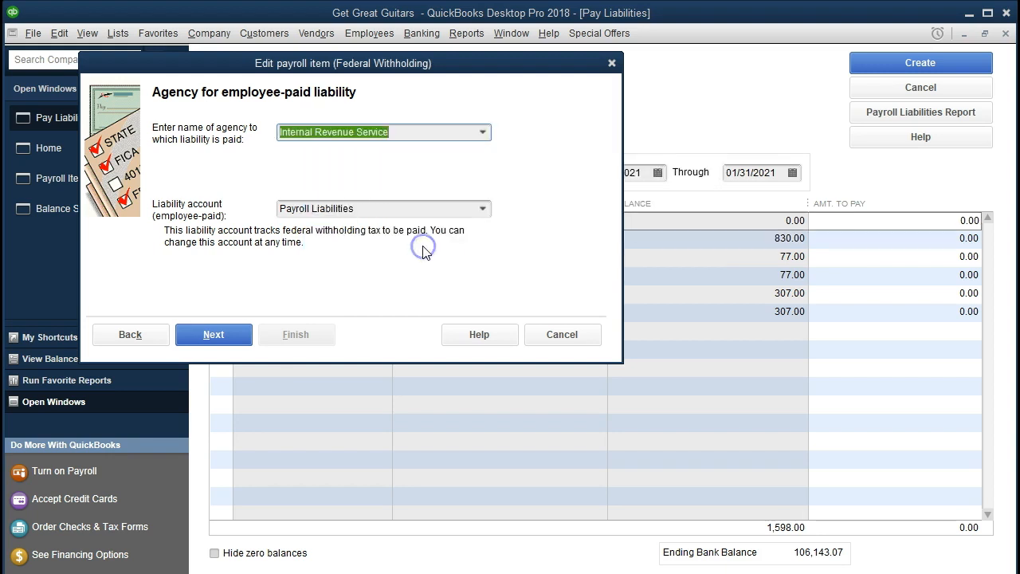
# - Finish editing the Federal Withholding payroll item, keeping Payroll Liabilities as its account and Salary and Hourly as taxable compensation
pyautogui.click(228, 336)
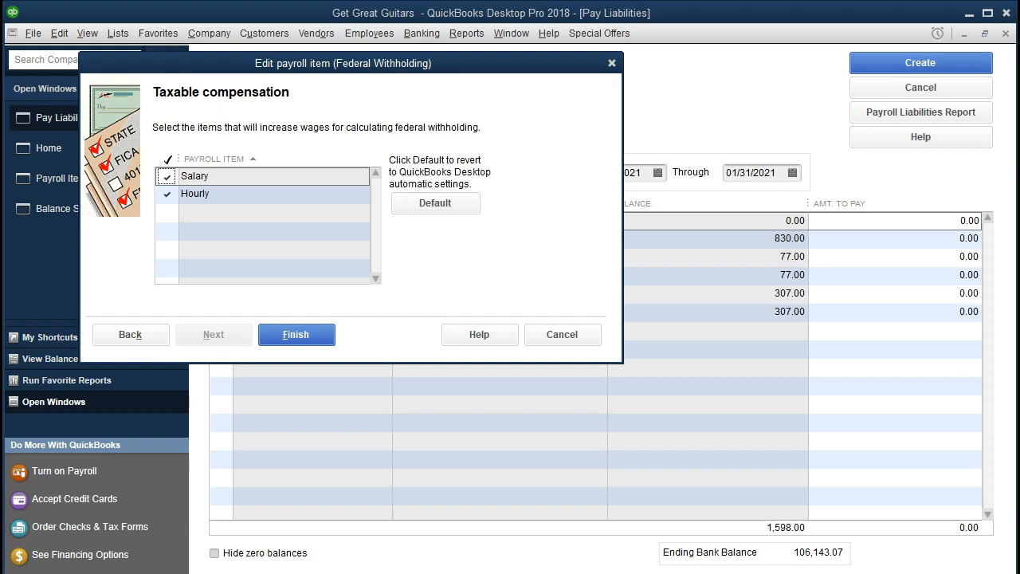
pyautogui.click(300, 338)
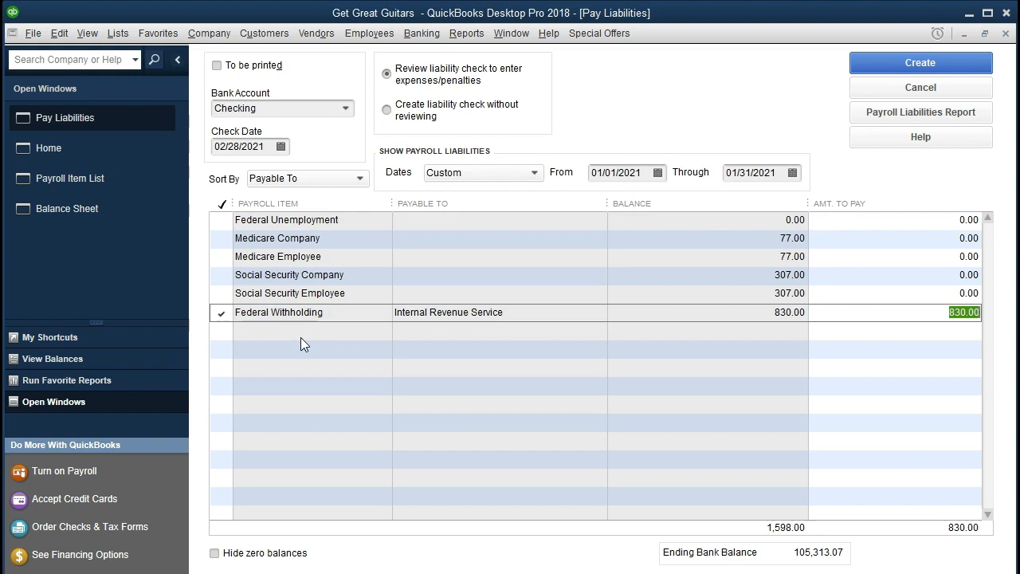
# - Complete the Medicare Taxes payroll item with Internal Revenue Service as liability agency, and mark the Medicare and Social Security liabilities for payment
pyautogui.click(219, 236)
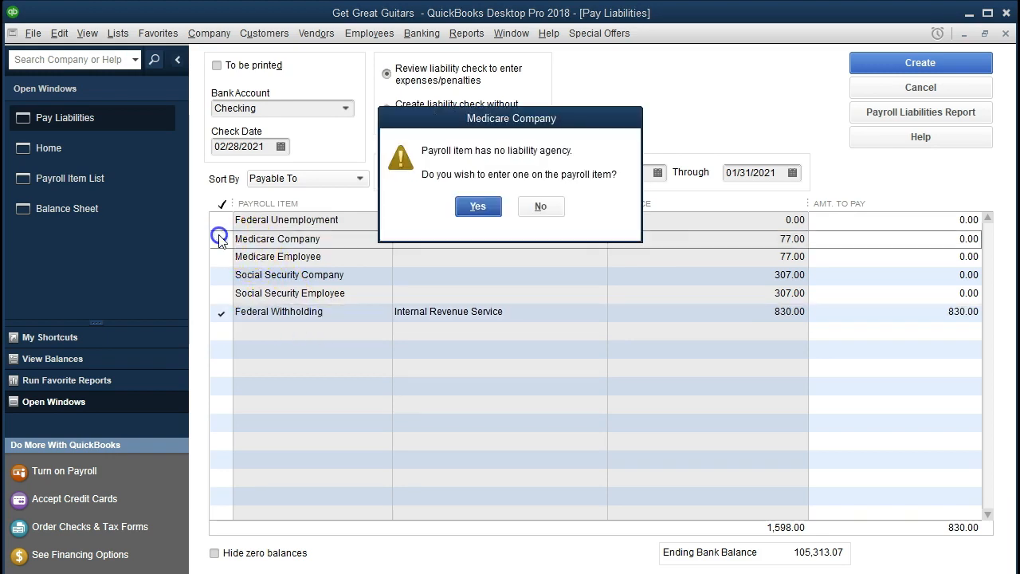
pyautogui.click(479, 209)
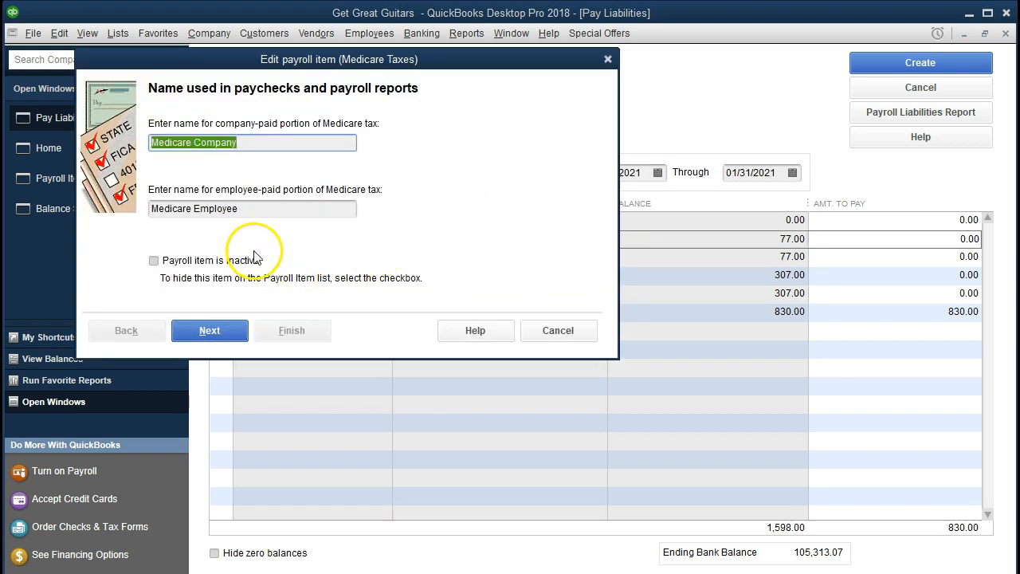
pyautogui.click(236, 339)
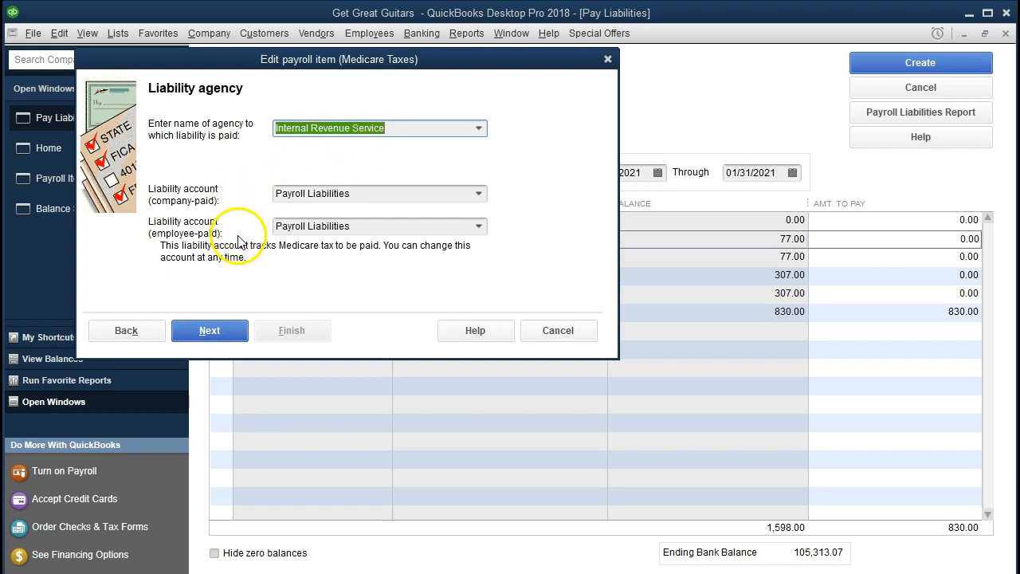
pyautogui.click(207, 337)
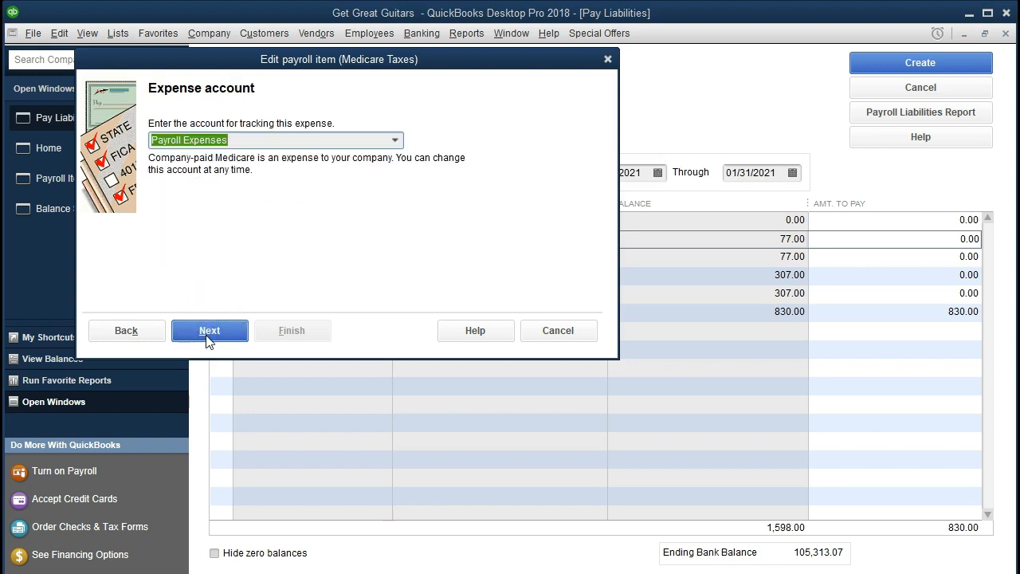
pyautogui.click(207, 336)
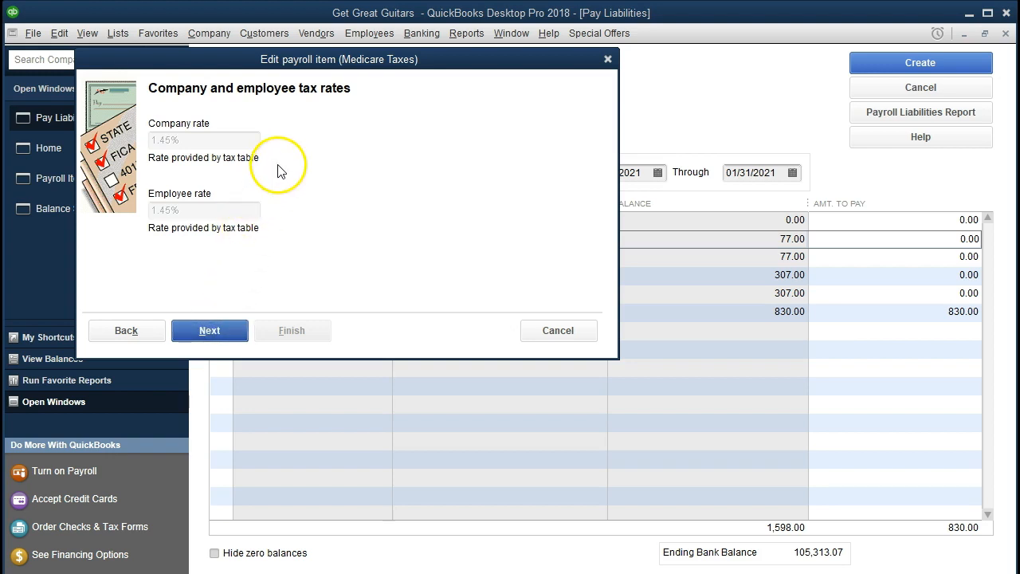
pyautogui.click(219, 336)
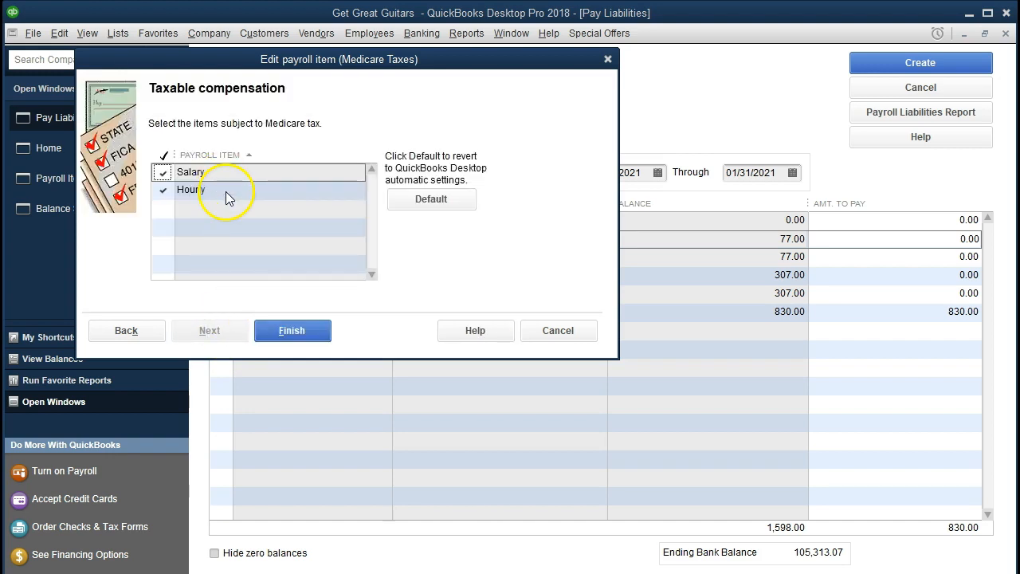
pyautogui.click(288, 330)
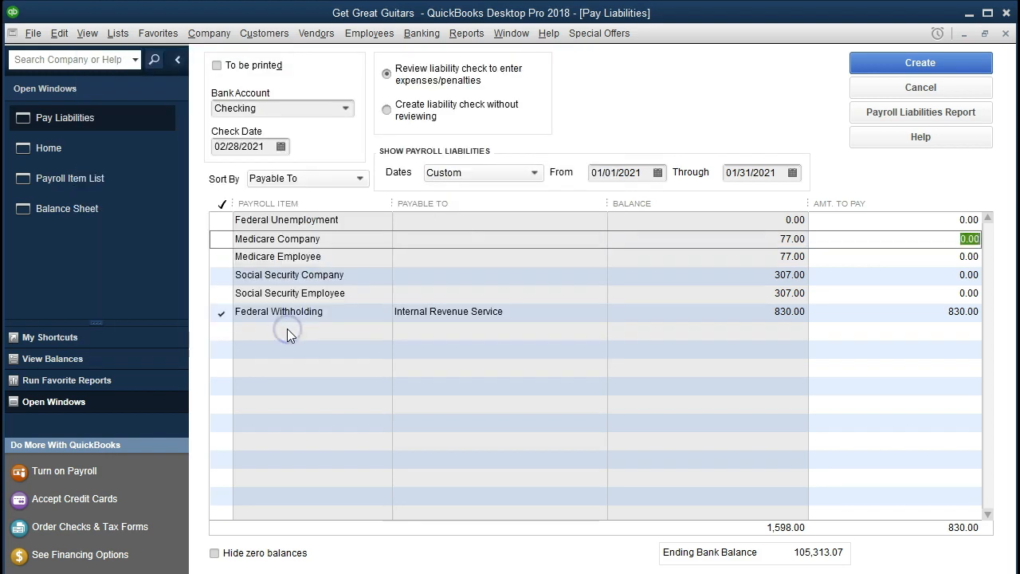
pyautogui.click(221, 239)
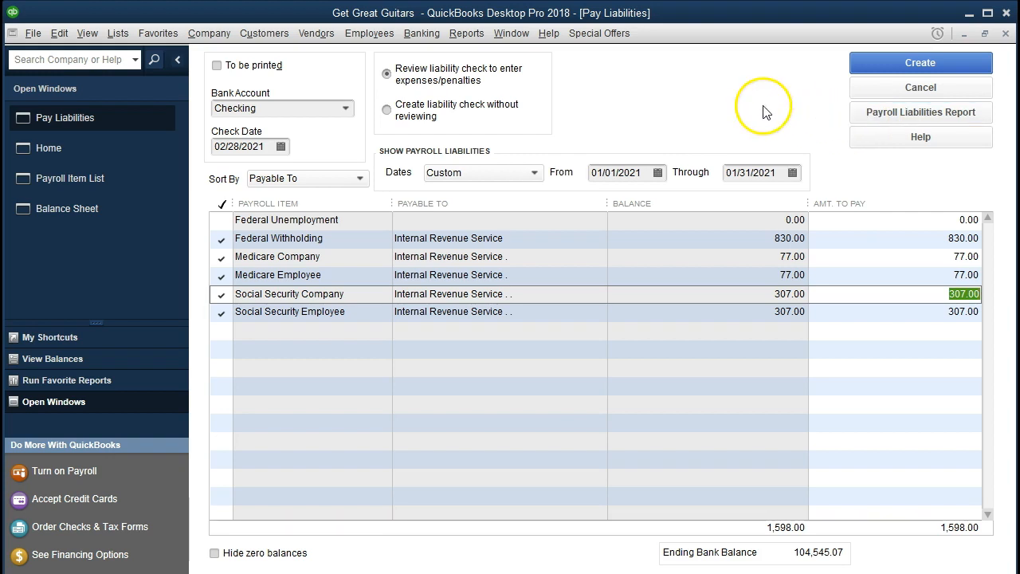
# - Check the marked amounts against the Payroll Liability Balances report for January 2021 and close the report
pyautogui.click(476, 35)
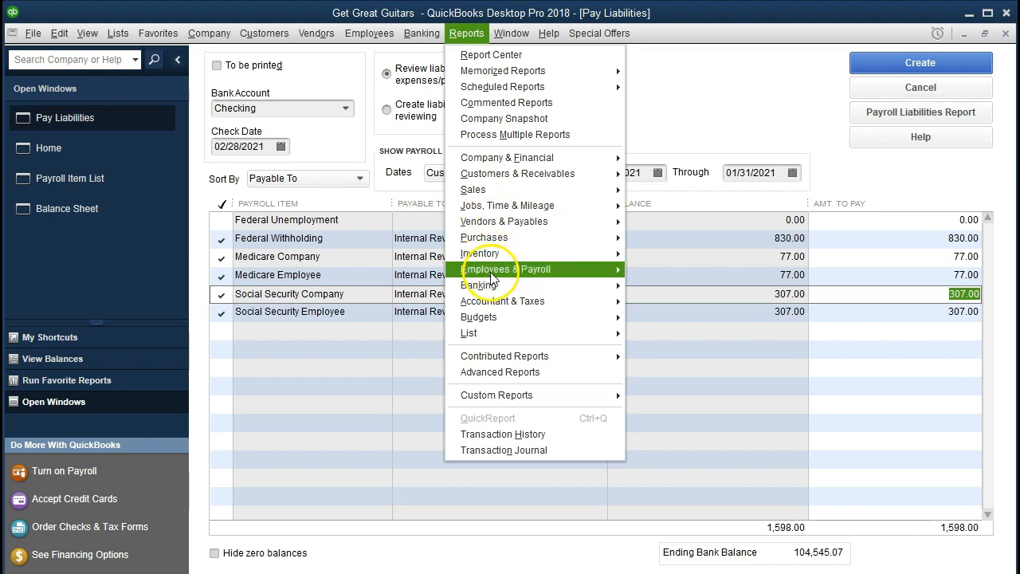
pyautogui.moveTo(492, 275)
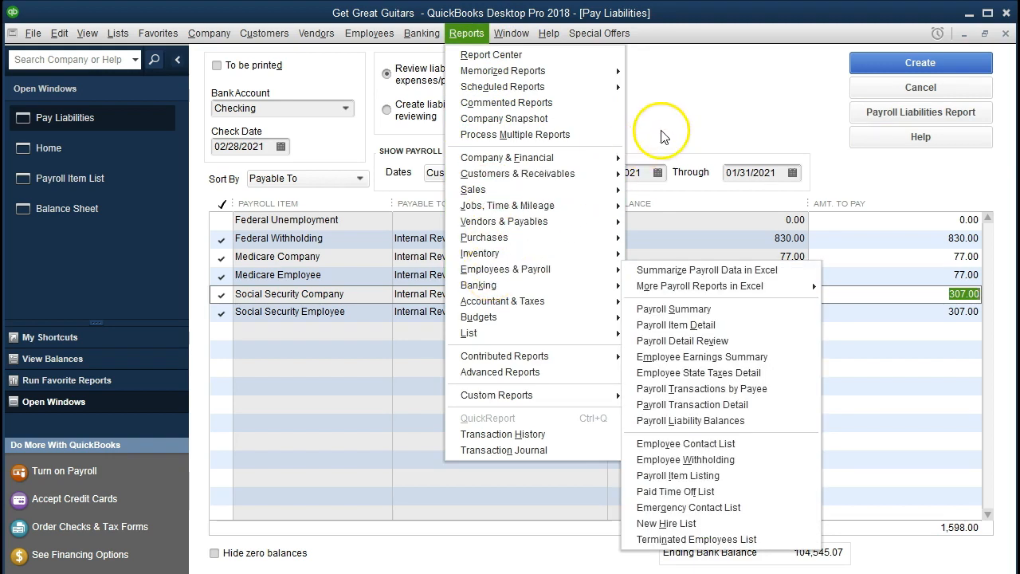
pyautogui.click(710, 101)
pyautogui.click(859, 116)
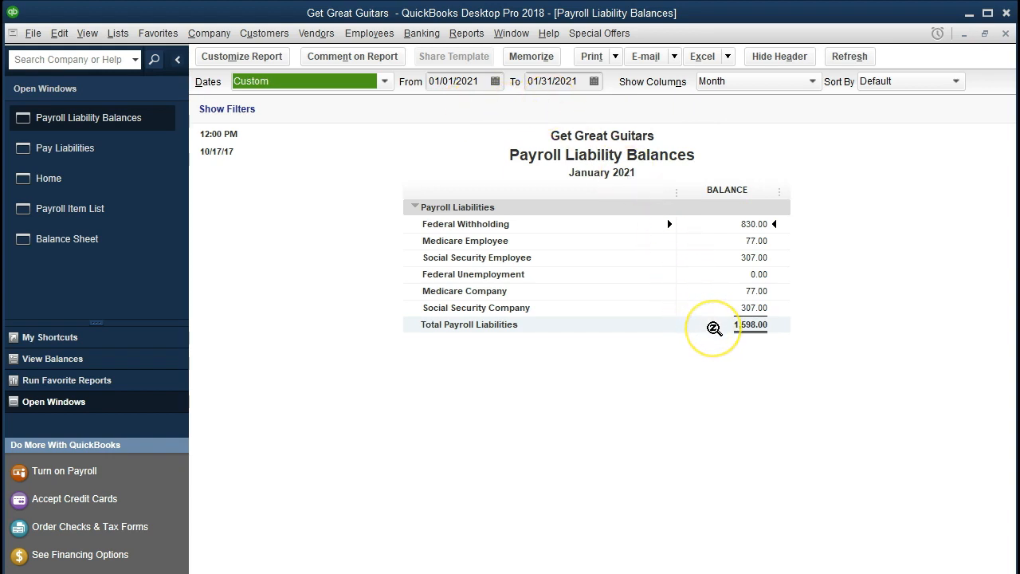
pyautogui.click(1007, 35)
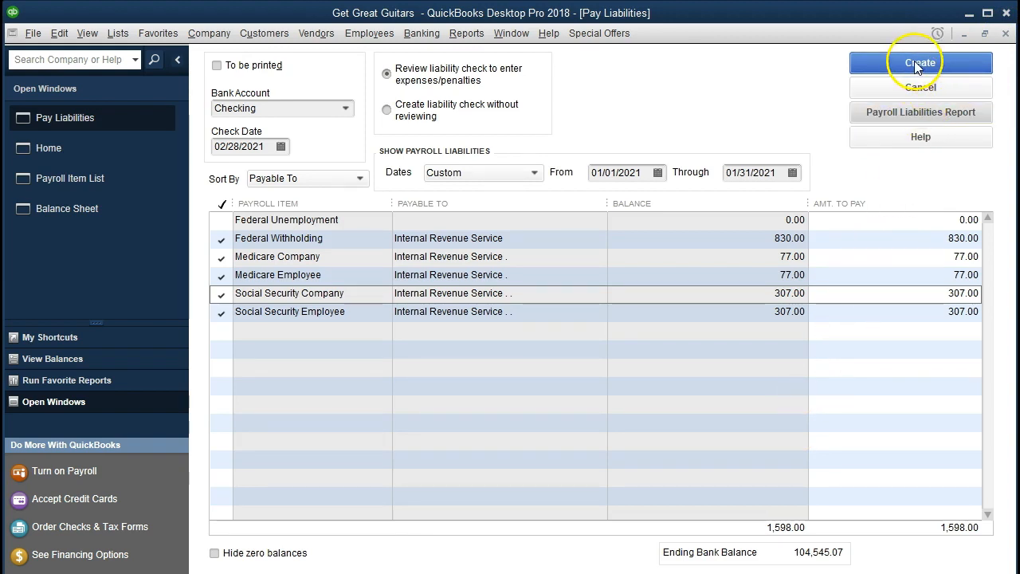
# - Create the liability checks for all marked January payroll liabilities and close the check shown for review
pyautogui.click(877, 59)
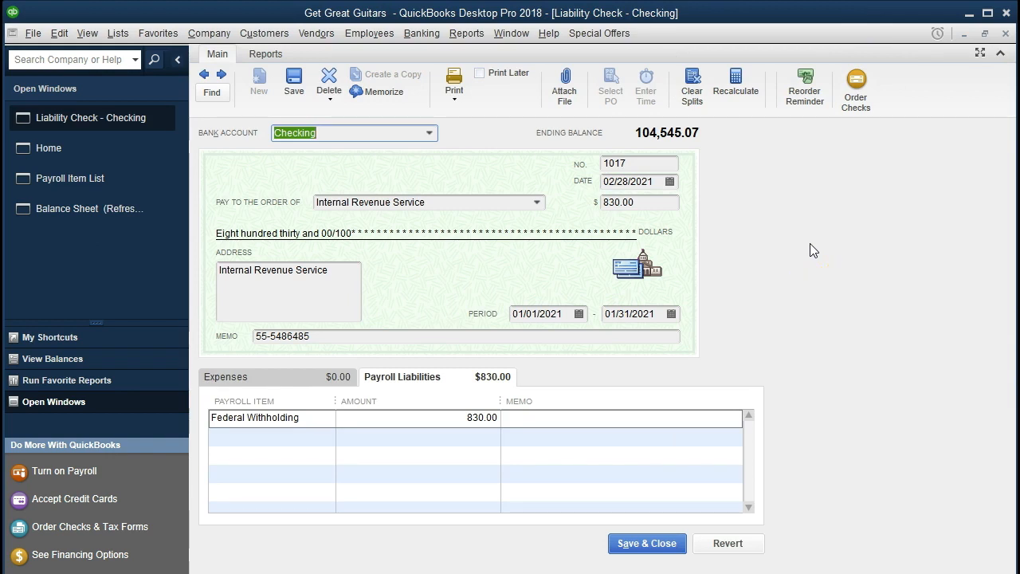
pyautogui.click(1006, 33)
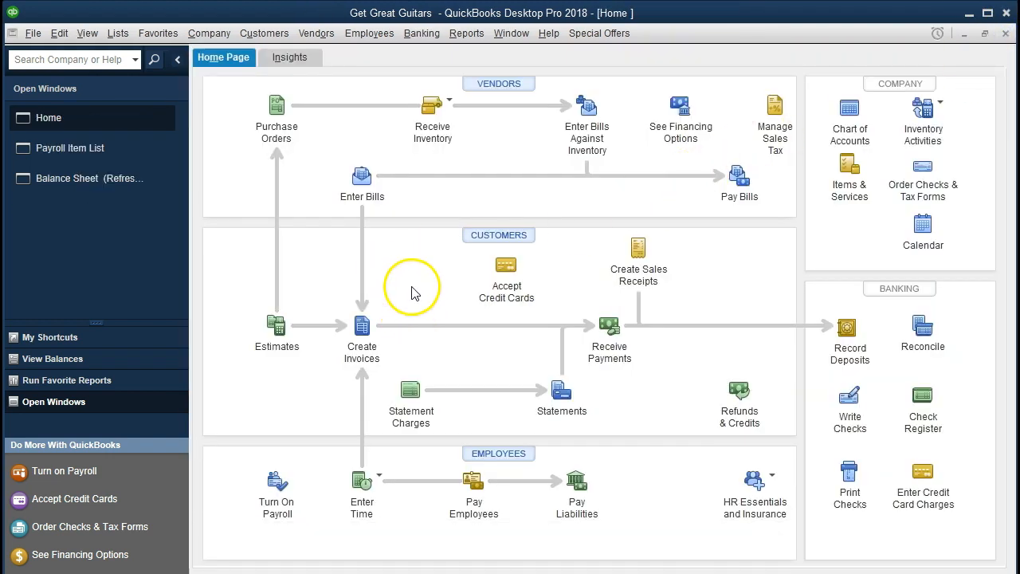
# - Examine the Checking and liabilities balances on the Balance Sheet, drilling down from Checking to the Federal Withholding liability check numbered 1017
pyautogui.click(87, 187)
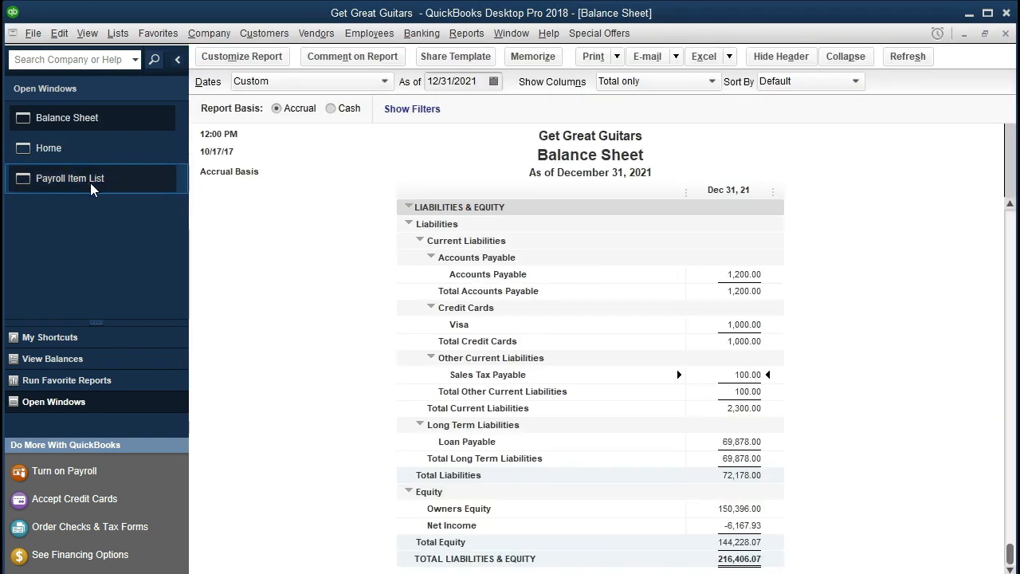
pyautogui.scroll(5, 455, 415)
pyautogui.scroll(1, 515, 415)
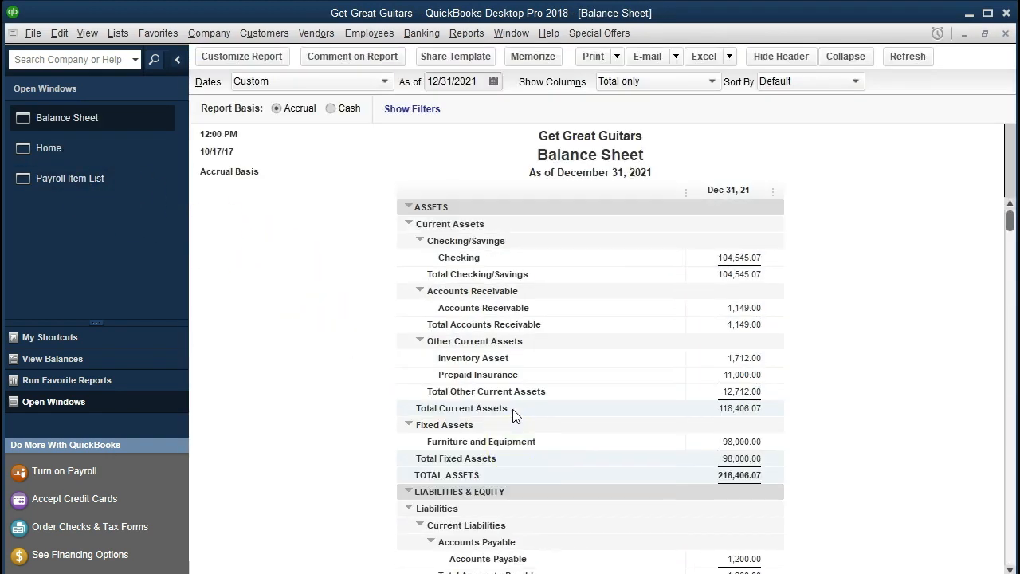
pyautogui.doubleClick(702, 255)
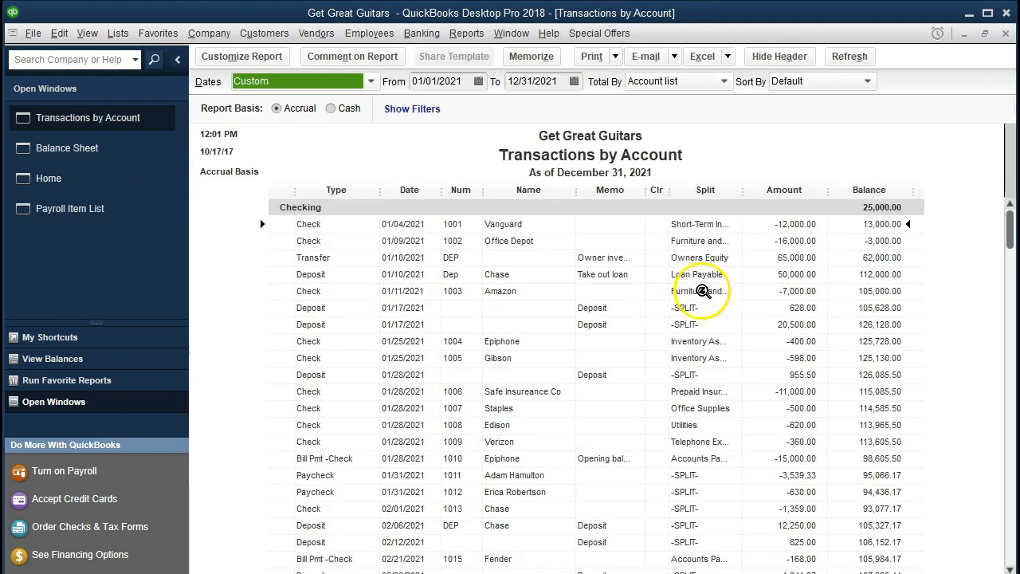
pyautogui.scroll(-5, 685, 340)
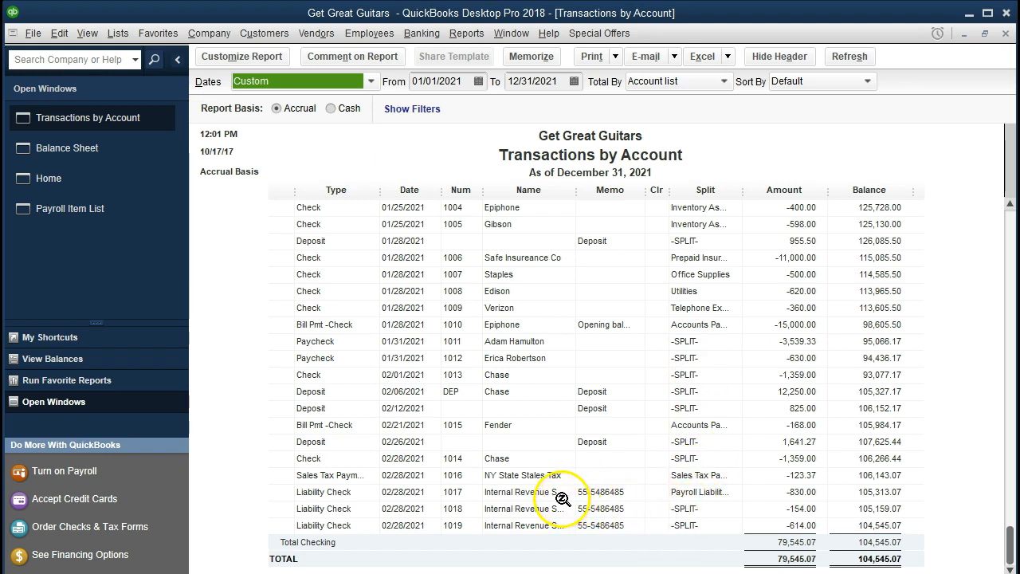
pyautogui.doubleClick(764, 489)
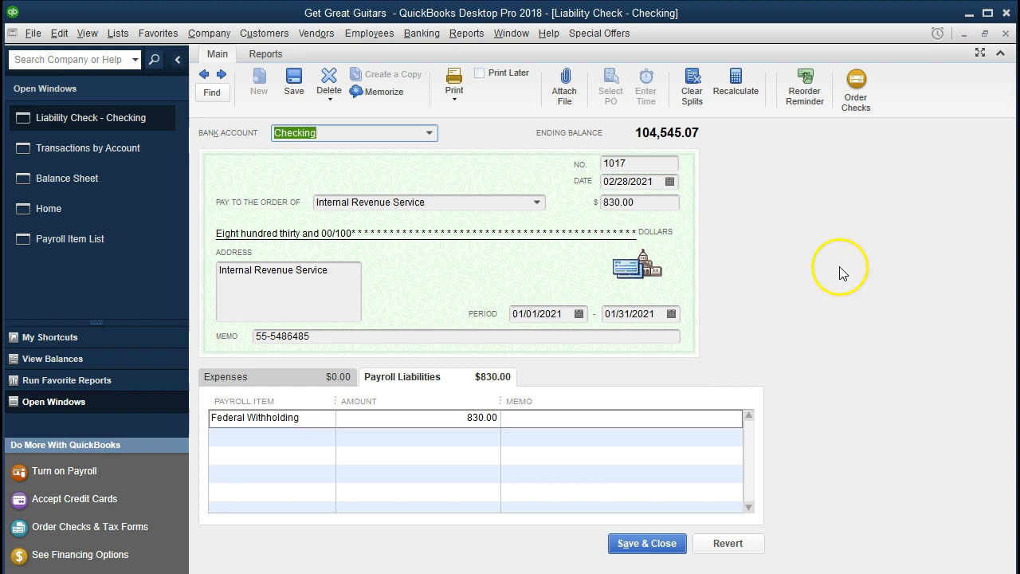
pyautogui.click(1005, 34)
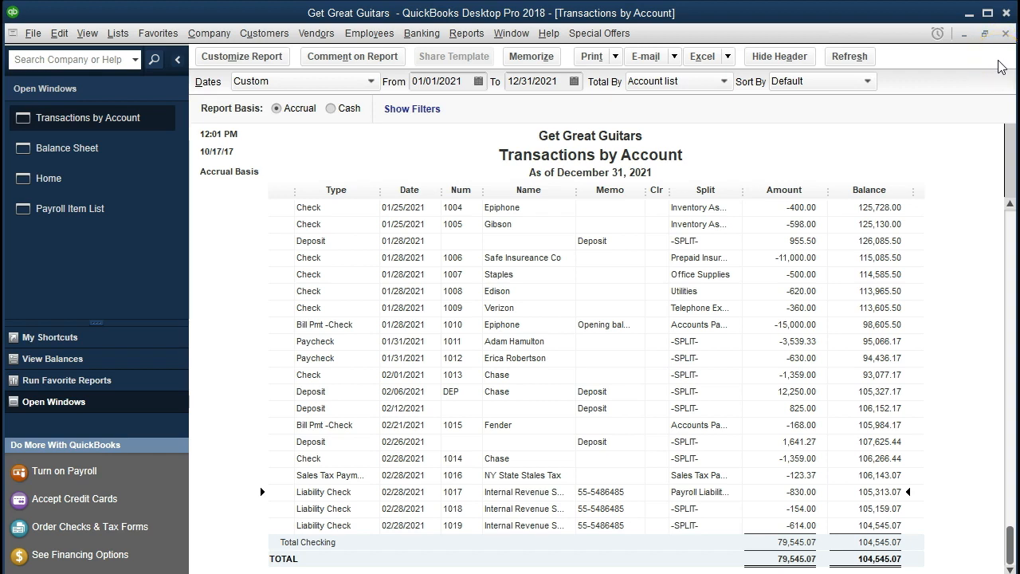
pyautogui.click(1006, 33)
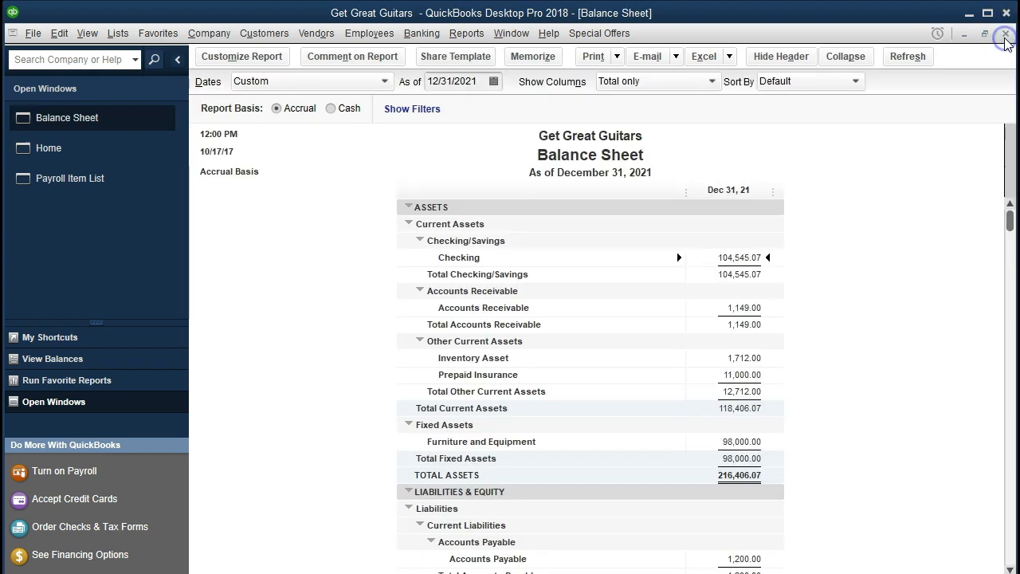
pyautogui.scroll(-6, 844, 341)
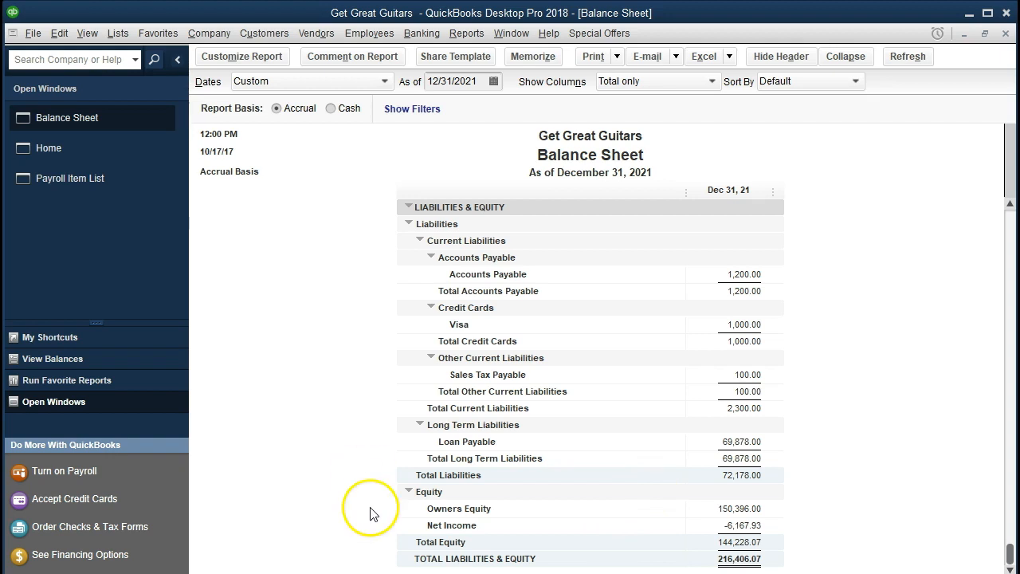
# - Examine the Payroll Liabilities register from the Chart of Accounts, including the Social Security liability check, and return to the Home page
pyautogui.click(118, 32)
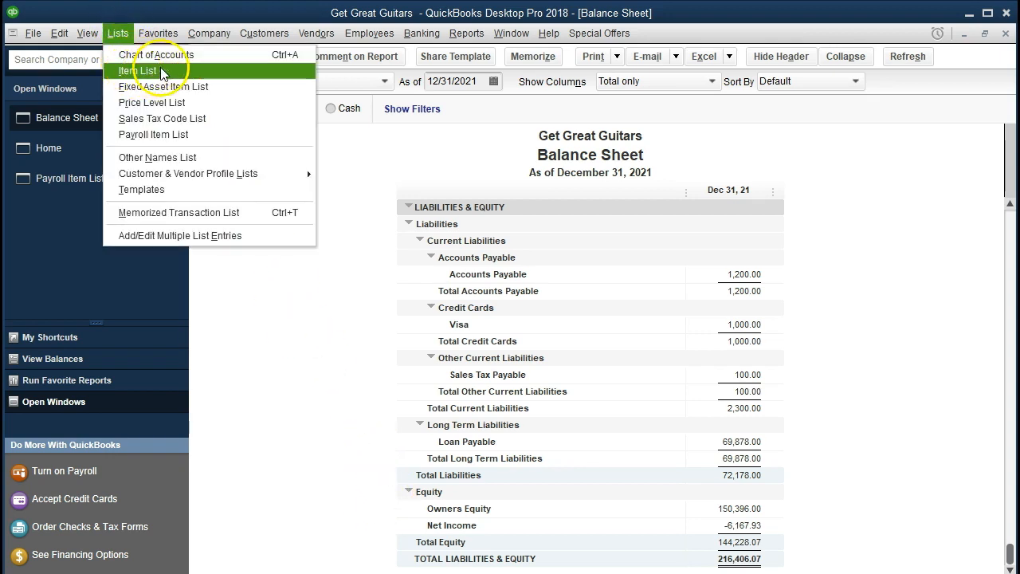
pyautogui.click(219, 56)
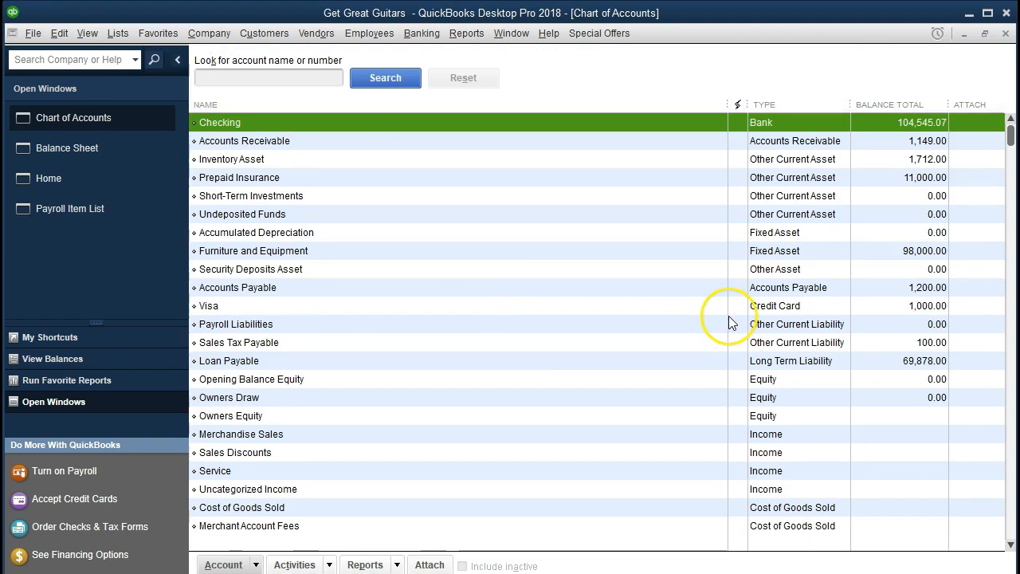
pyautogui.click(434, 323)
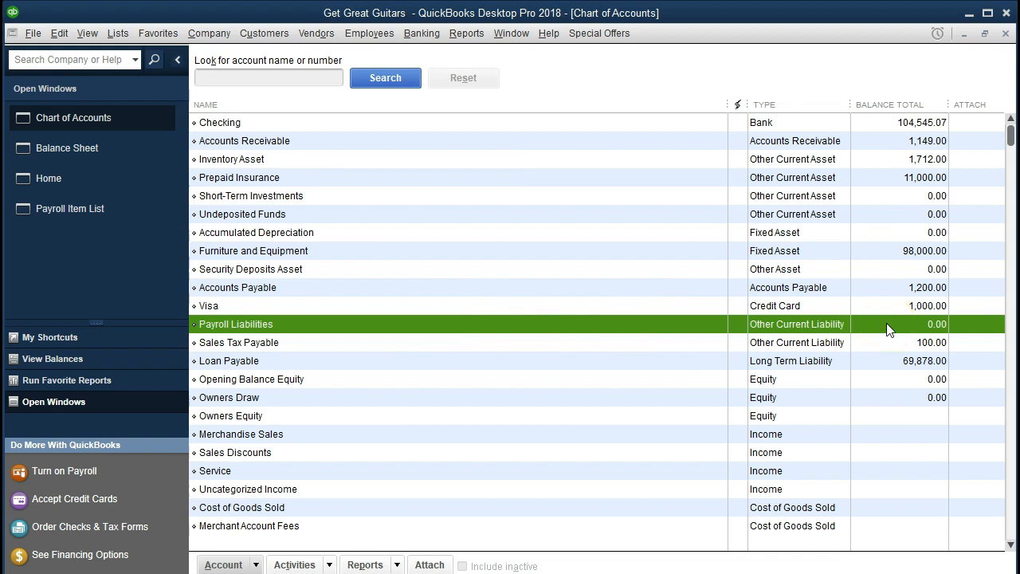
pyautogui.doubleClick(466, 330)
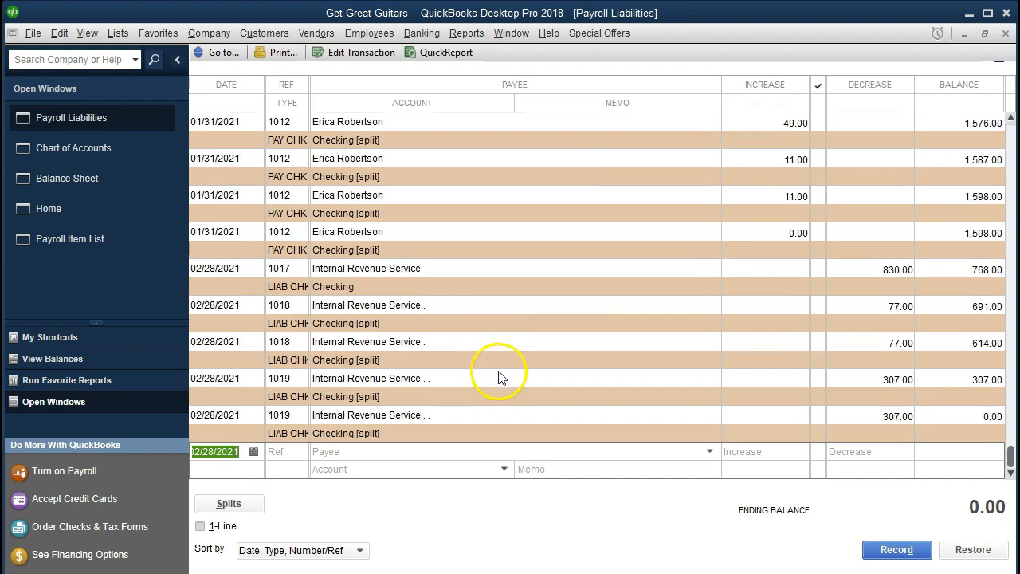
pyautogui.doubleClick(289, 434)
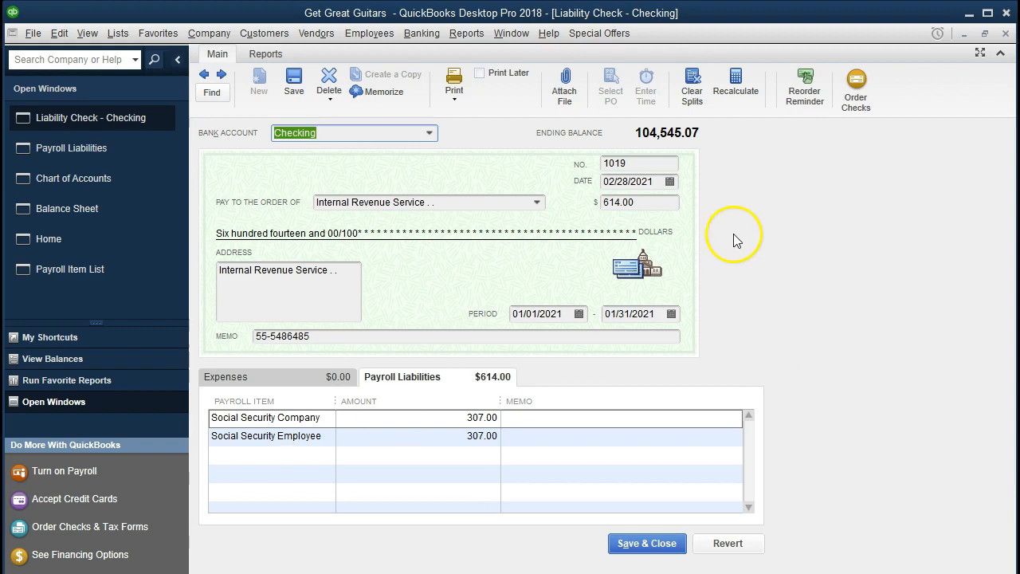
pyautogui.click(1005, 35)
pyautogui.click(1005, 34)
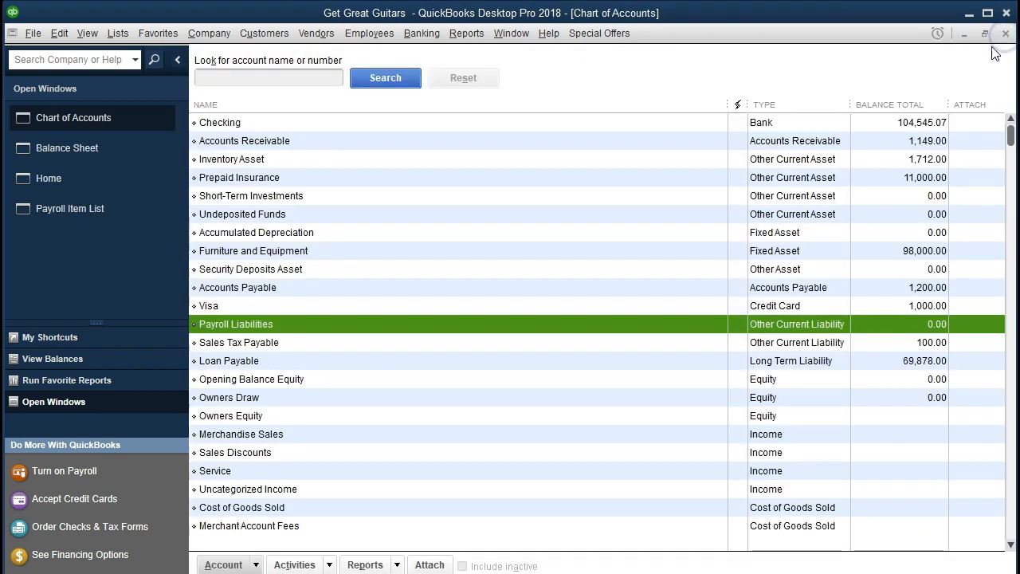
pyautogui.click(123, 180)
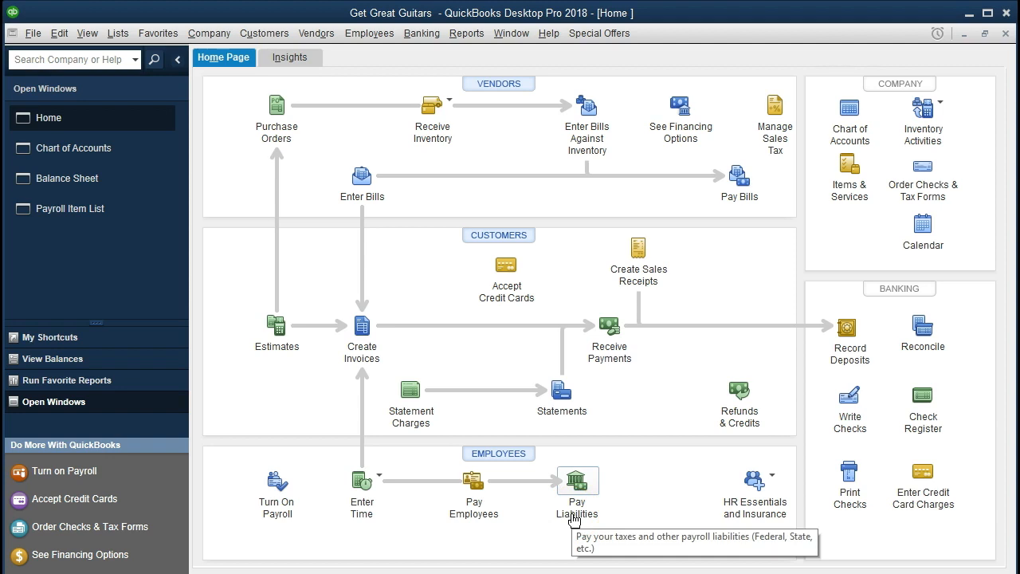
pyautogui.click(627, 507)
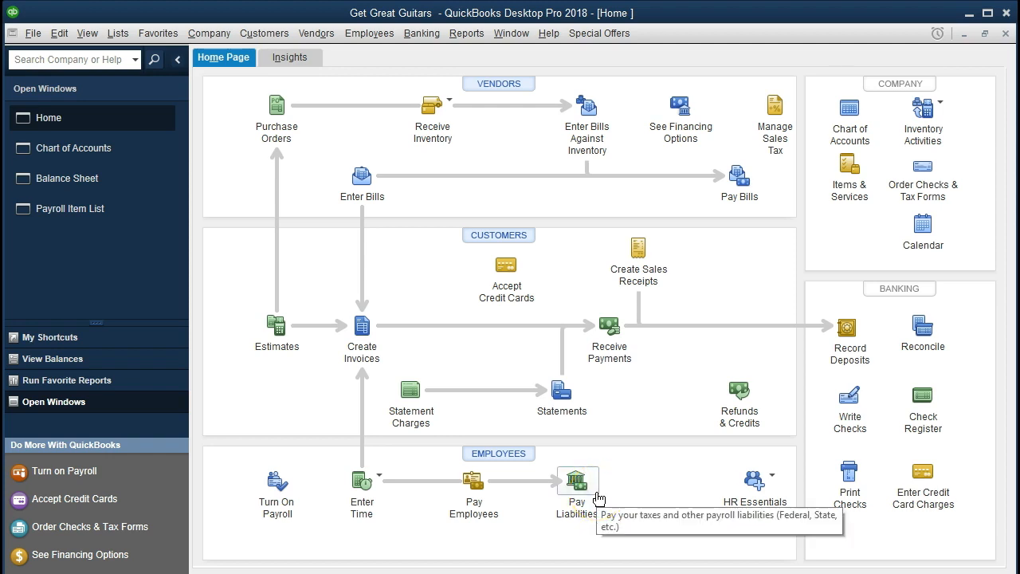
pyautogui.click(620, 482)
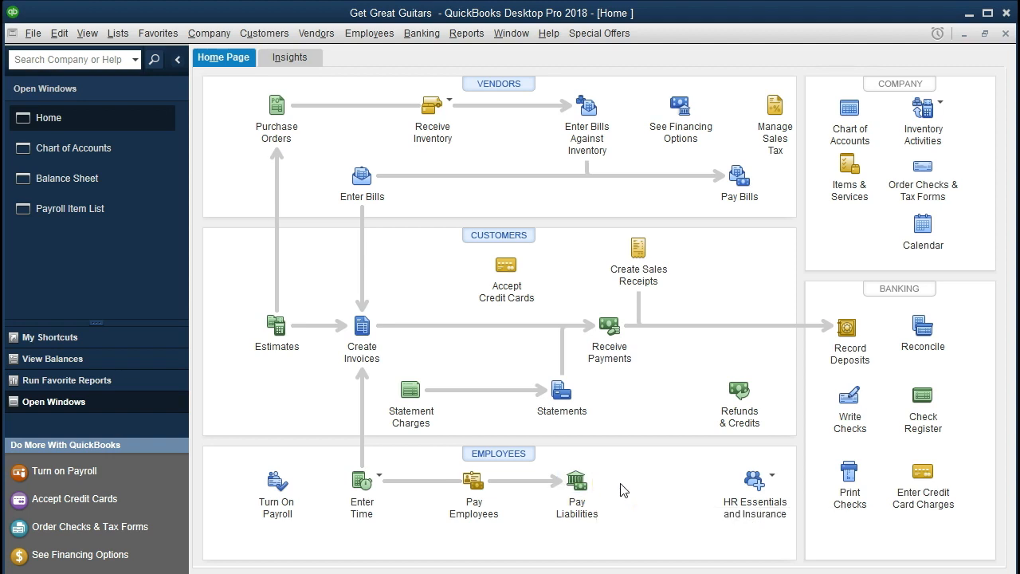
pyautogui.click(622, 491)
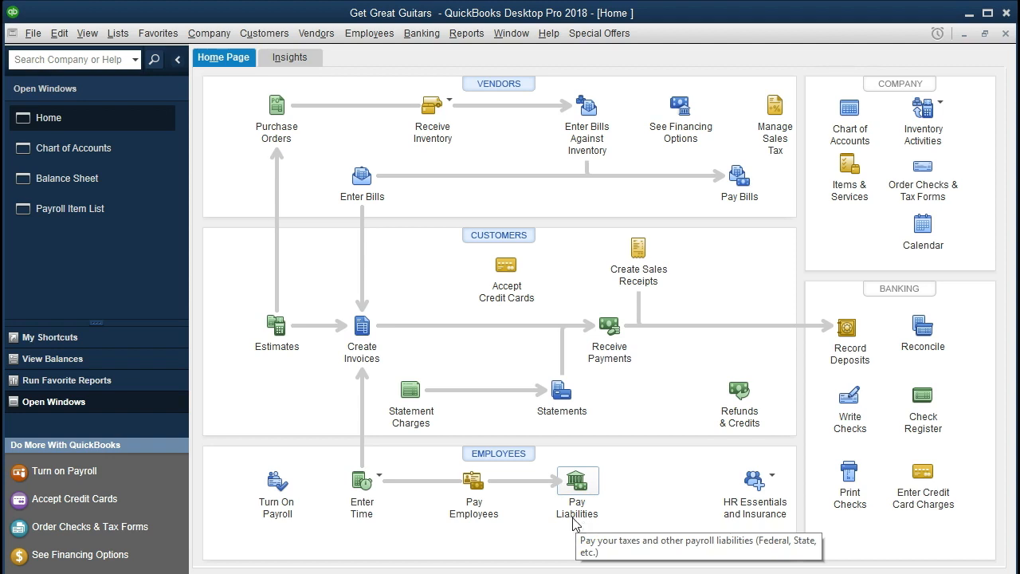
pyautogui.click(475, 516)
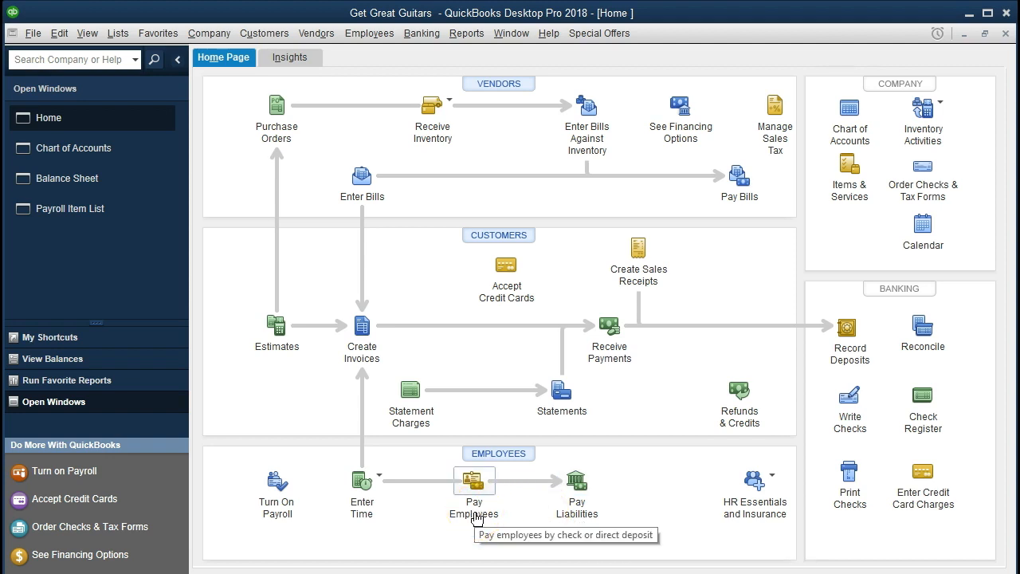